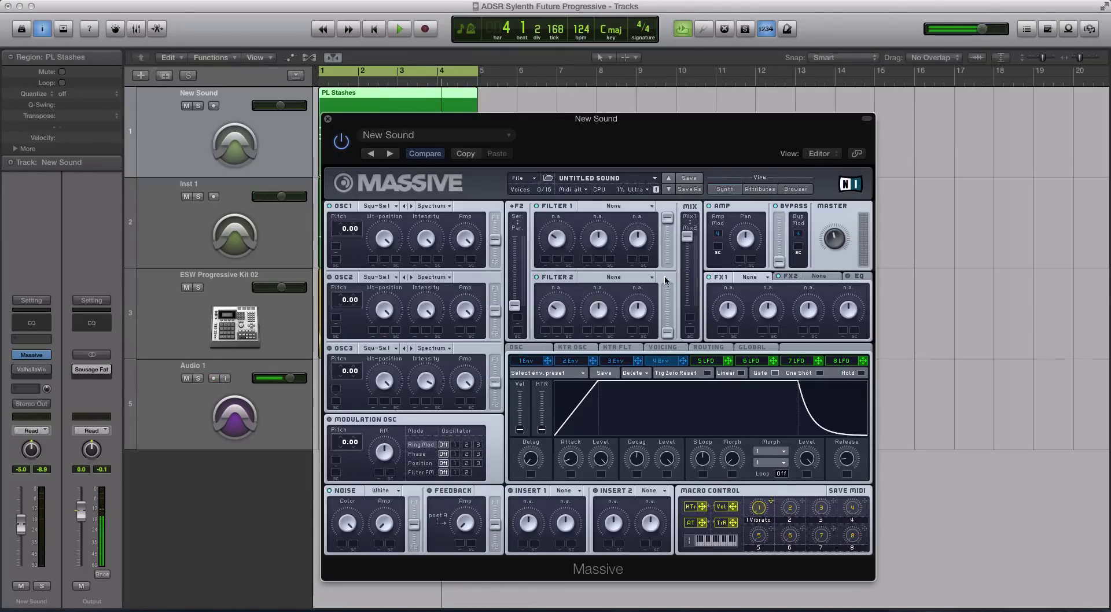
Display envelope 3's settings in Massive's modulation section
left_click(619, 360)
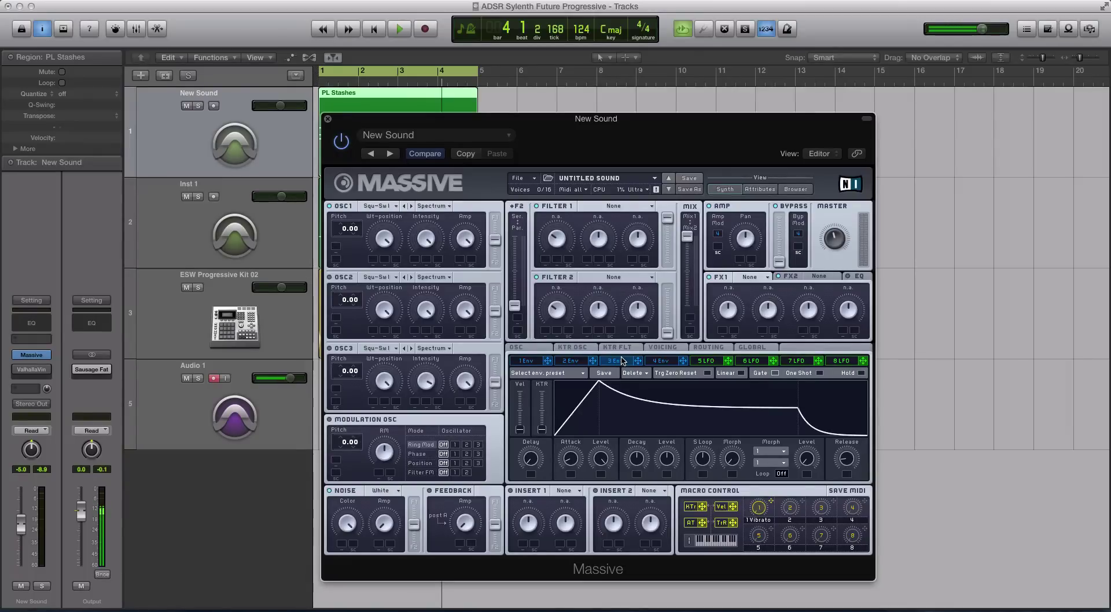
On envelope 4, drop the decay level to zero and shorten the decay time
left_click(649, 363)
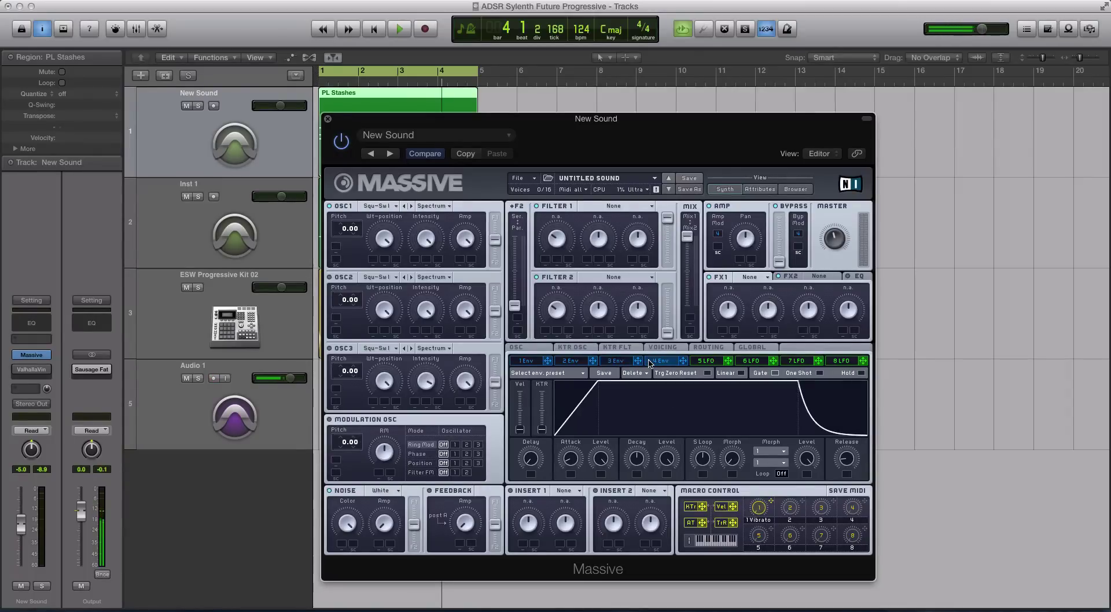
left_click_drag(666, 458, 666, 570)
key("space")
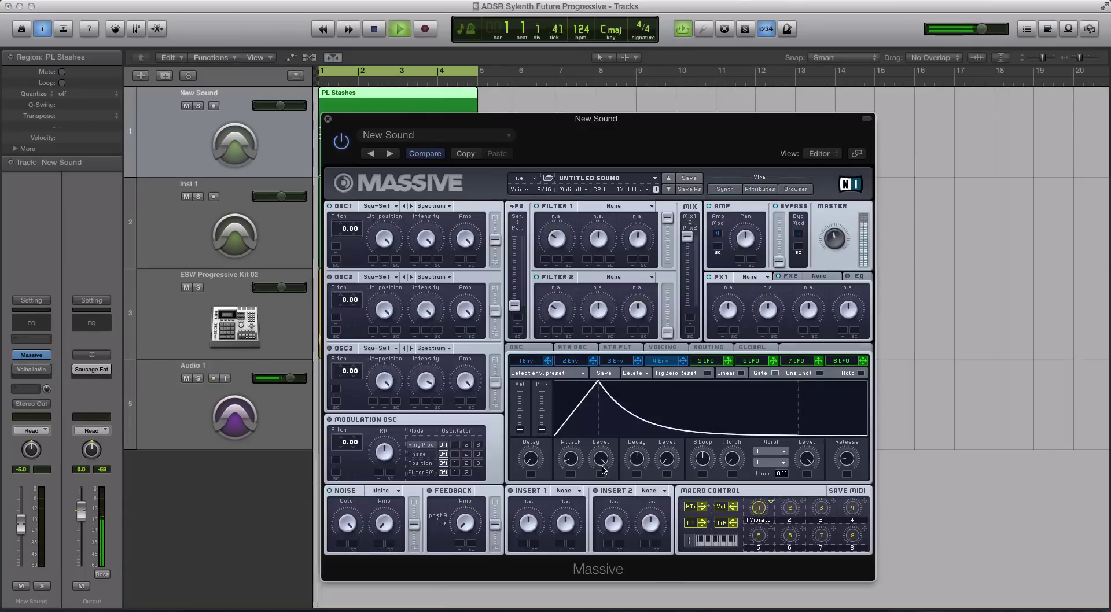
mouse_move(636, 458)
left_mouse_down()
mouse_move(634, 487)
mouse_move(634, 477)
left_mouse_up()
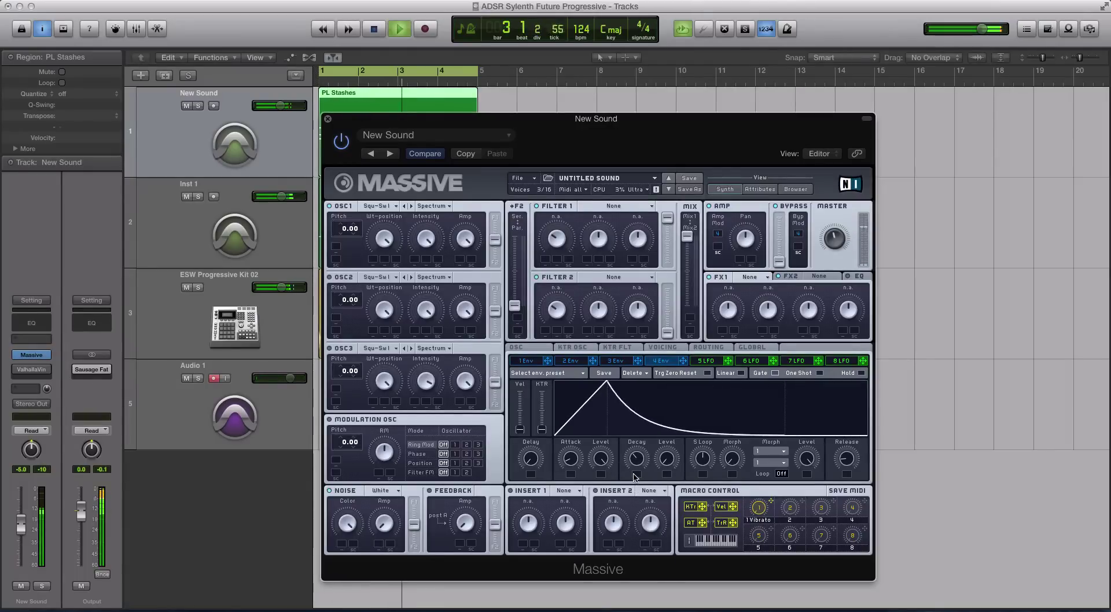
key("space")
Set Filter 1 to Lowpass 4, route envelope 4 to its cutoff, and audition
left_click(596, 206)
left_click(584, 225)
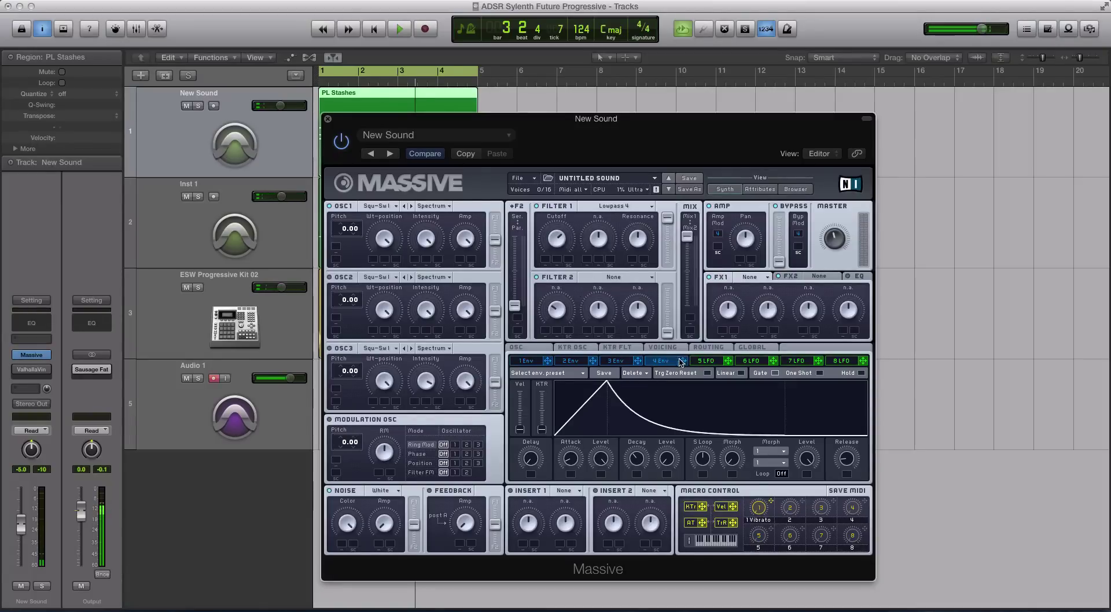
left_click_drag(682, 361, 548, 243)
key("space")
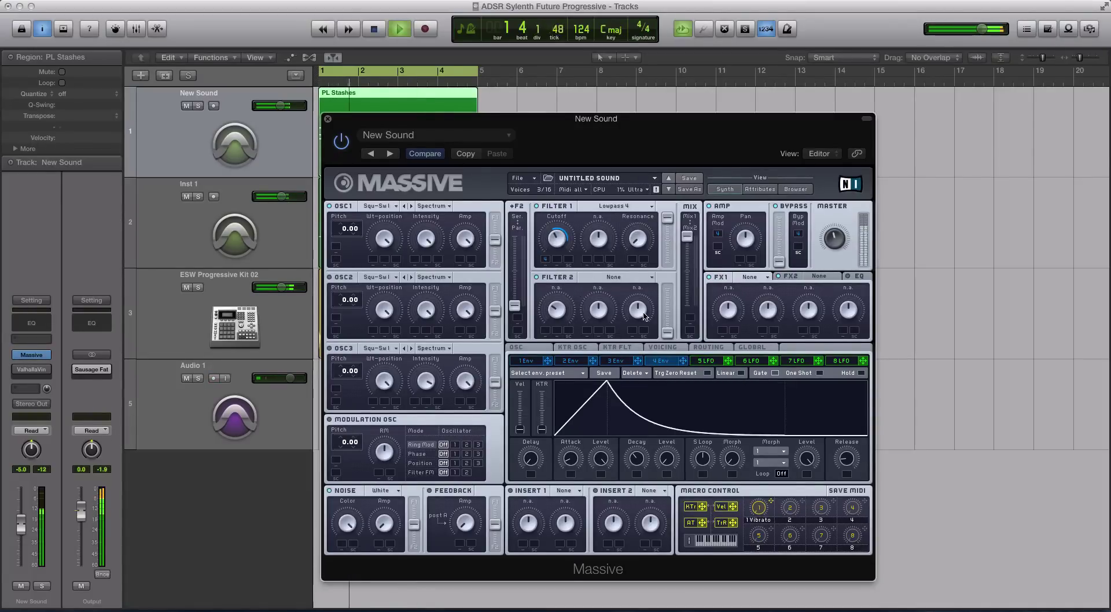
key("space")
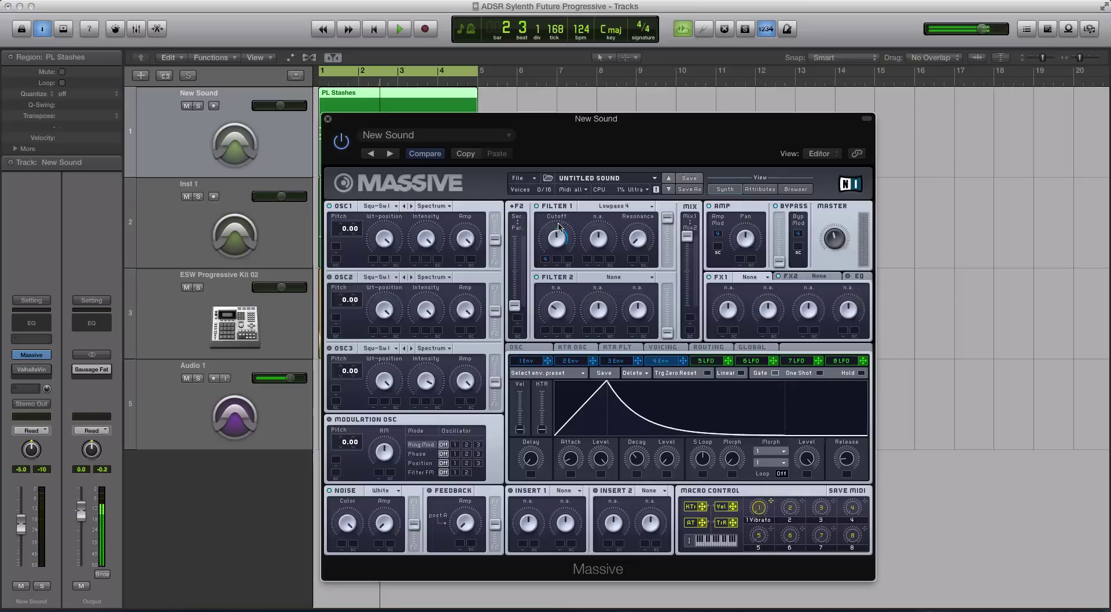
Start a new blank sound from Massive's File menu and display envelope 1
left_click(521, 179)
left_click(523, 179)
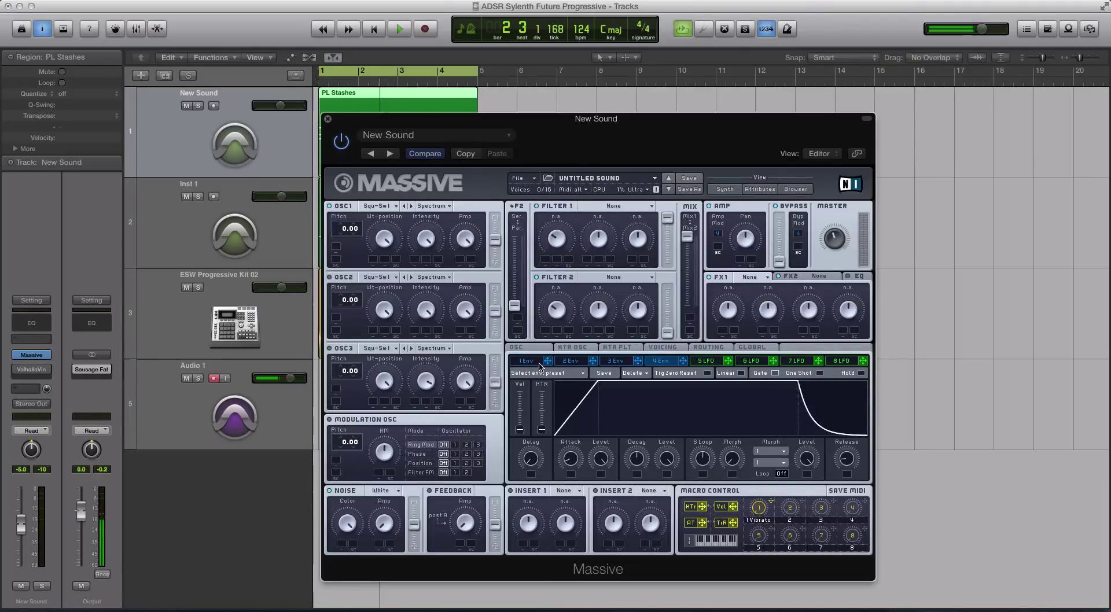
left_click(559, 362)
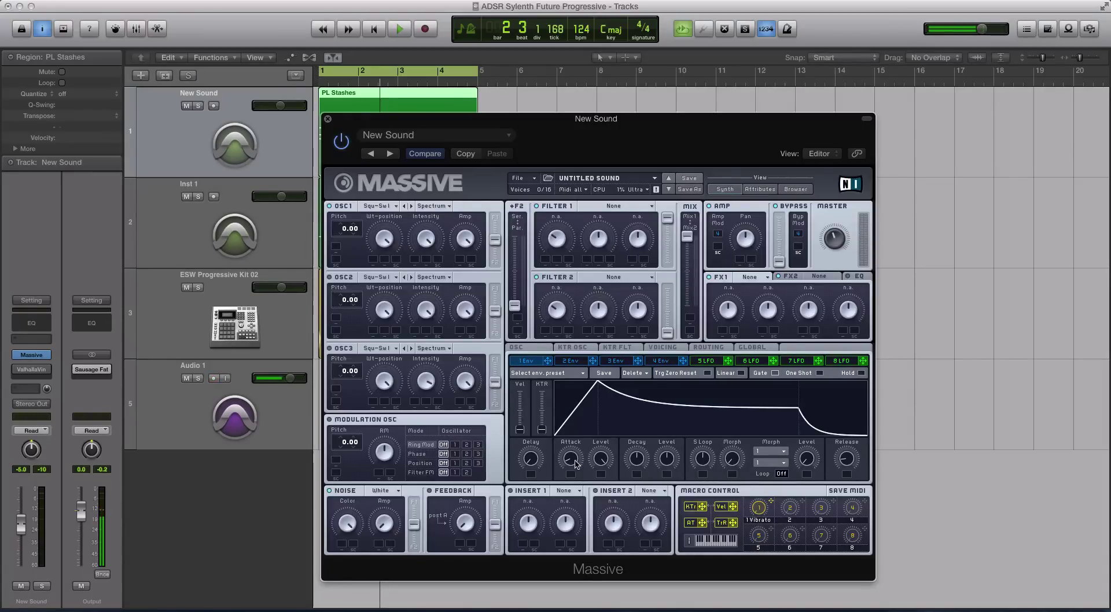
Give envelope 1 a short, full-peak attack and decay to zero, with velocity sensitivity removed
left_click_drag(577, 458, 574, 428)
left_click_drag(663, 464, 604, 523)
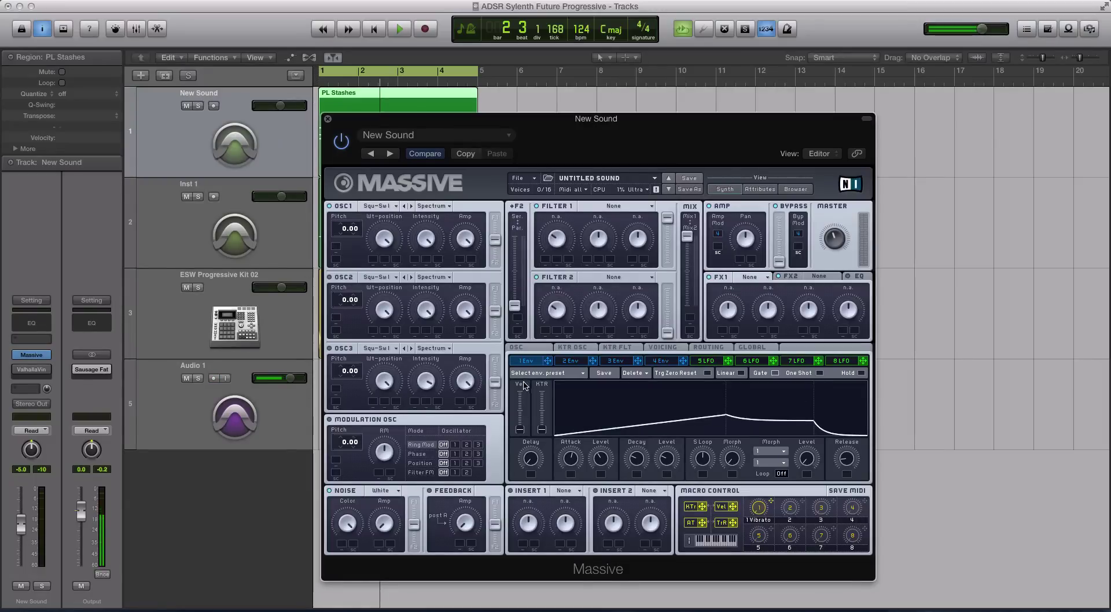
left_click_drag(520, 430, 520, 398)
mouse_move(589, 465)
left_mouse_down()
mouse_move(589, 485)
mouse_move(620, 442)
mouse_move(635, 475)
mouse_move(667, 480)
mouse_move(597, 476)
left_mouse_up()
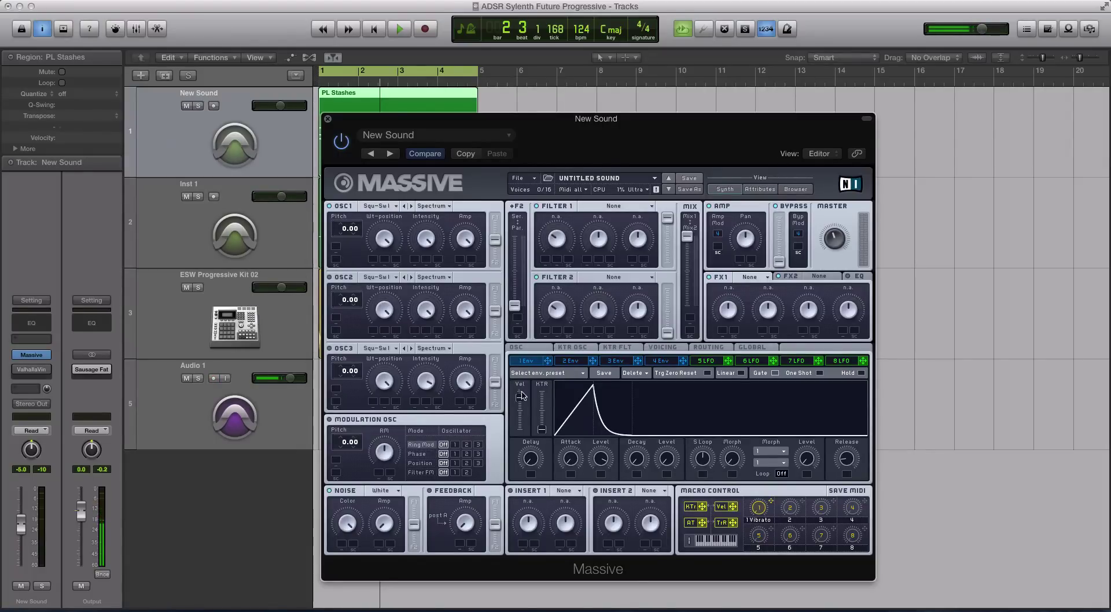
left_click_drag(521, 395, 520, 429)
Step through envelopes 2 and 3, ending on envelope 4's settings
left_click(569, 362)
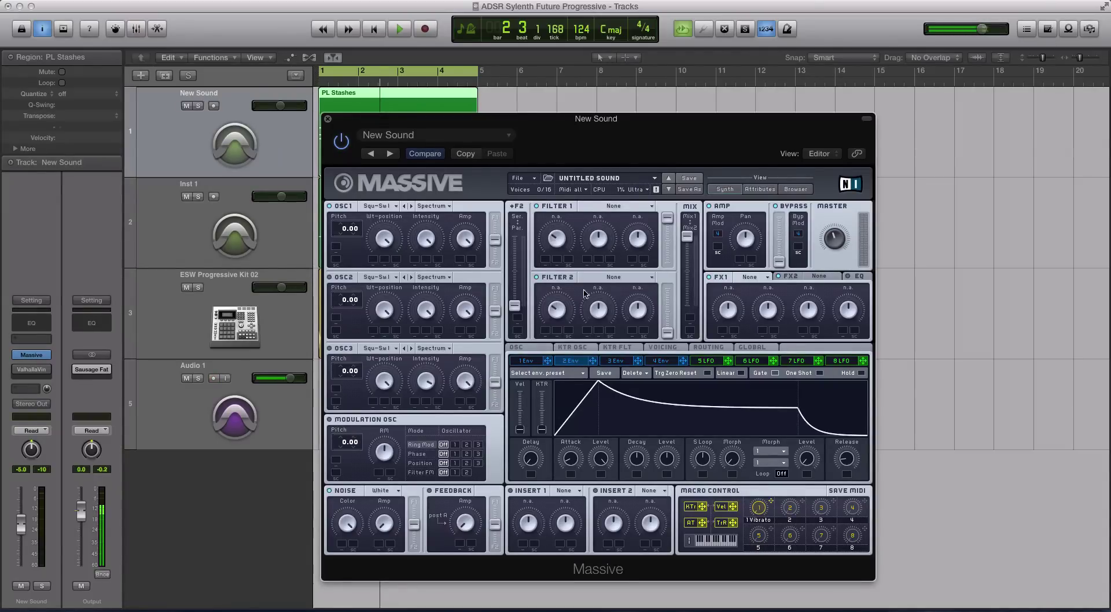
left_click(616, 361)
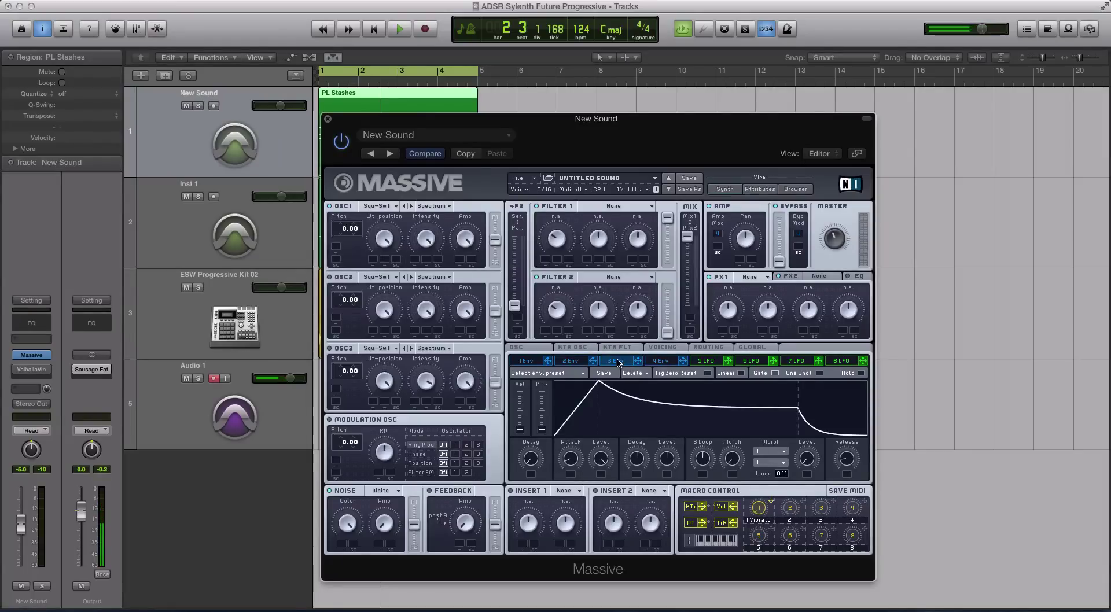
left_click(660, 361)
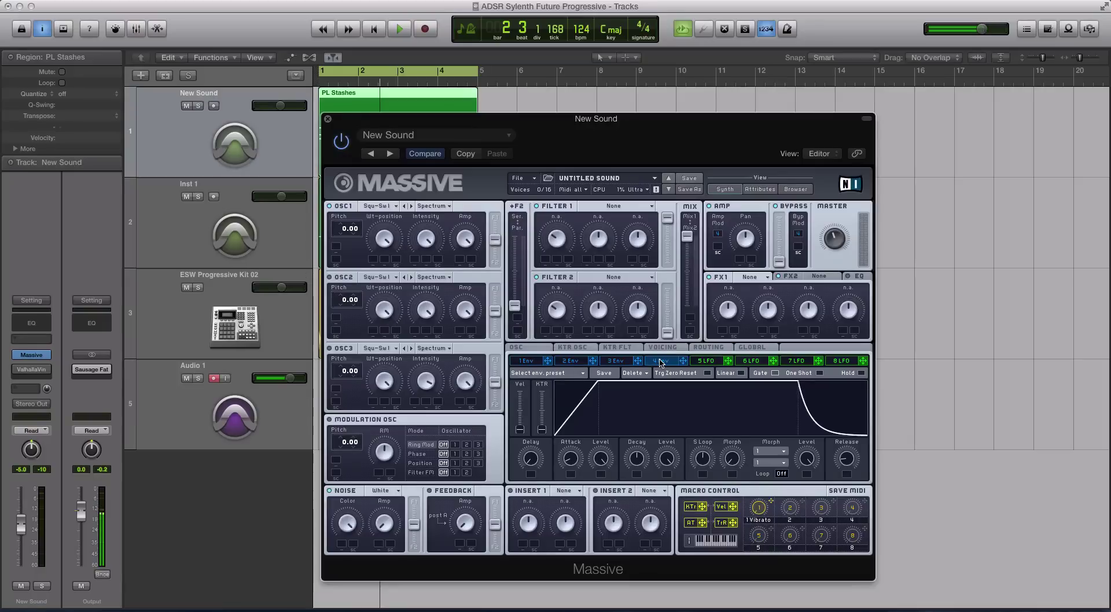
Speed up envelope 4's attack and lower the New Sound track volume to about -12.6 dB
left_click_drag(569, 460, 571, 470)
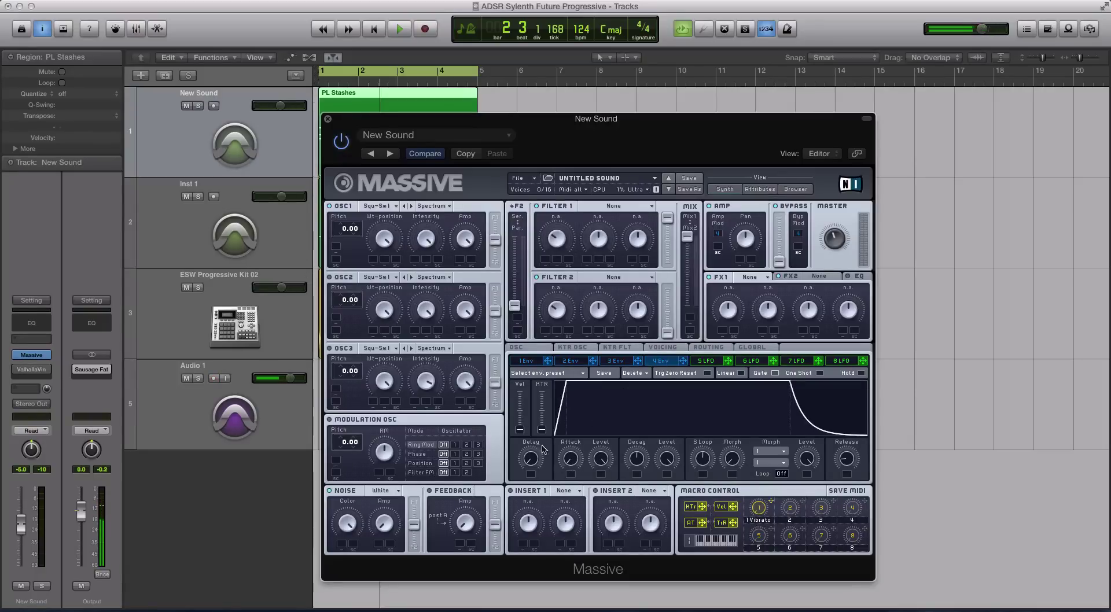
left_click_drag(341, 119, 476, 134)
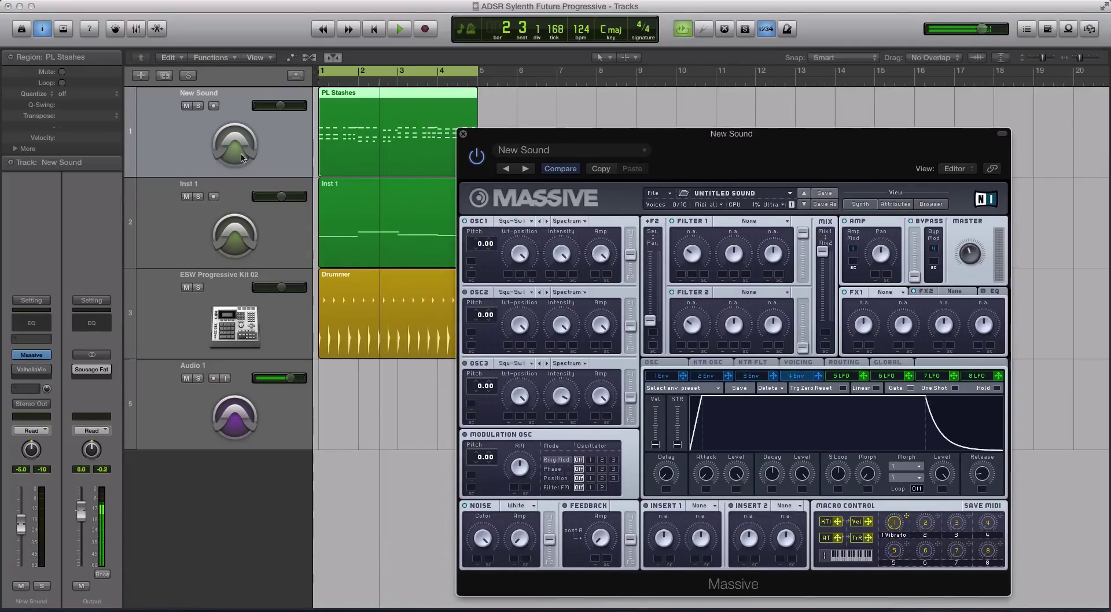
left_click_drag(280, 105, 277, 106)
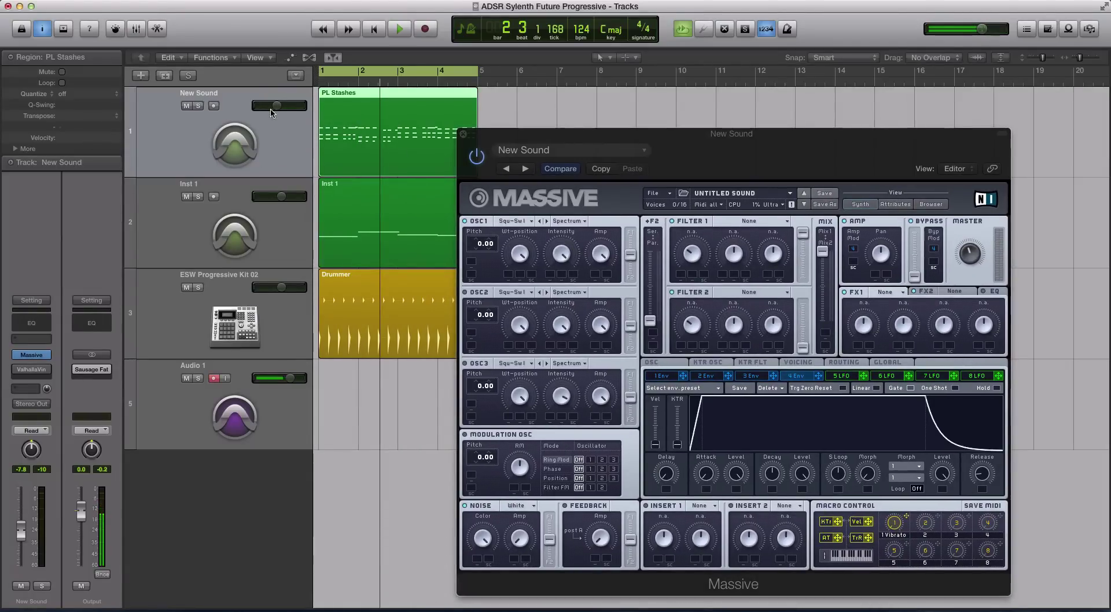
key("space")
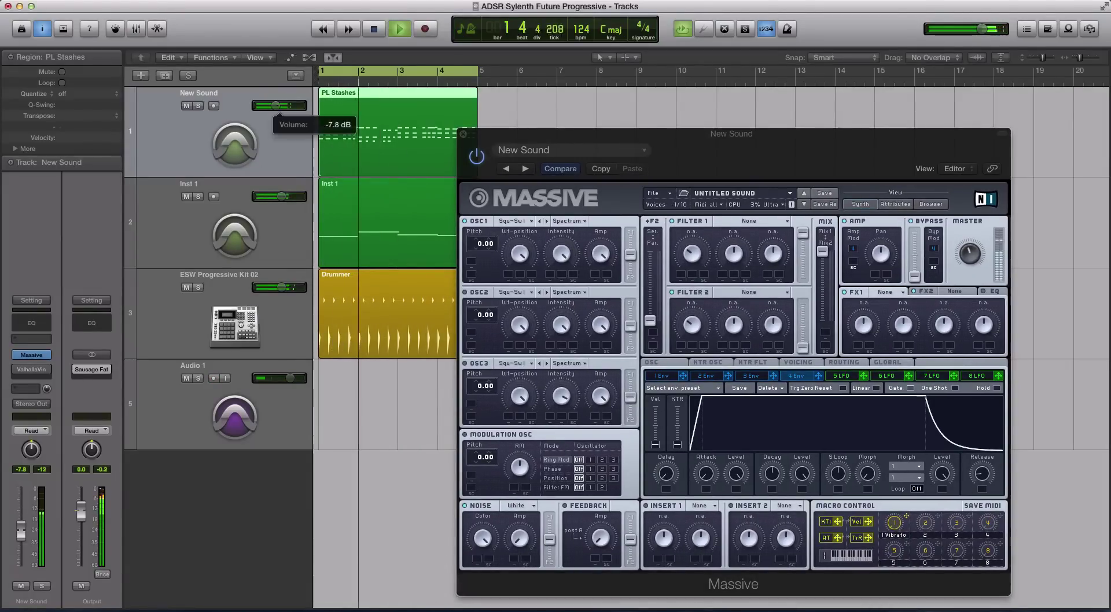
left_click_drag(276, 107, 271, 107)
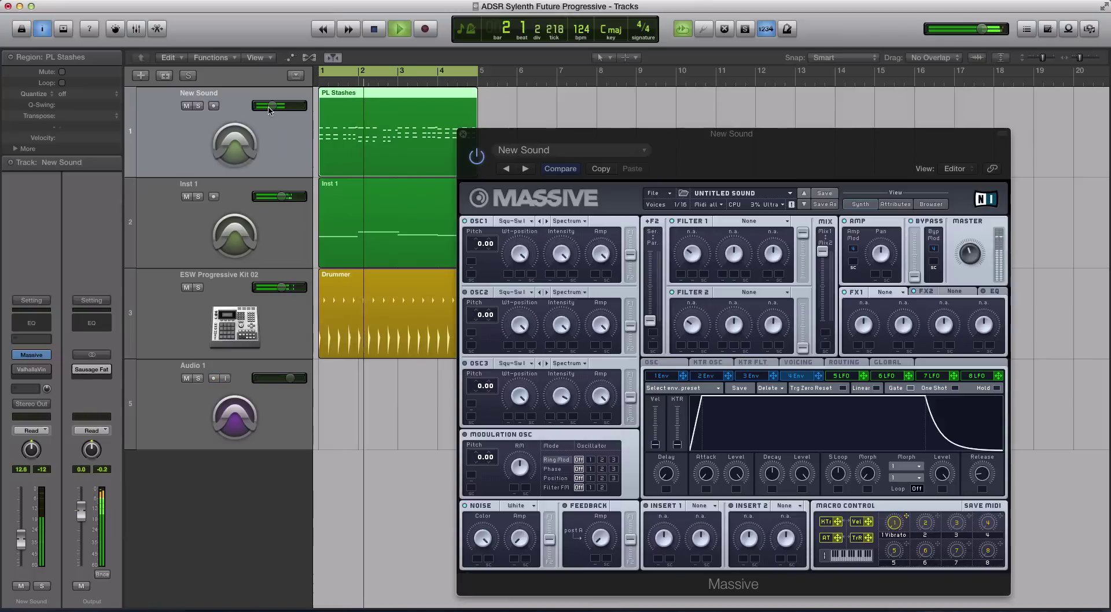
key("space")
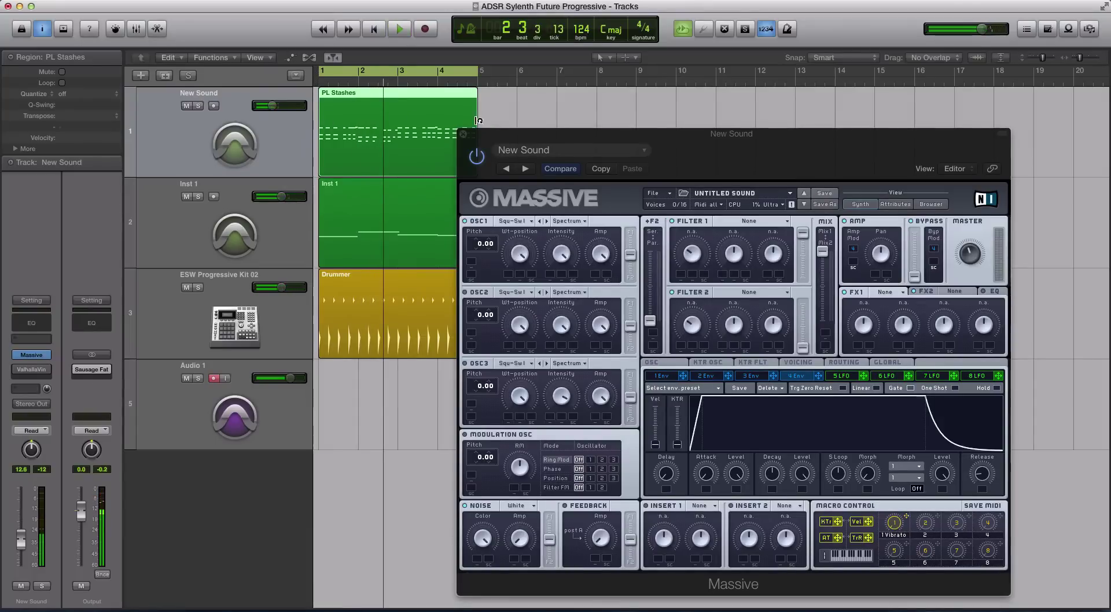
left_click_drag(493, 135, 389, 121)
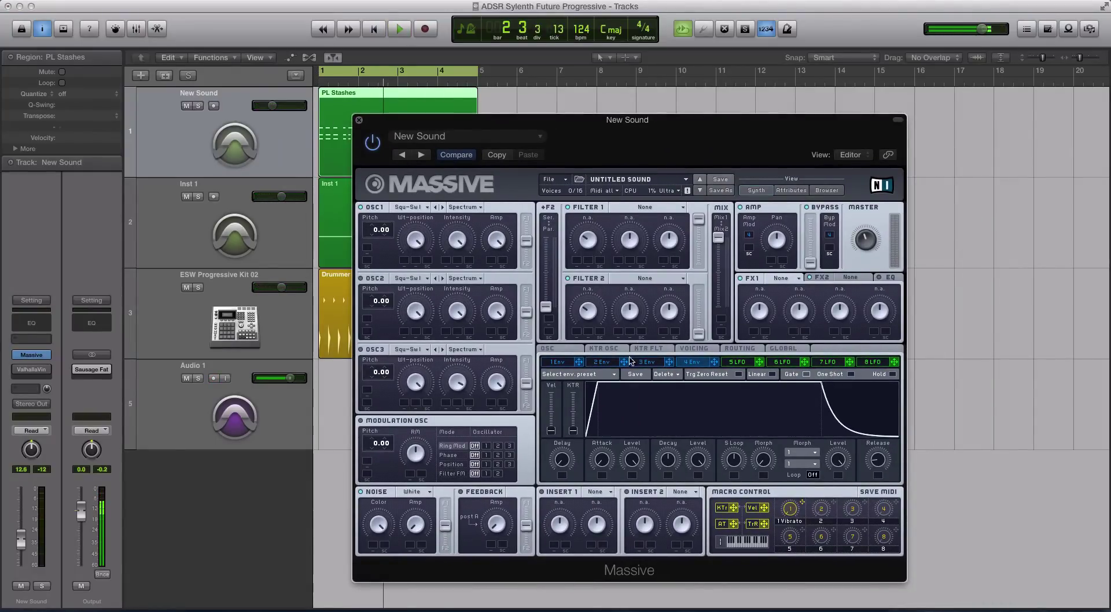
Adjust envelope 1's decay and switch oscillator 1's wavetable to Formant Saw
left_click(568, 363)
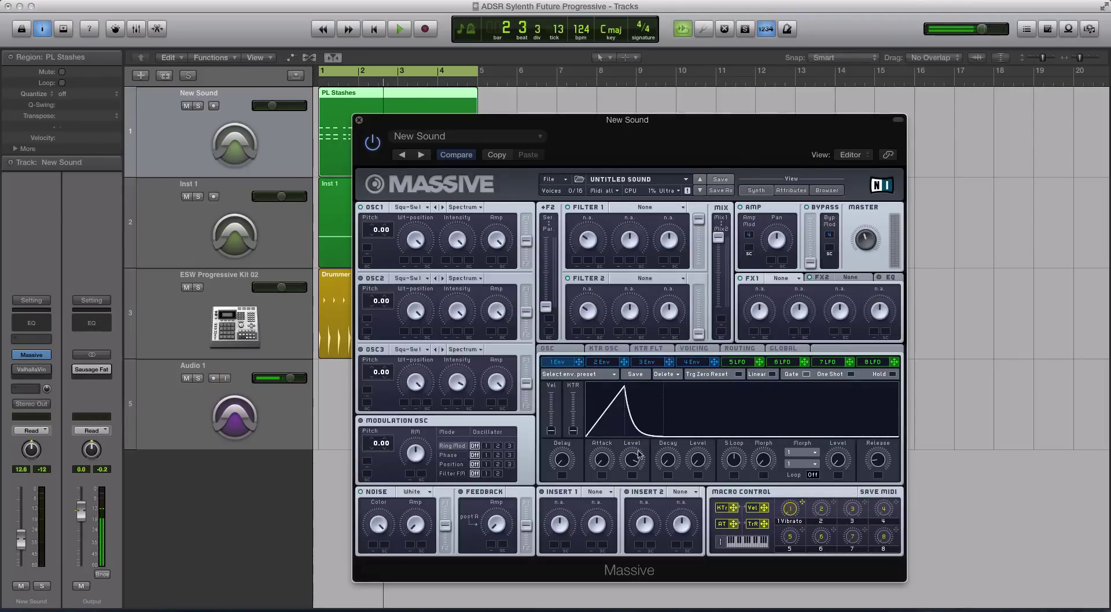
mouse_move(668, 461)
left_mouse_down()
mouse_move(672, 422)
mouse_move(677, 465)
left_mouse_up()
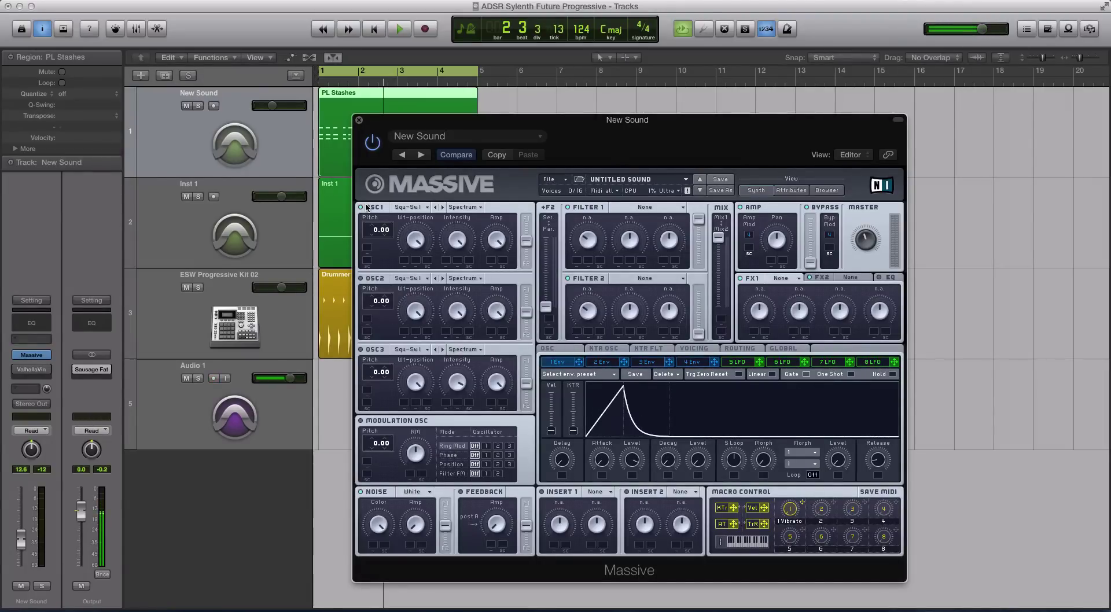
left_click(414, 208)
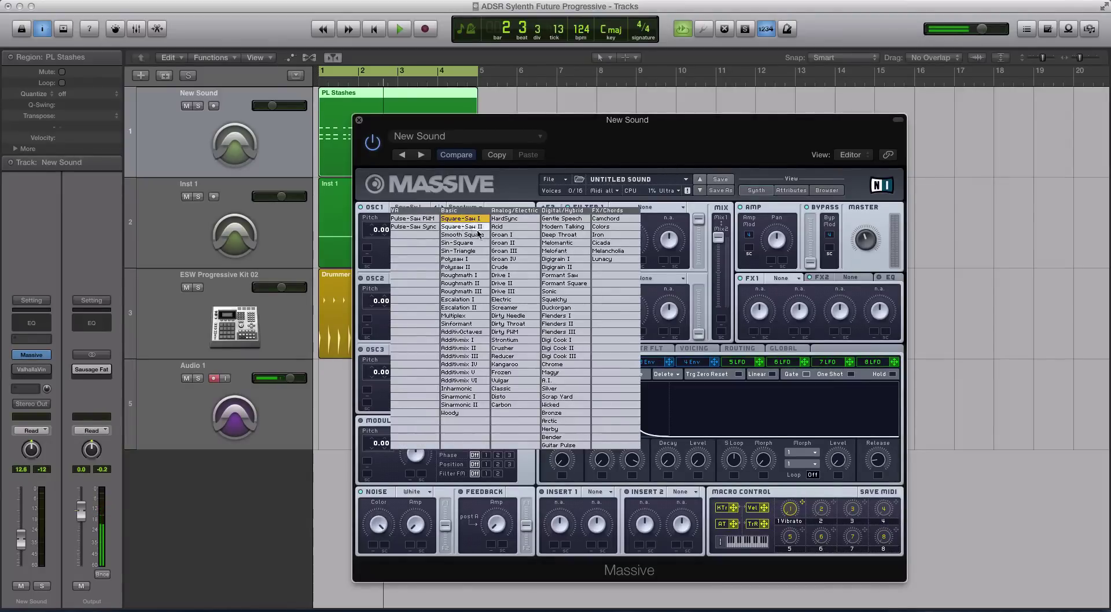
left_click(581, 284)
left_click(415, 210)
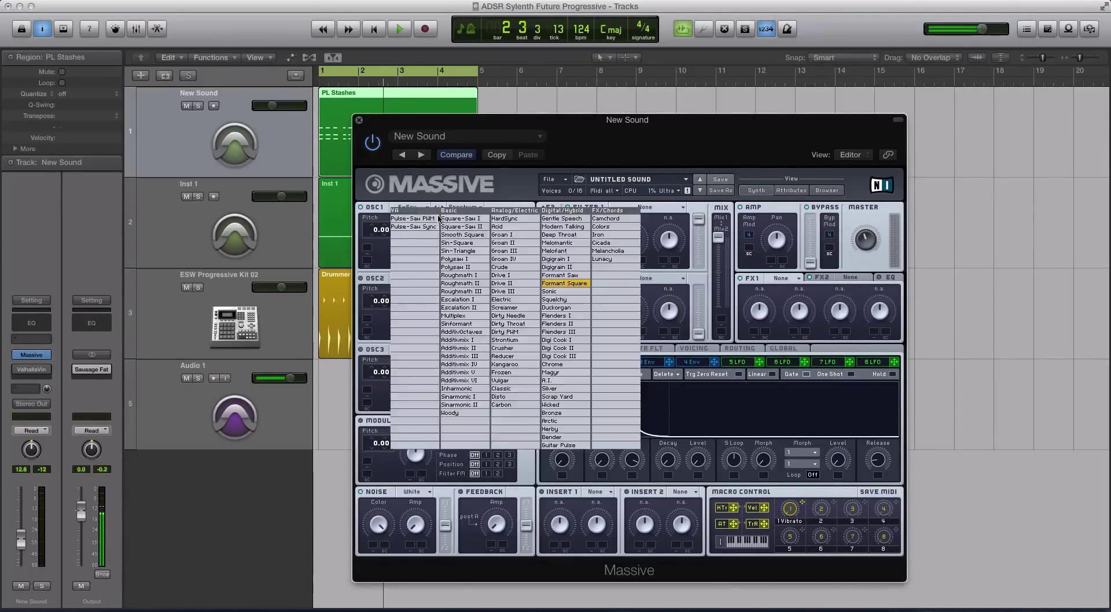
left_click(569, 277)
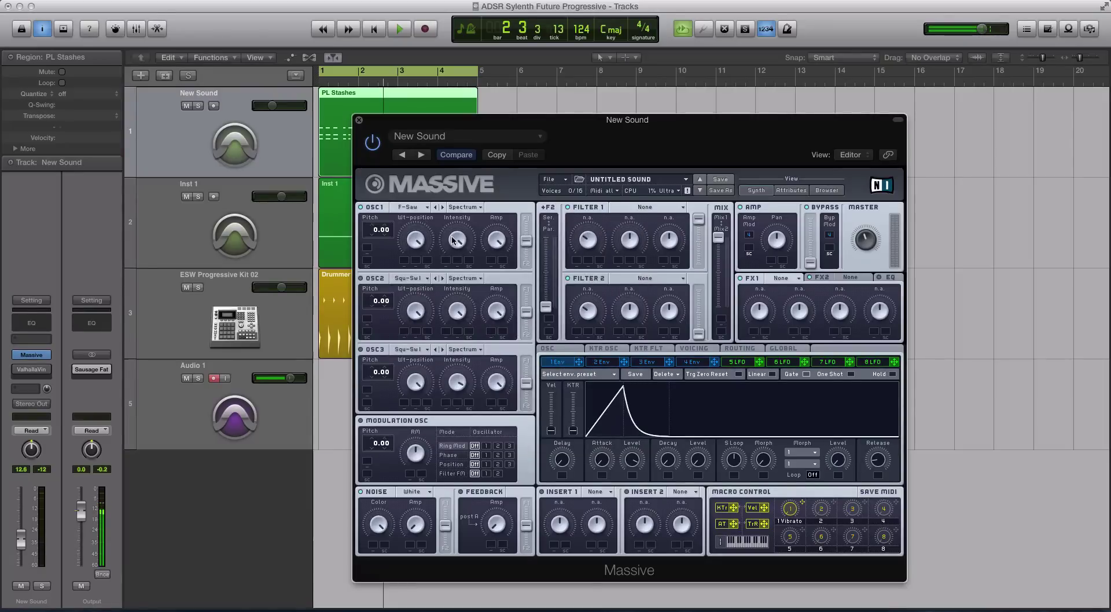
Solo and play the part, shorten envelope 1's decay and route it to oscillator 1's pitch
key("space")
key("ctrl+s")
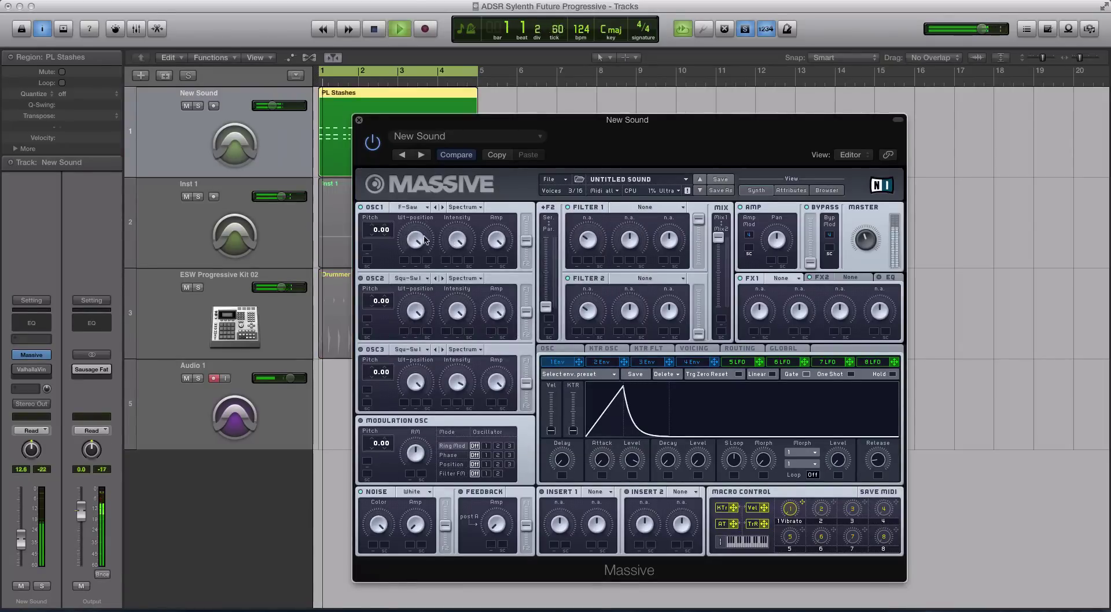
key("space")
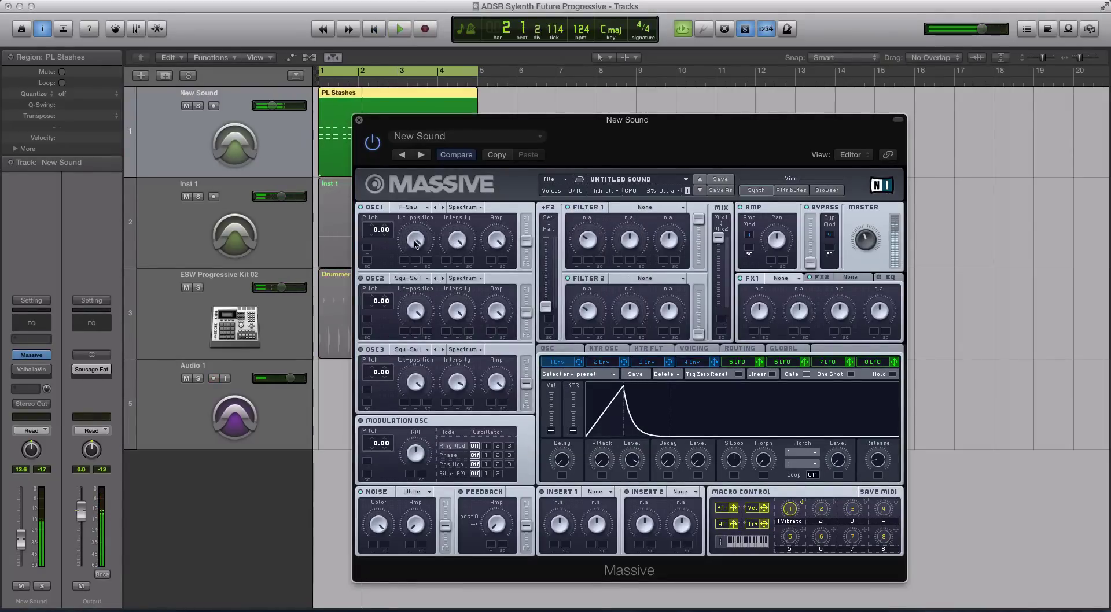
left_click_drag(666, 462, 663, 471)
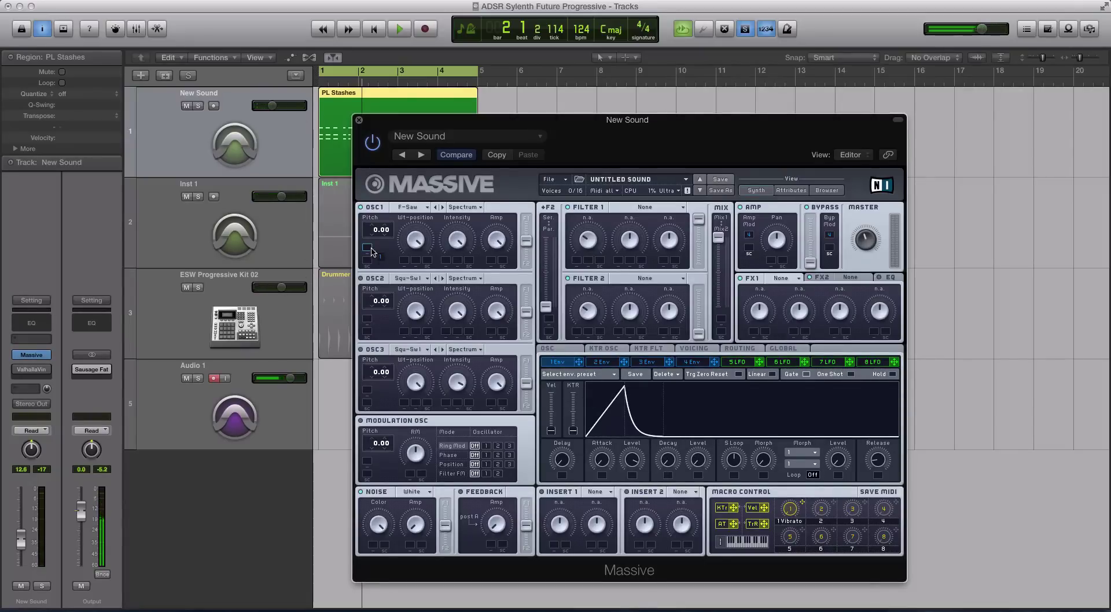
left_click_drag(370, 262, 382, 234)
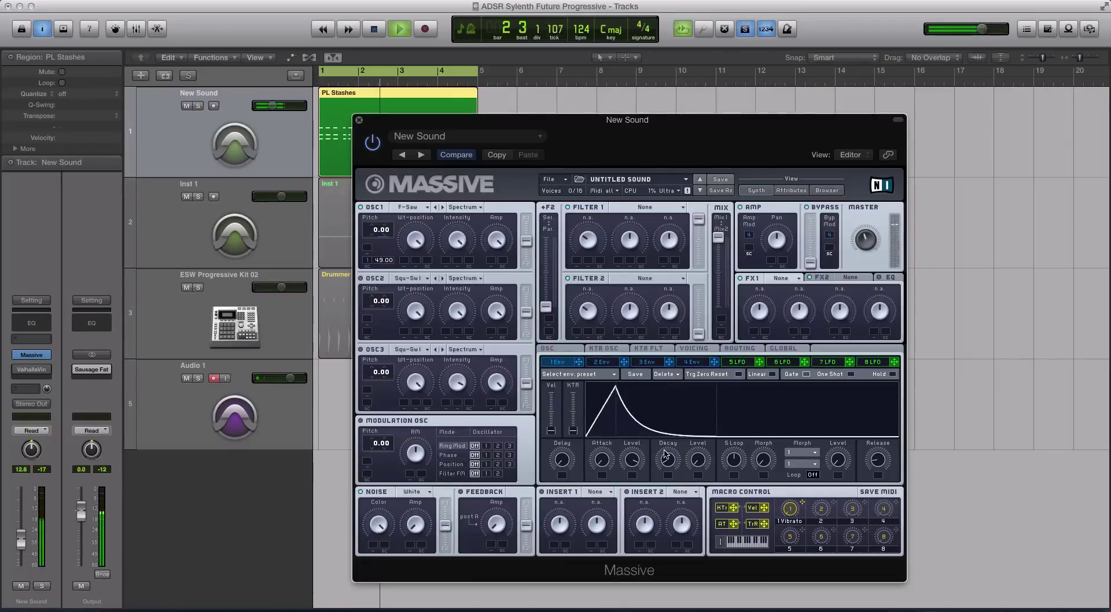
key("space")
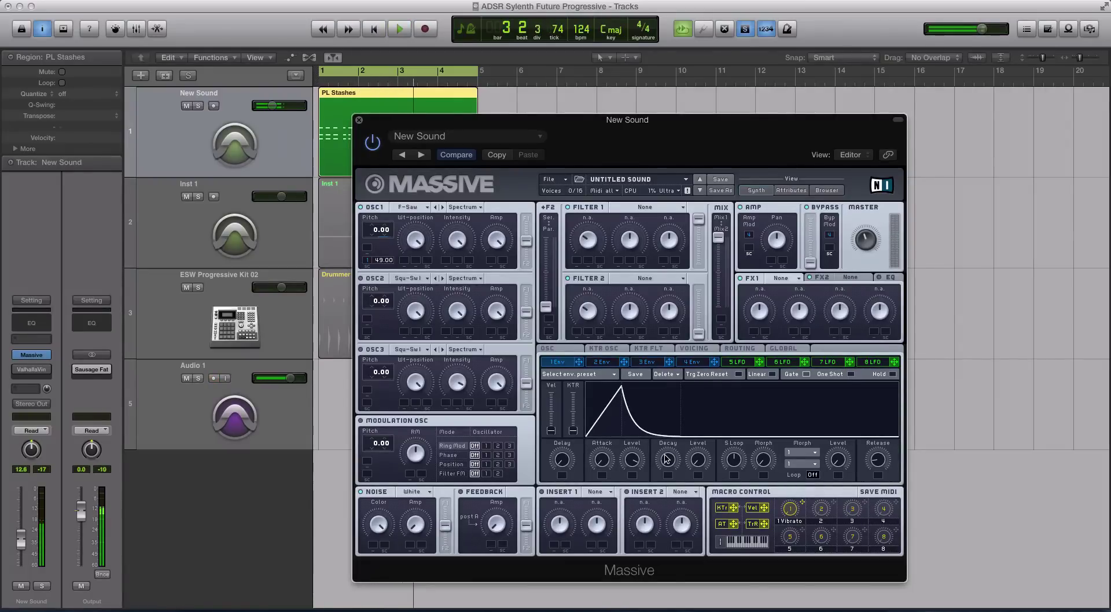
Lengthen envelope 1's decay and audition the patch
left_click_drag(666, 458, 640, 484)
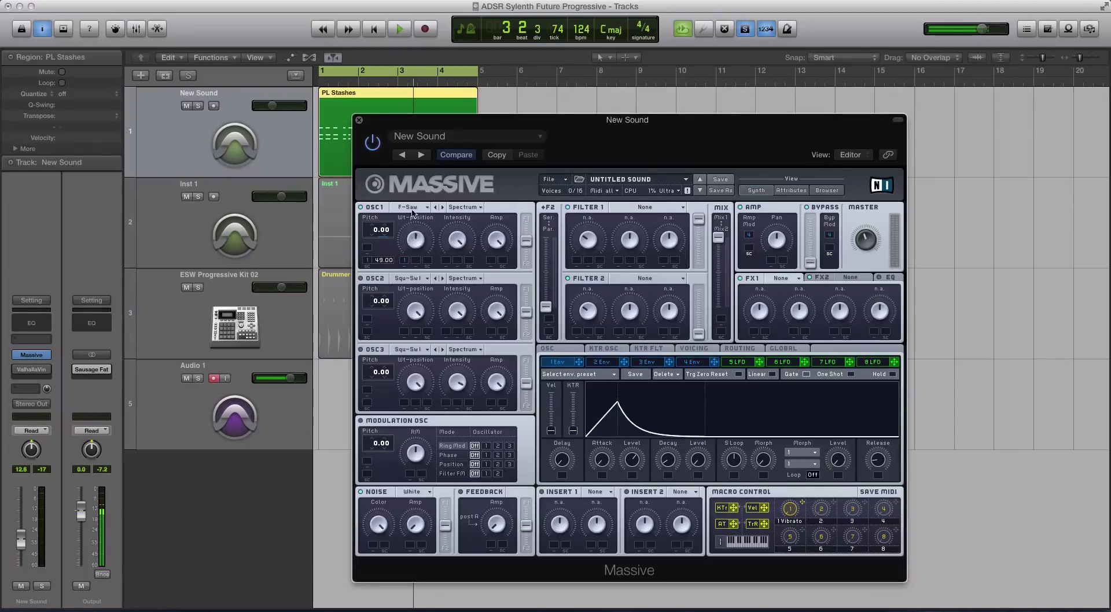
key("space")
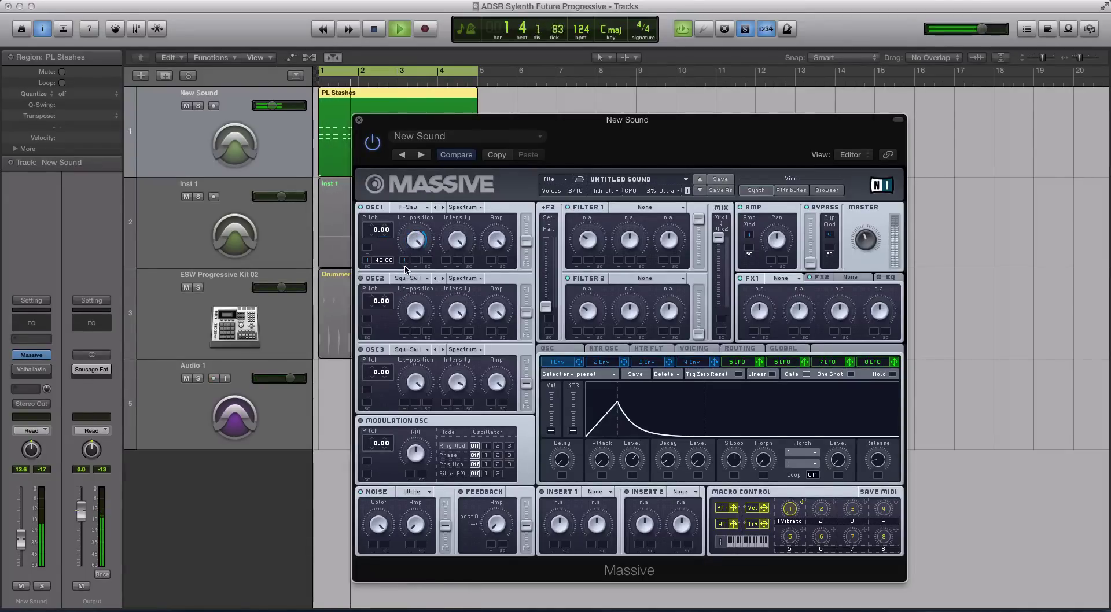
key("space")
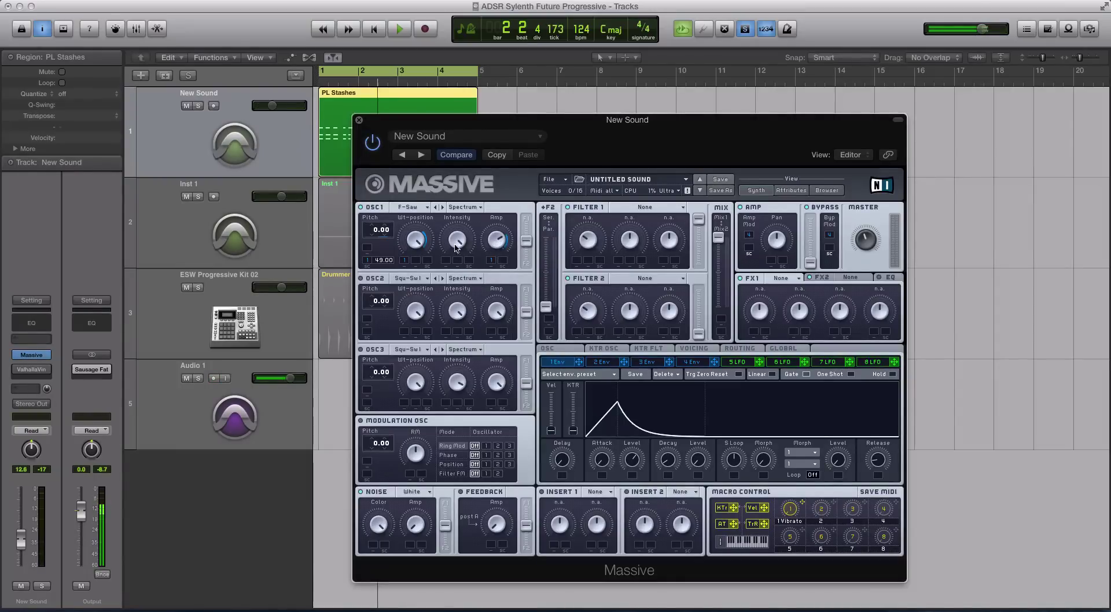
key("space")
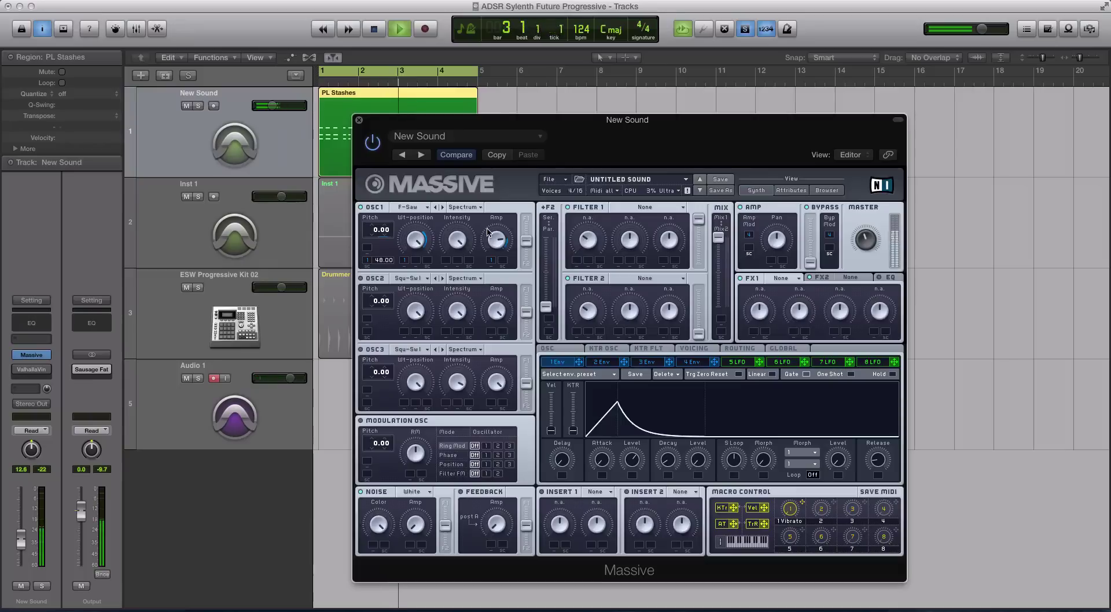
key("space")
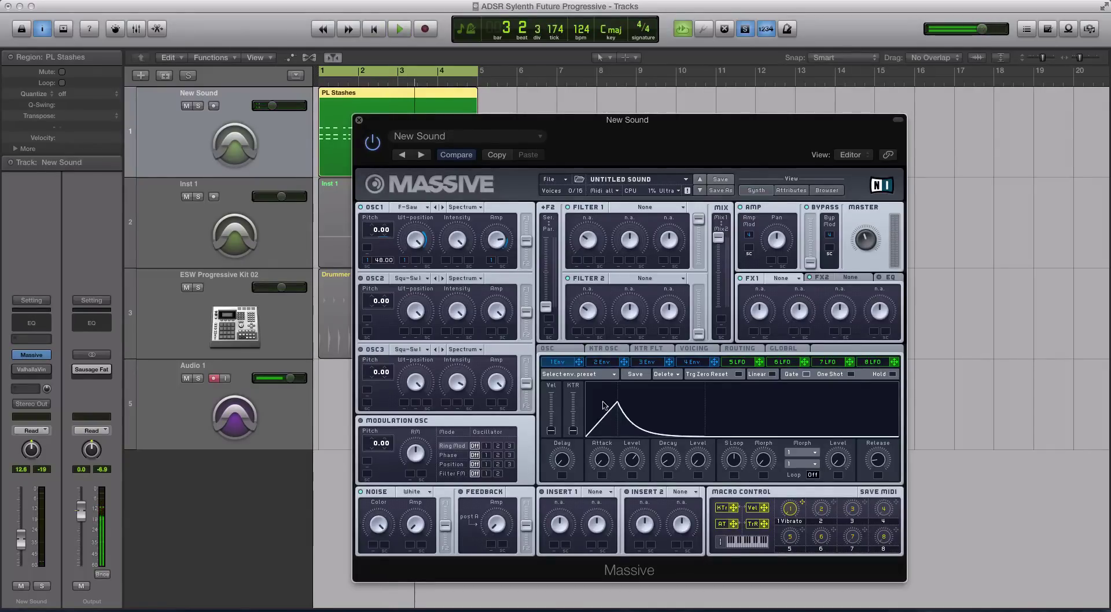
Set the noise type to Bright and play the patch
left_click(414, 492)
left_click(416, 501)
key("space")
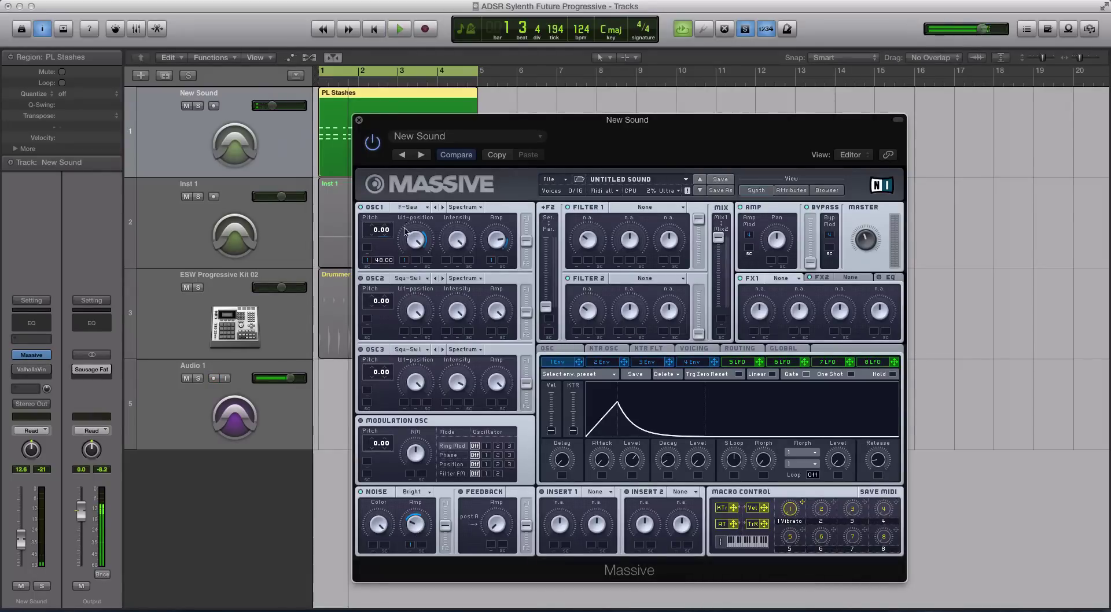
Shape envelope 4 into a pad: adjusted sustain level, curved attack, long release tail
left_click(691, 363)
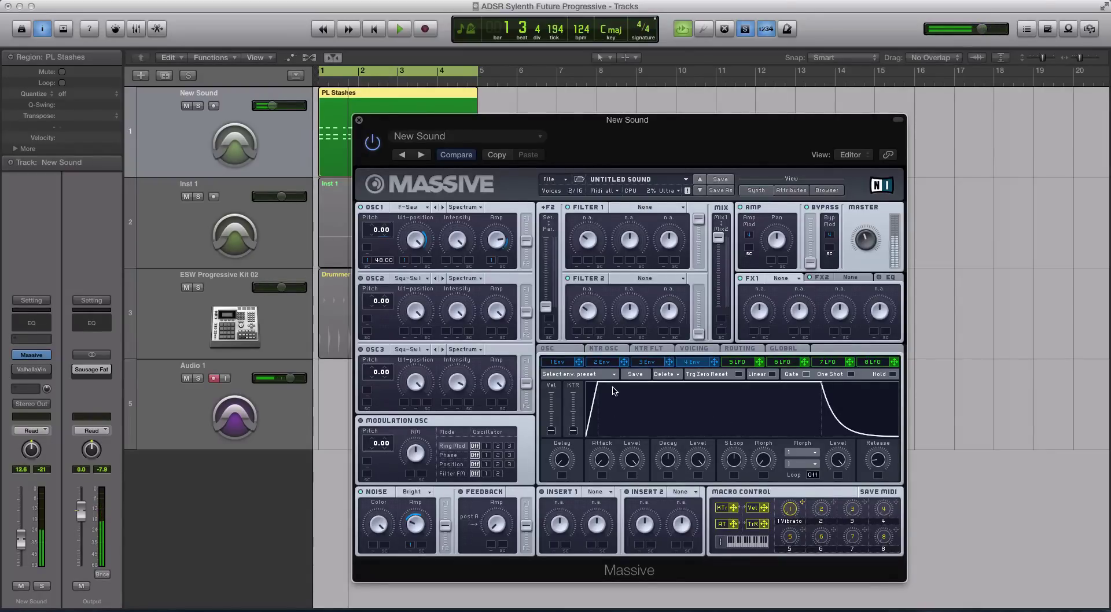
left_click_drag(698, 459, 695, 502)
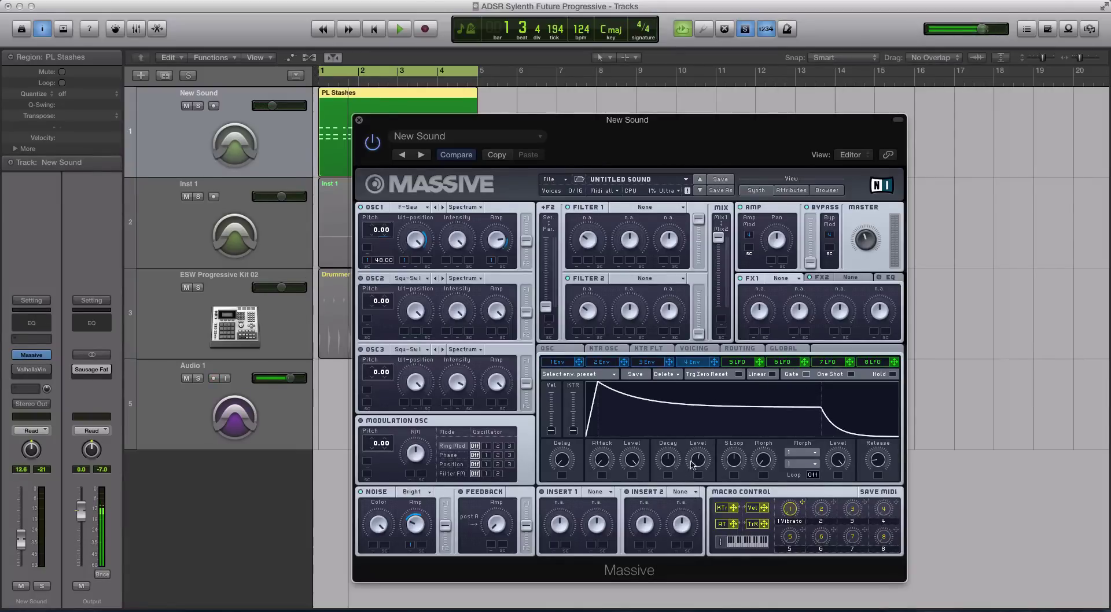
left_click_drag(692, 465, 697, 427)
key("space")
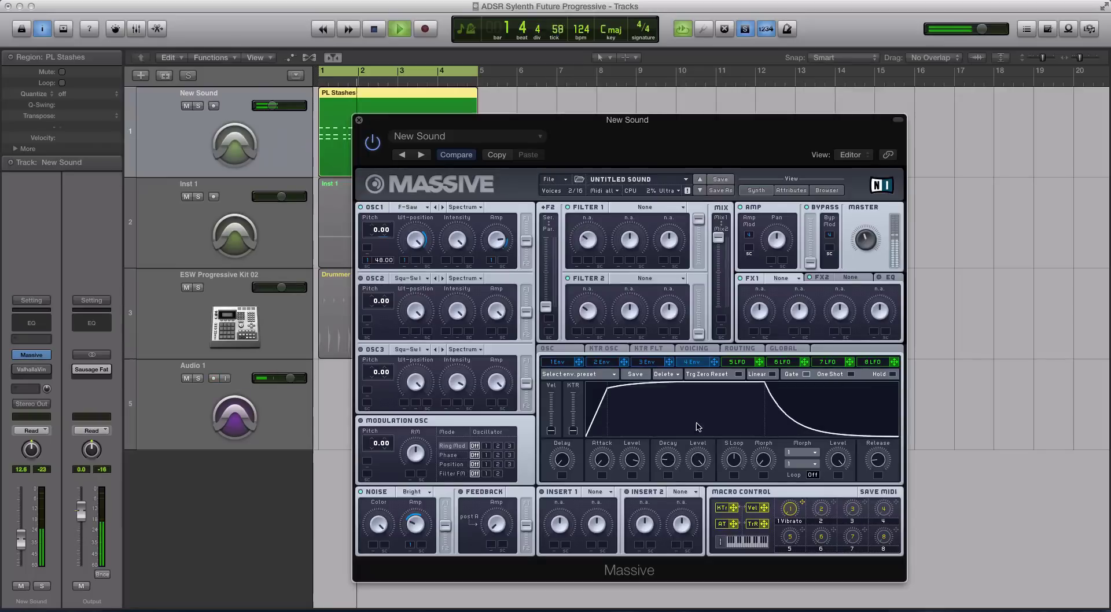
left_click_drag(631, 460, 669, 467)
left_click_drag(878, 462, 885, 456)
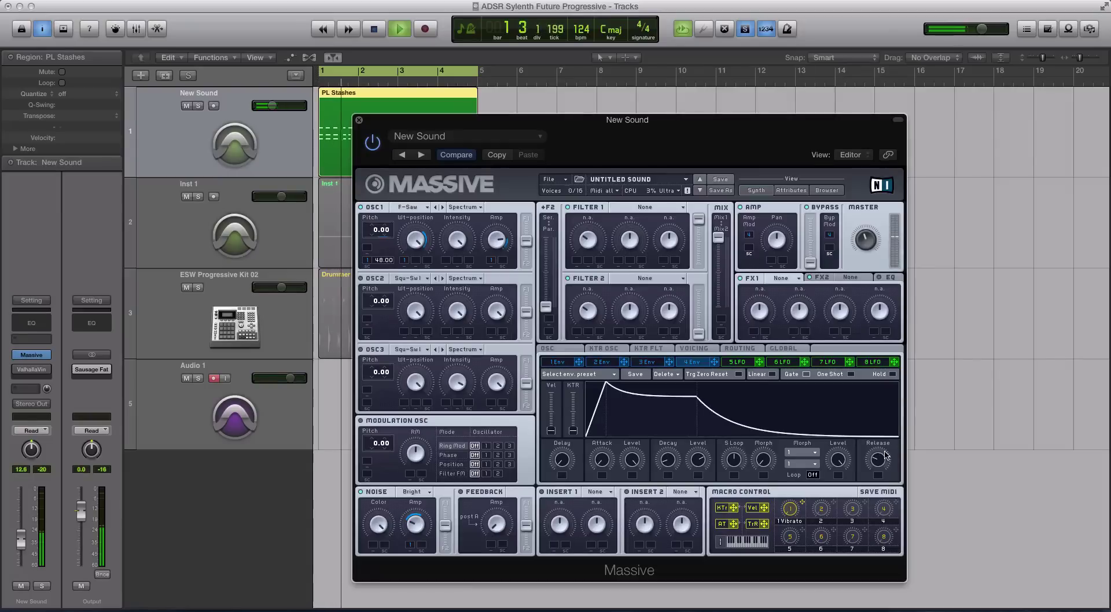
Raise envelope 1's attack peak level, then compare with envelope 4
left_click(558, 363)
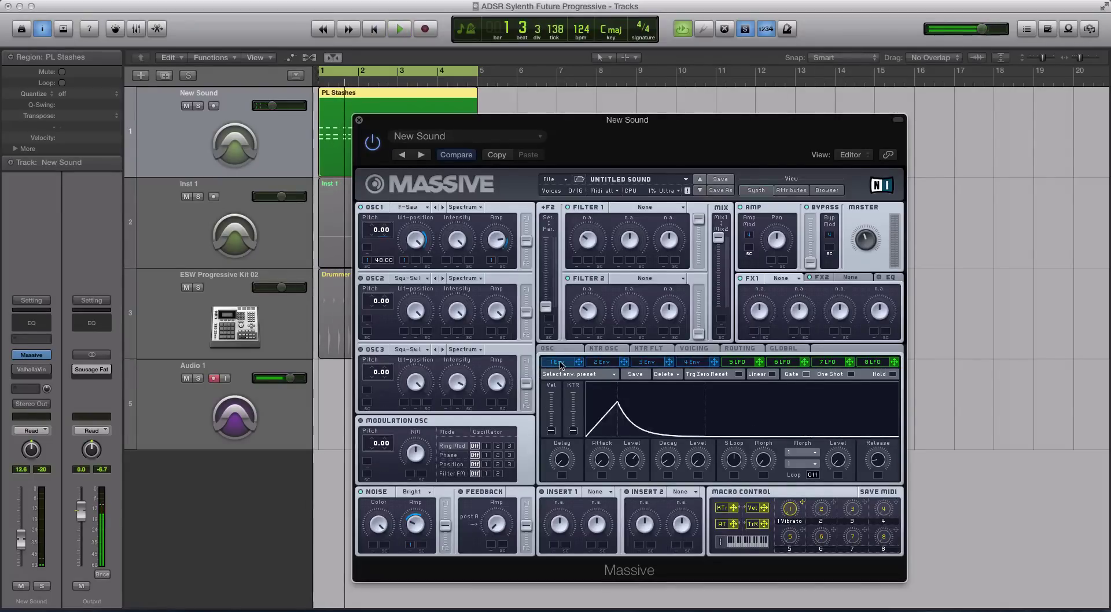
left_click_drag(632, 463, 631, 451)
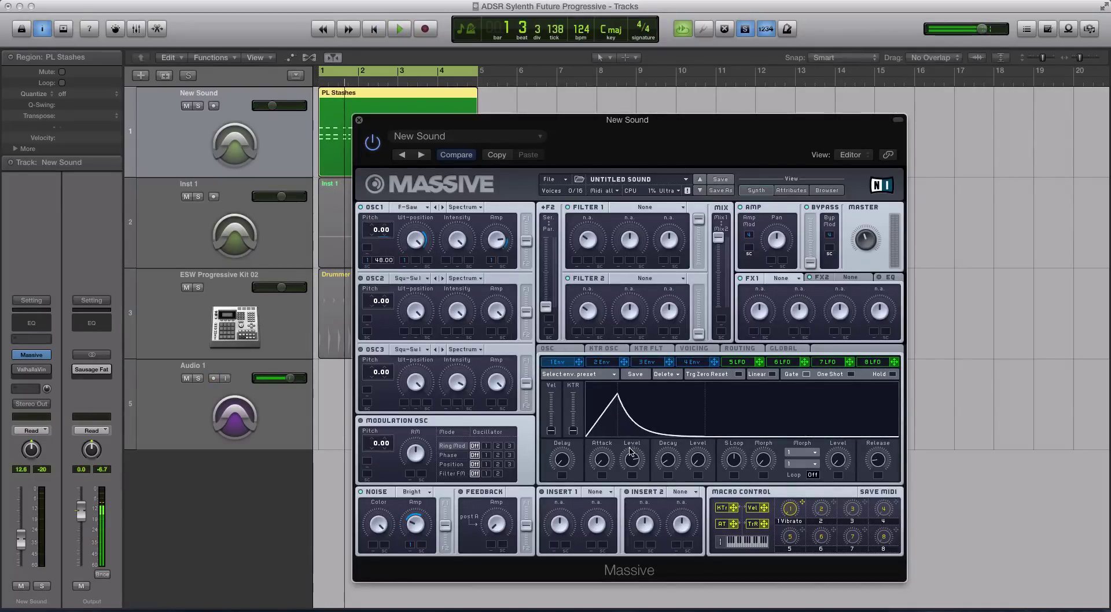
left_click(693, 363)
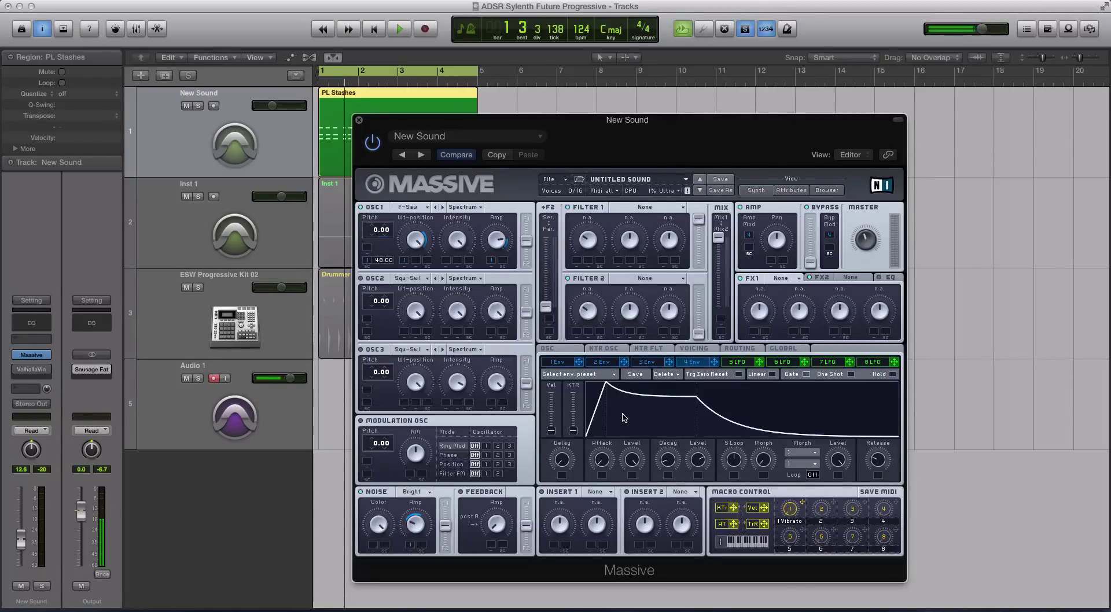
left_click(566, 366)
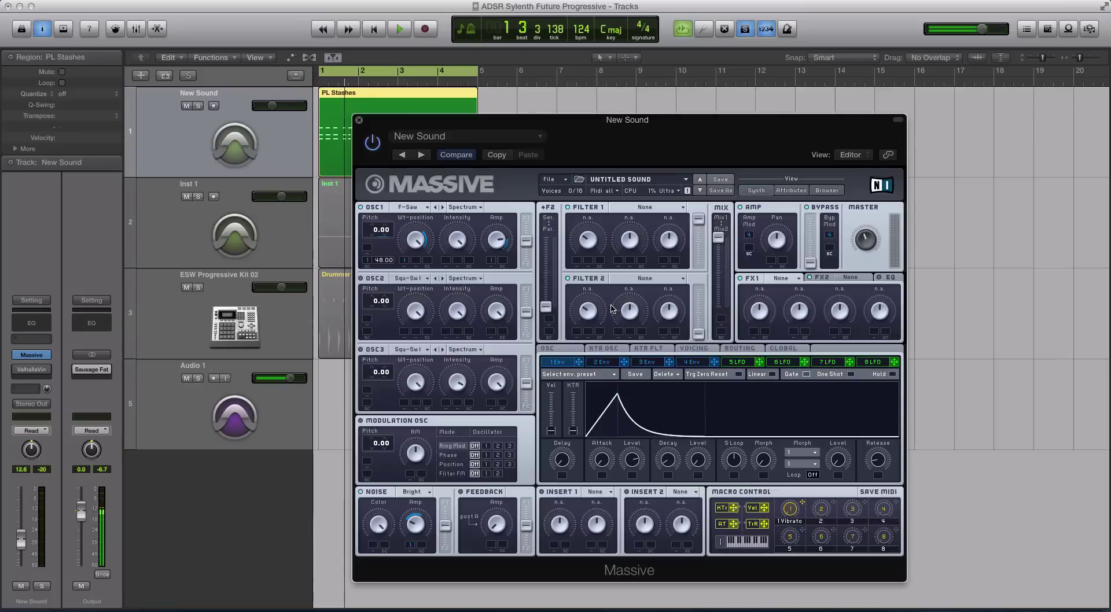
Set Filter 1 to Lowpass 4 and route envelope 2 to its cutoff
left_click(603, 362)
left_click(643, 208)
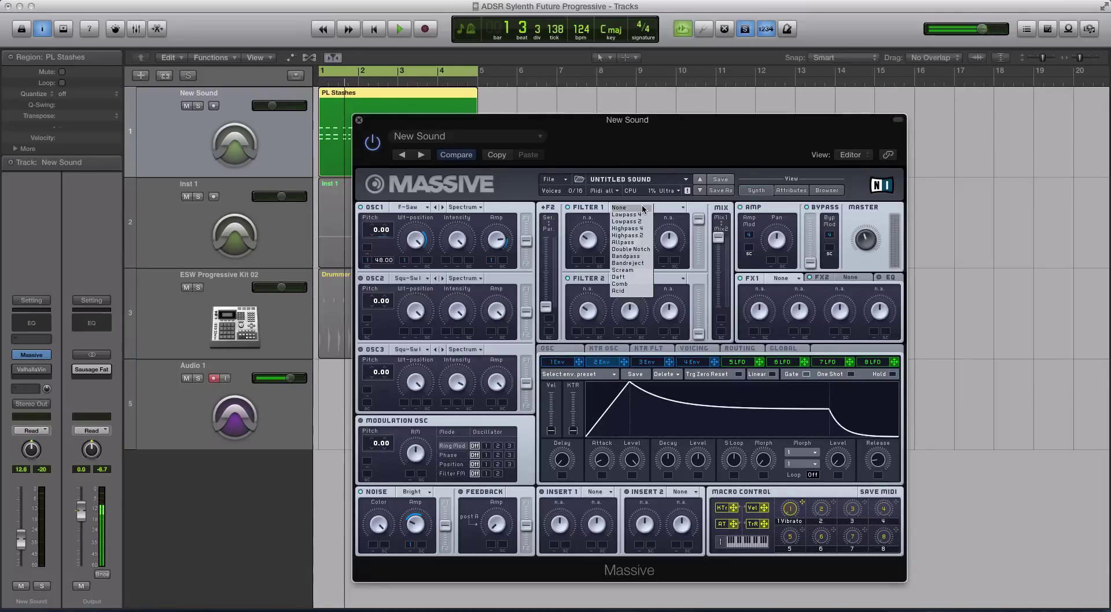
left_click(636, 214)
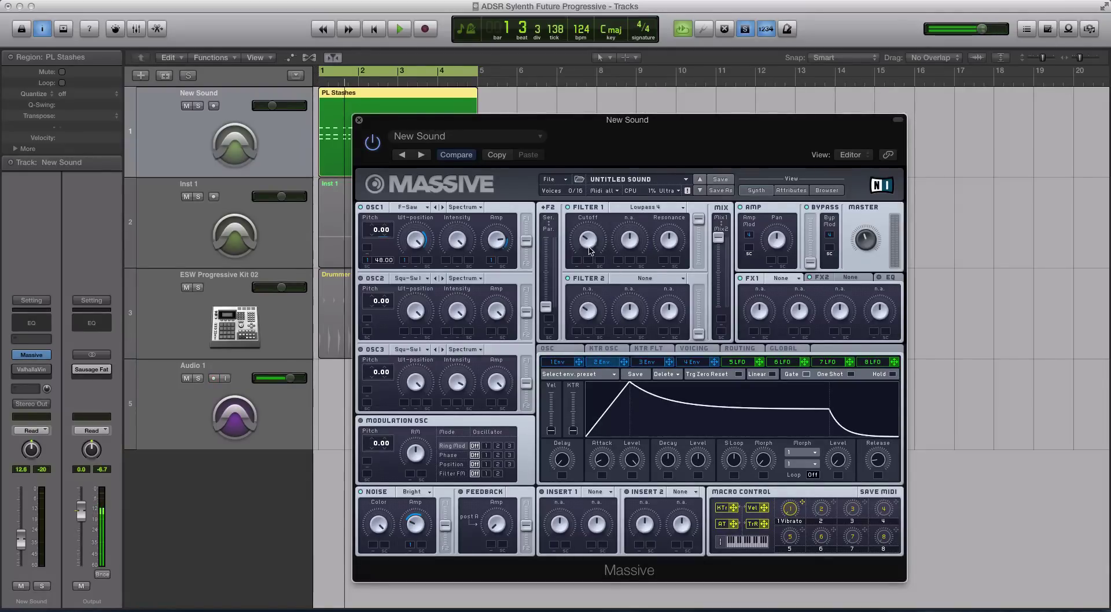
key("space")
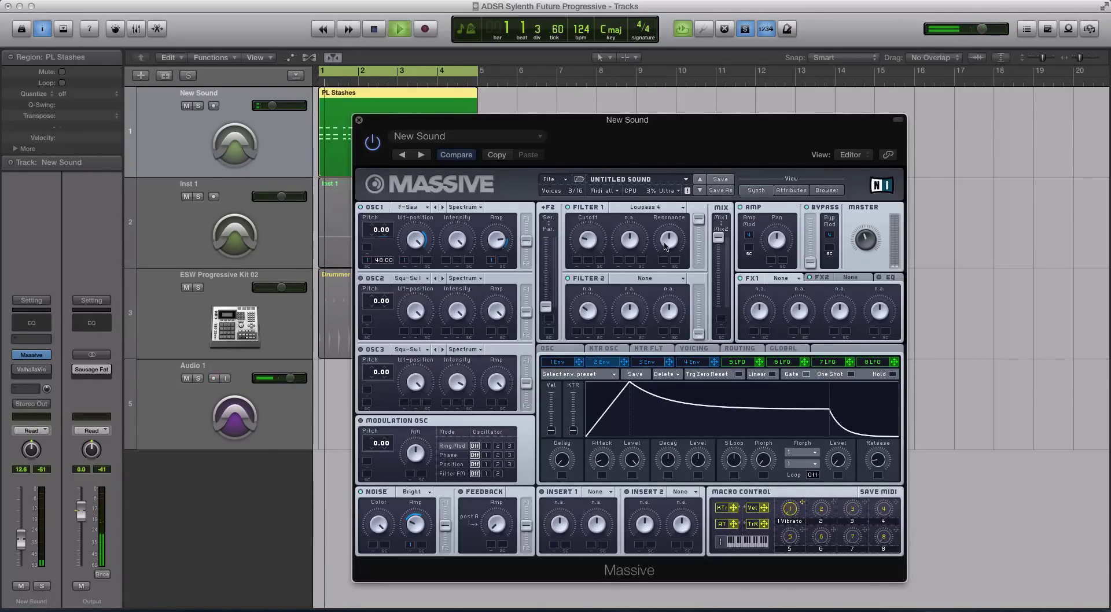
left_click_drag(624, 361, 576, 260)
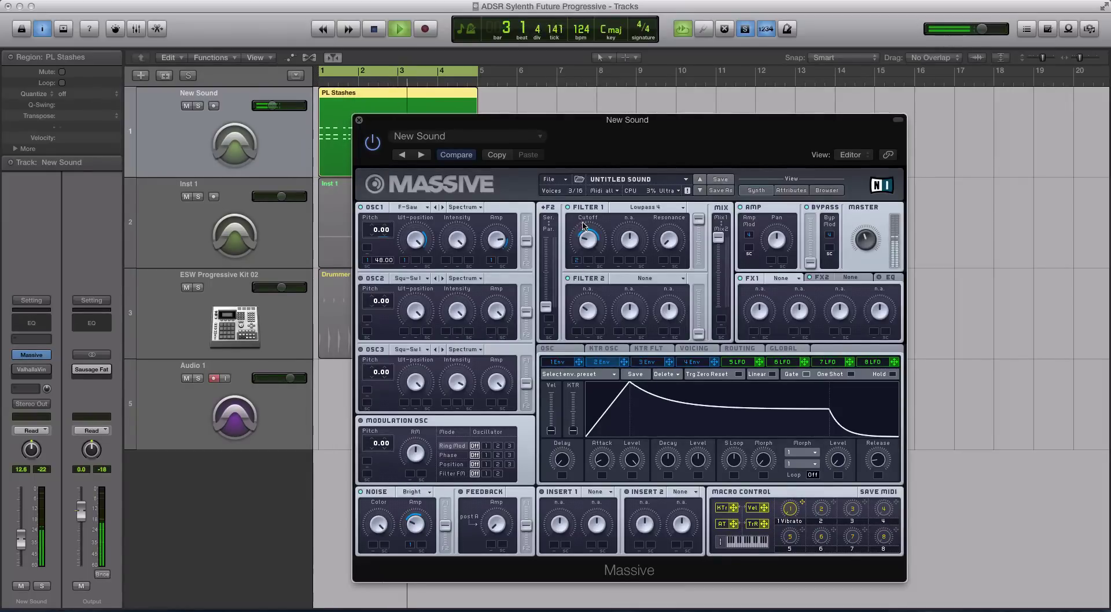
key("space")
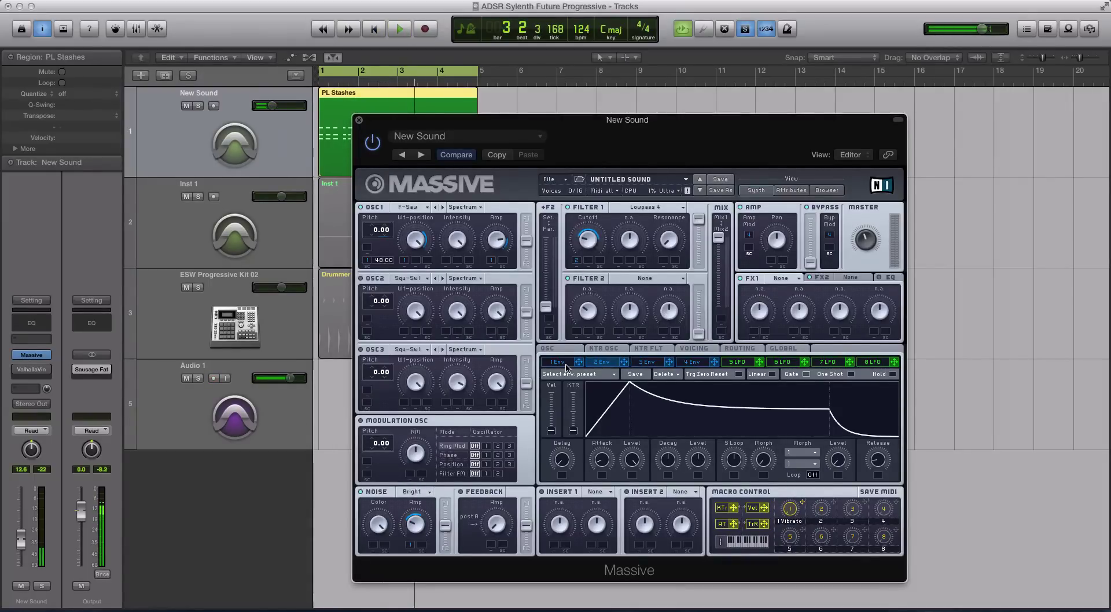
Compare envelopes 1 and 2 and audition the filtered sound
left_click(566, 366)
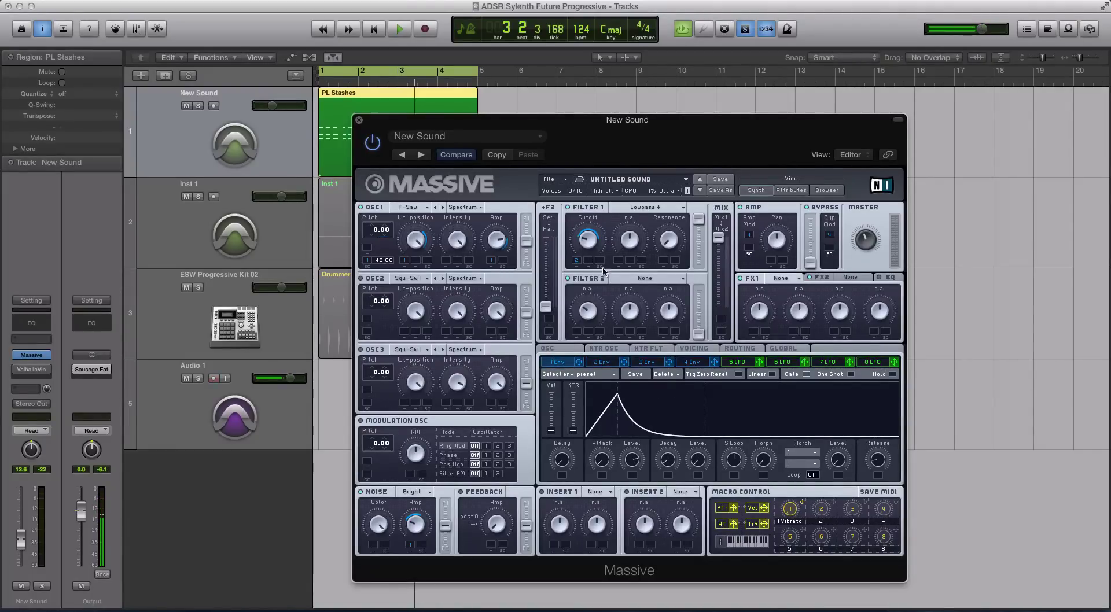
left_click(601, 362)
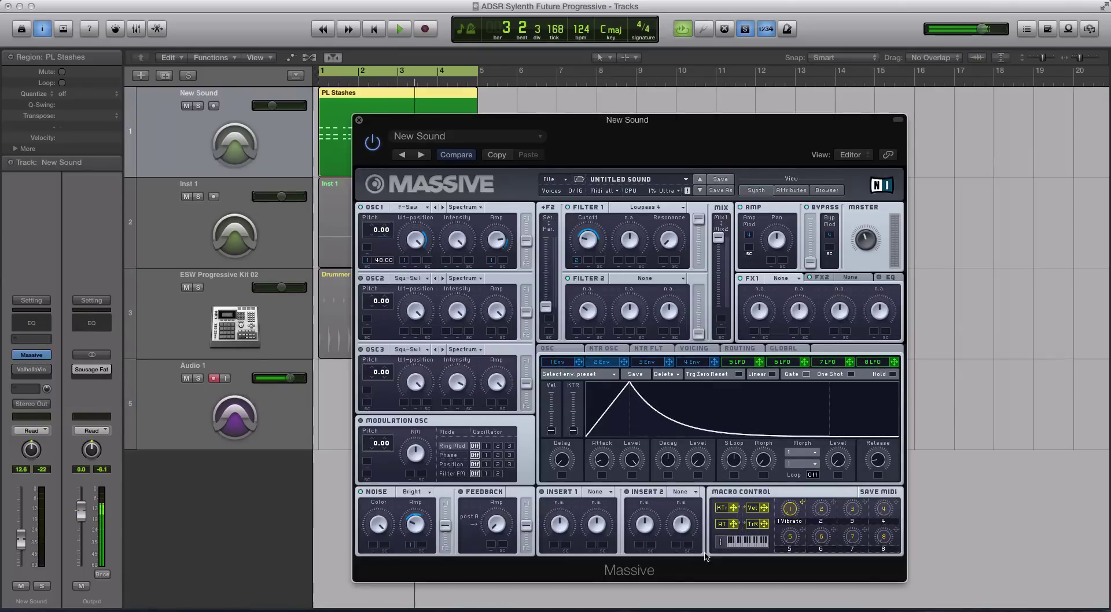
left_click(554, 353)
left_click(566, 363)
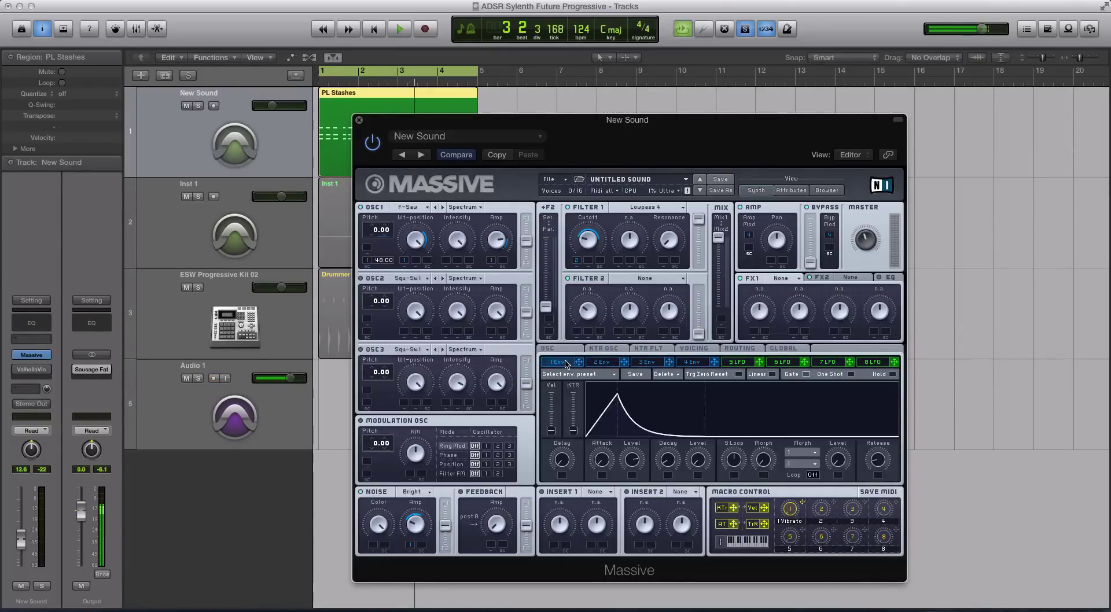
left_click(602, 361)
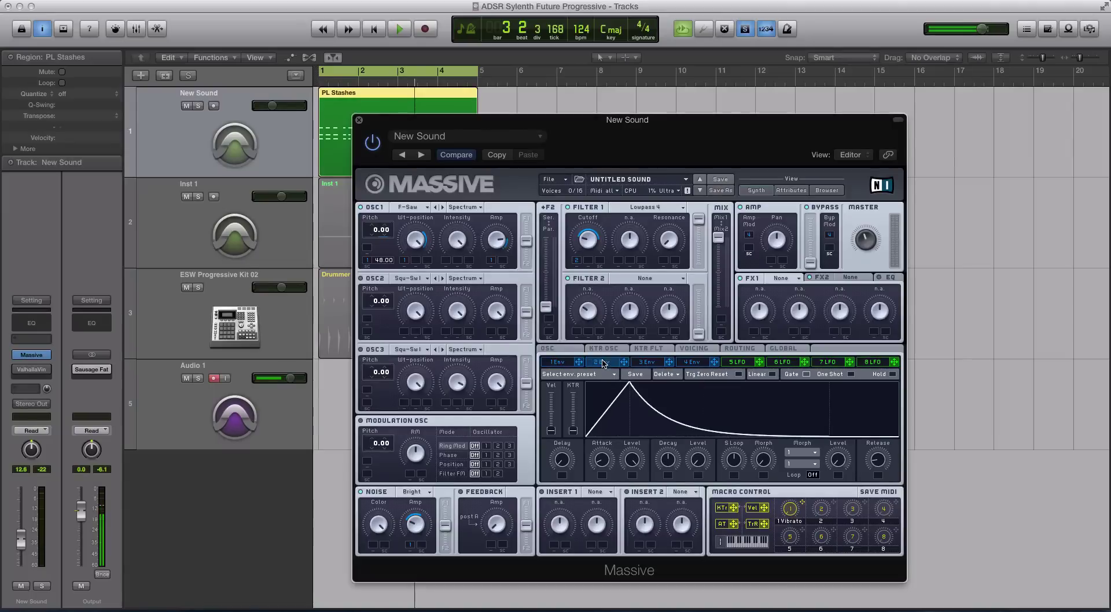
key("space")
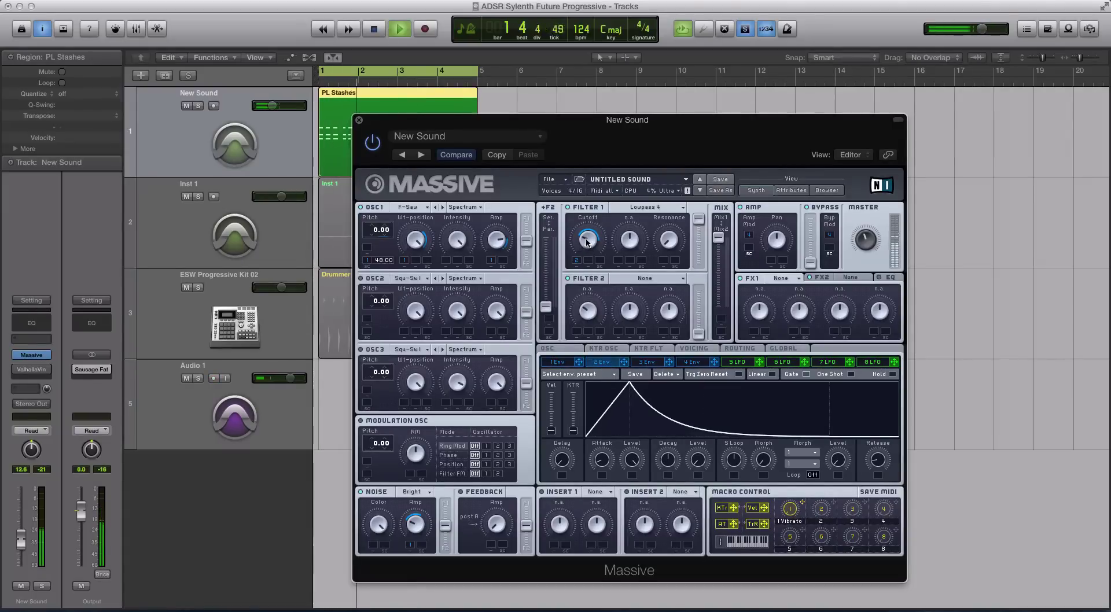
key("space")
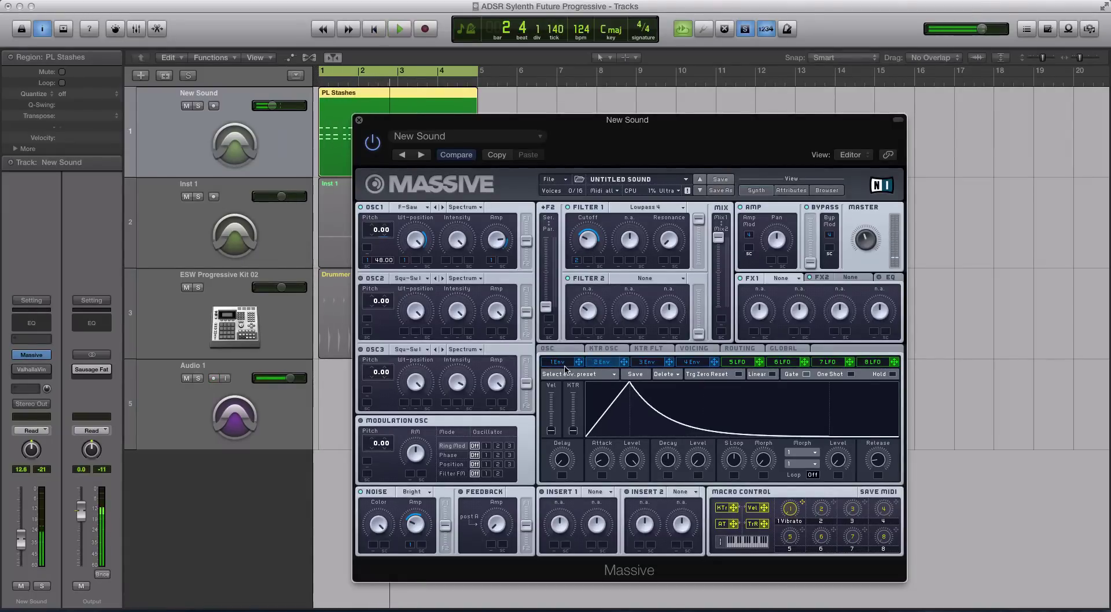
Lengthen envelope 2's release while the part plays
left_click(557, 362)
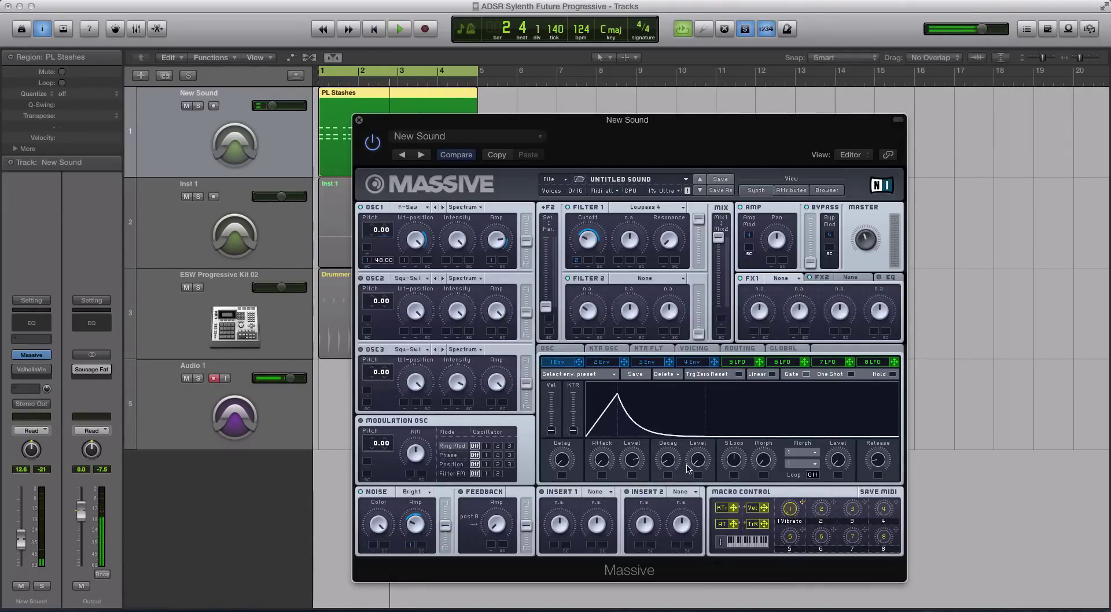
left_click(602, 361)
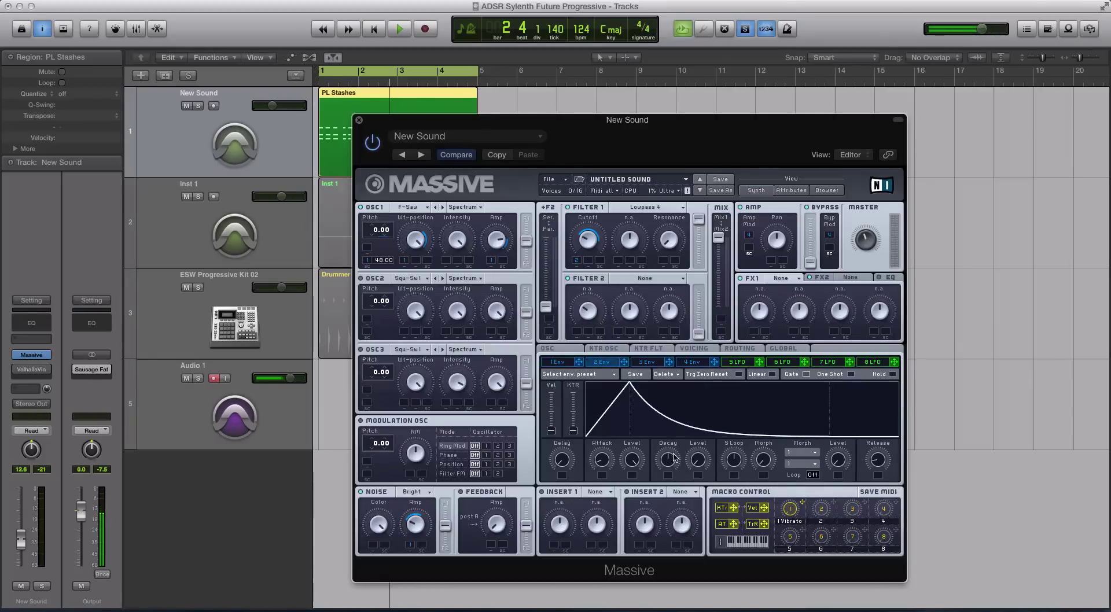
key("space")
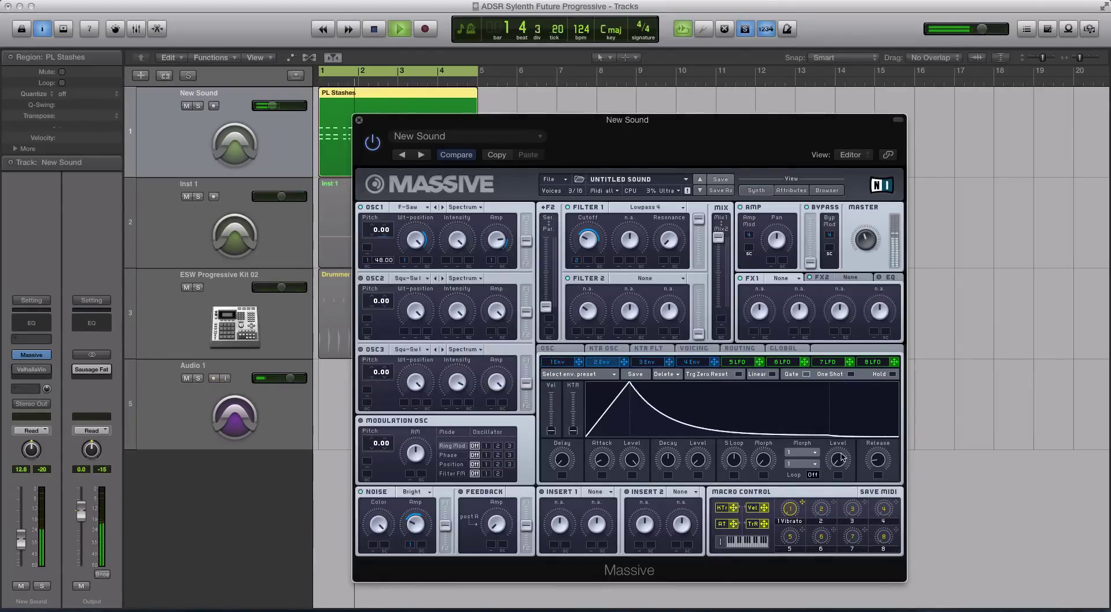
left_click_drag(877, 460, 887, 444)
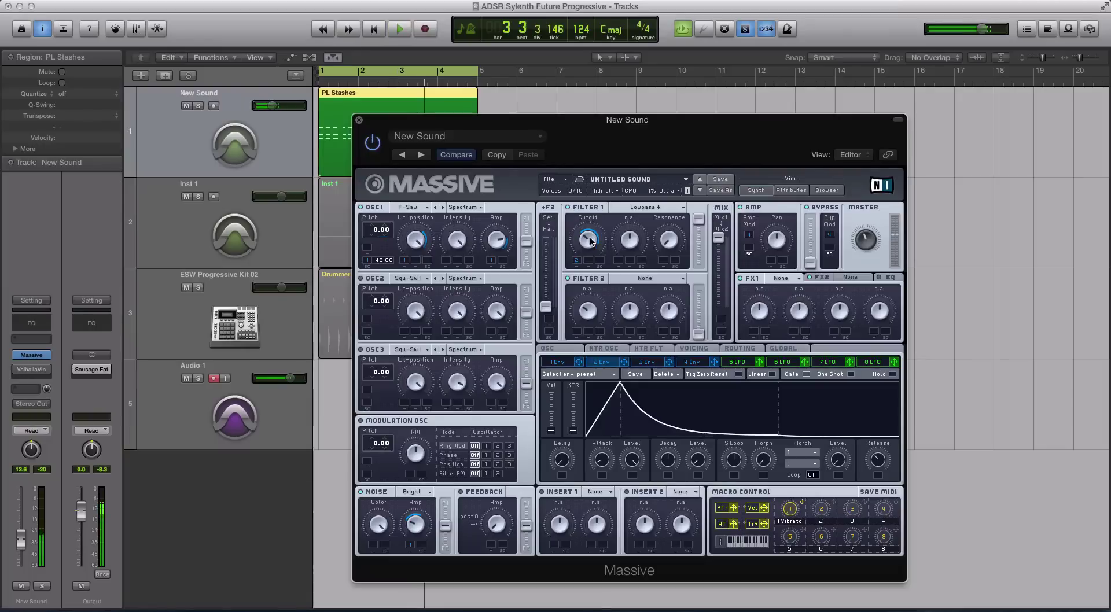
Route envelope 2 to the filter resonance, audition it, then display envelope 2's pluck curve
key("space")
key("space")
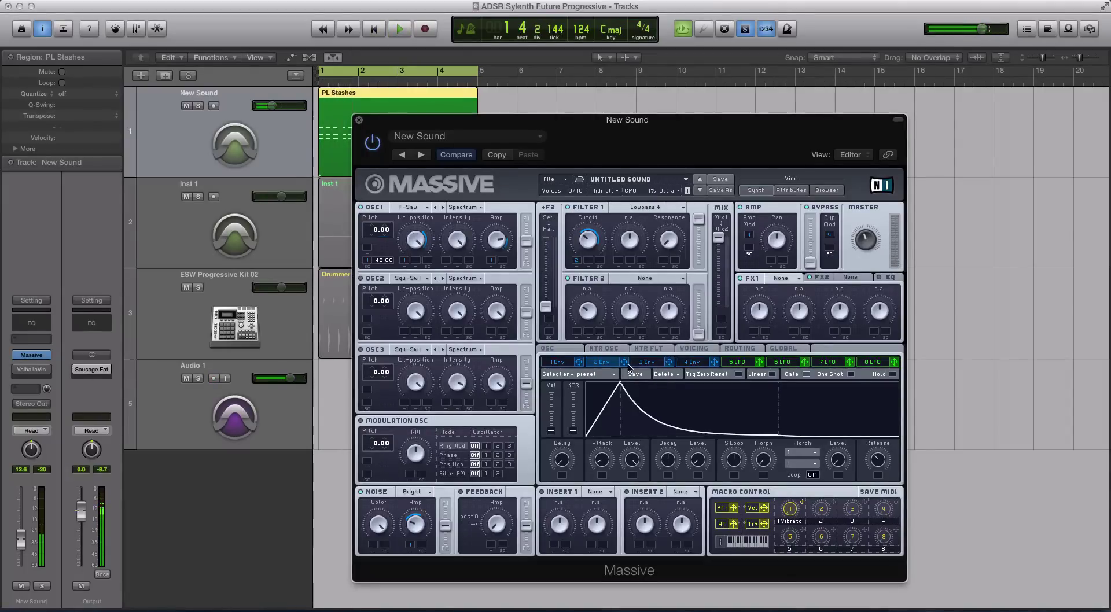
left_click_drag(628, 368, 664, 261)
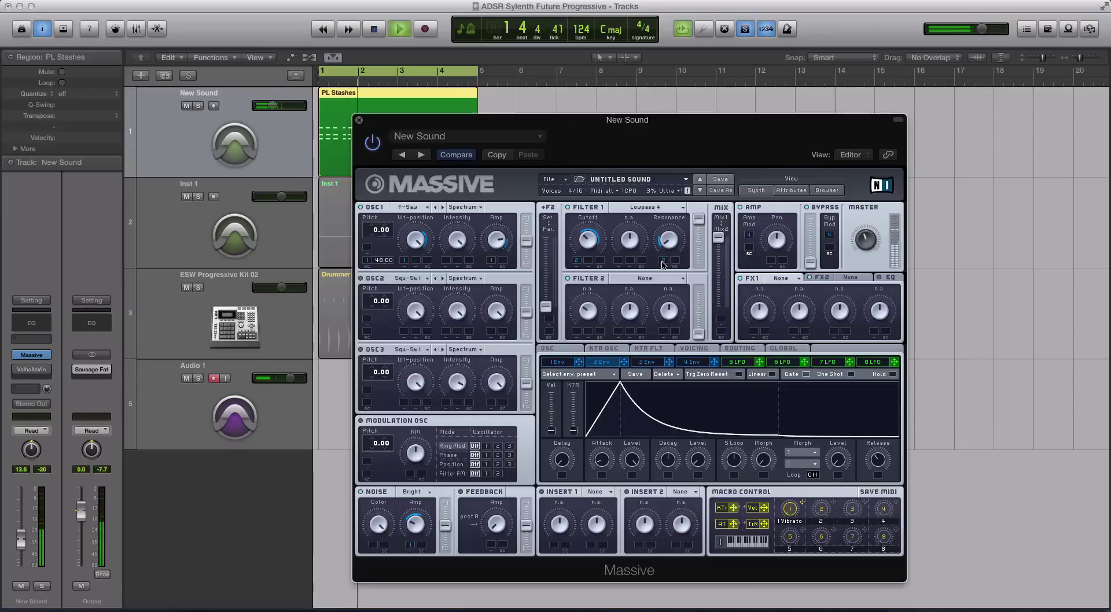
key("space")
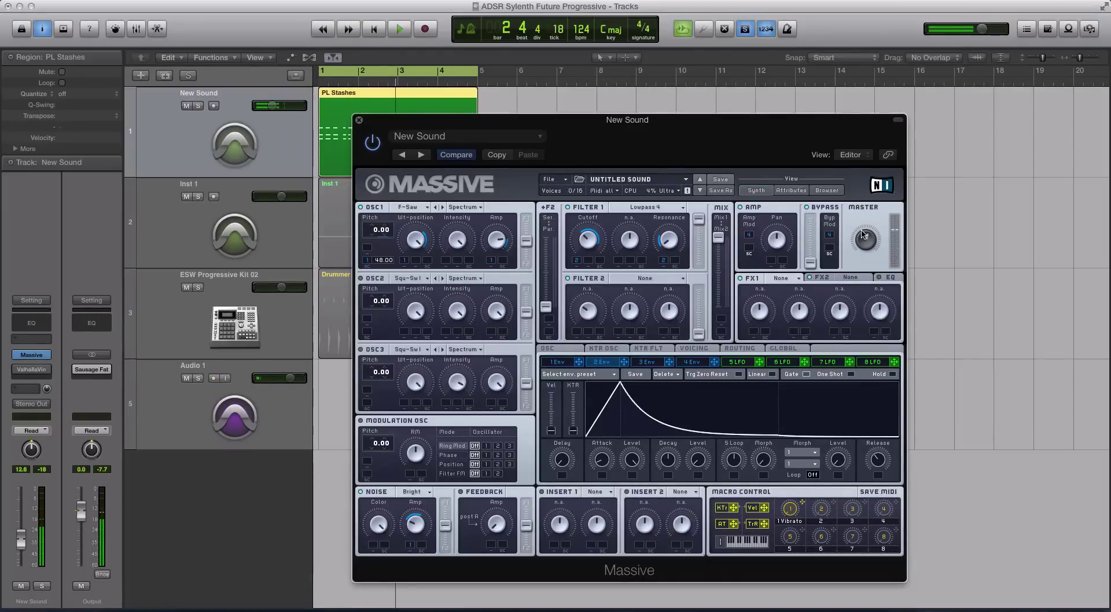
left_click(559, 366)
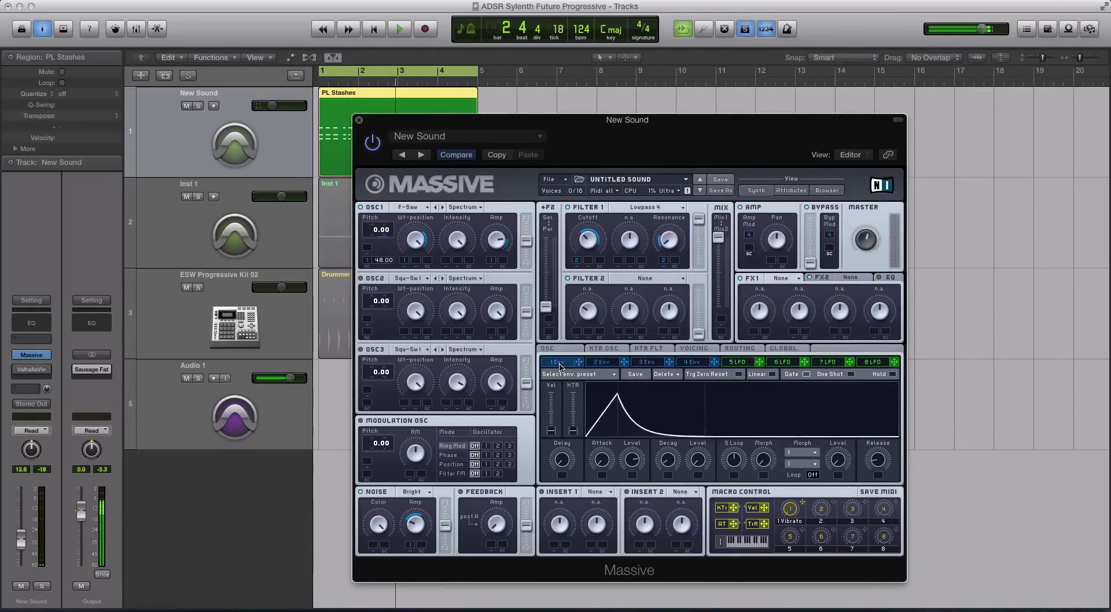
left_click(591, 365)
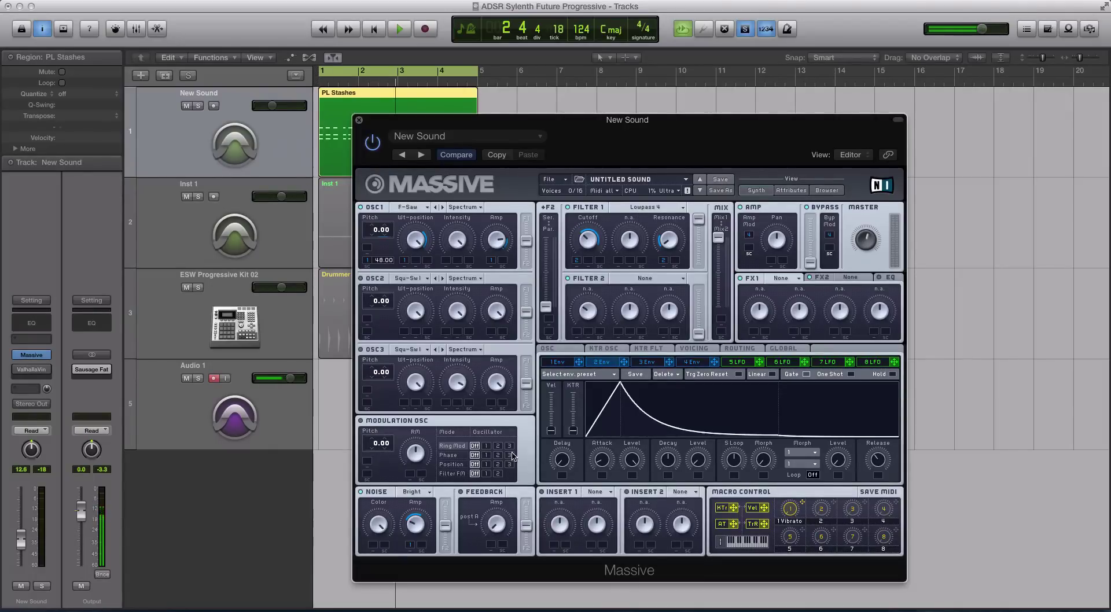
With envelope 3 selected, set Insert 1 to Sample & Hold and audition the patch
left_click(645, 363)
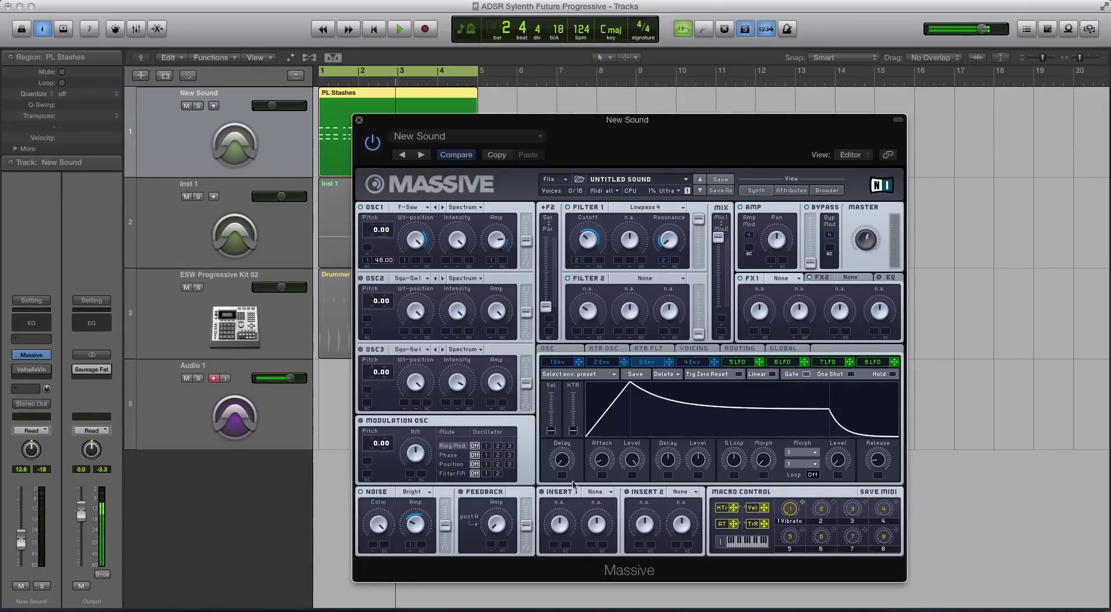
left_click(586, 491)
left_click(549, 497)
left_click(594, 493)
left_click(598, 514)
key("space")
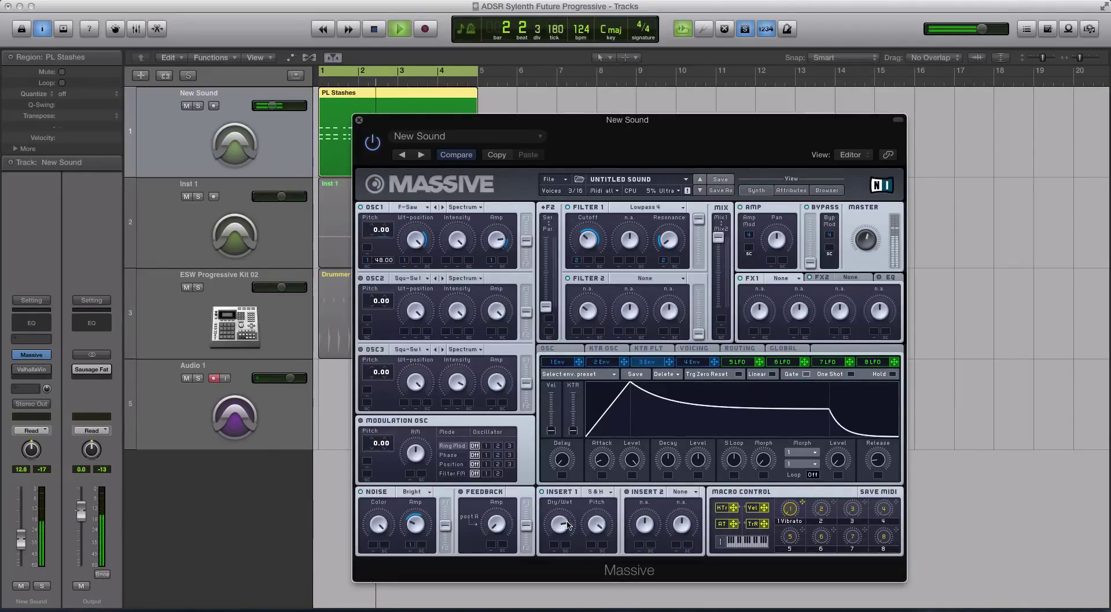
key("space")
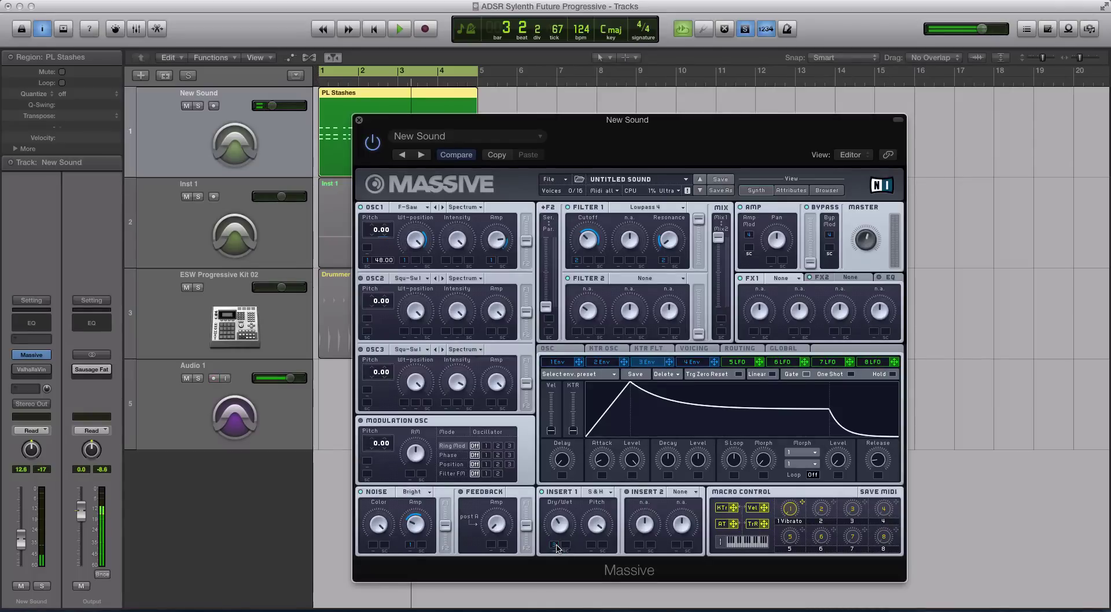
Route envelope 3 to the Sample & Hold Dry/Wet, lengthen its decay and lower its sustain
left_click_drag(557, 548, 555, 545)
left_click_drag(557, 529, 553, 502)
left_click_drag(678, 457, 681, 474)
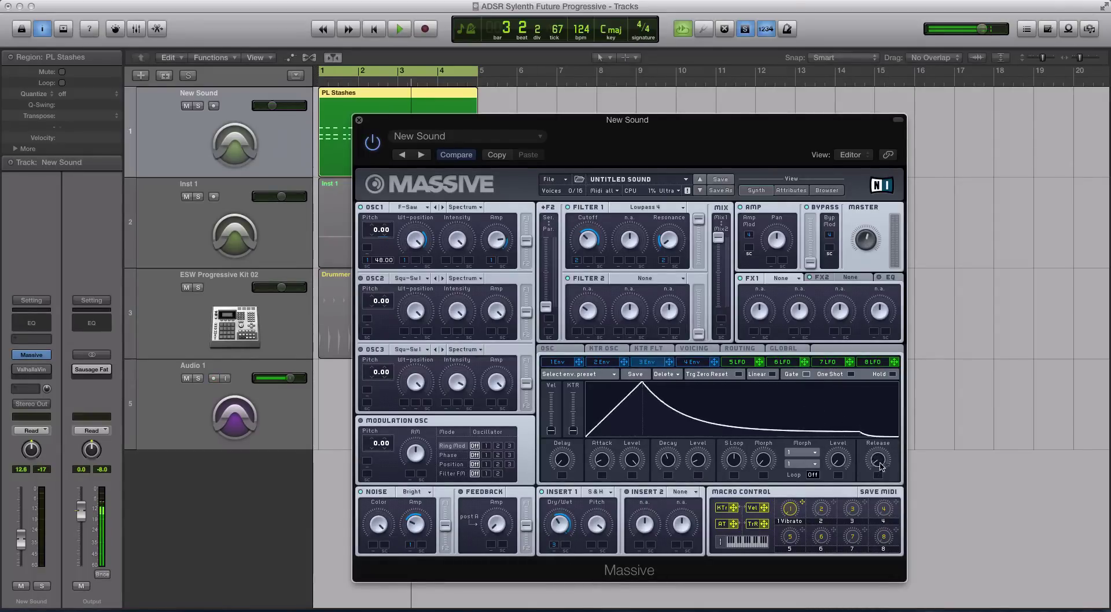
key("space")
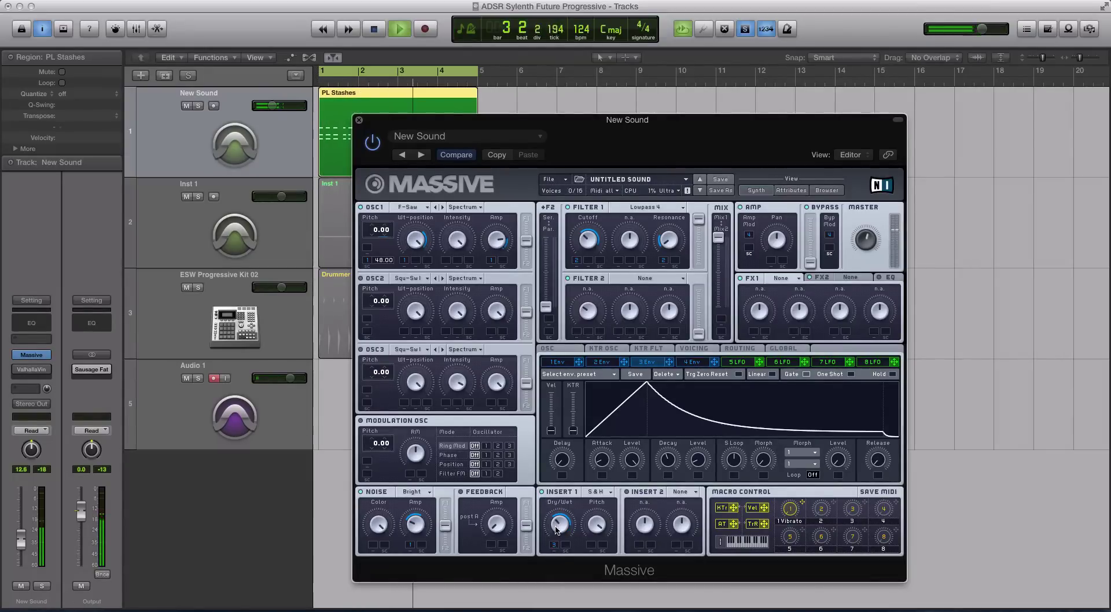
key("space")
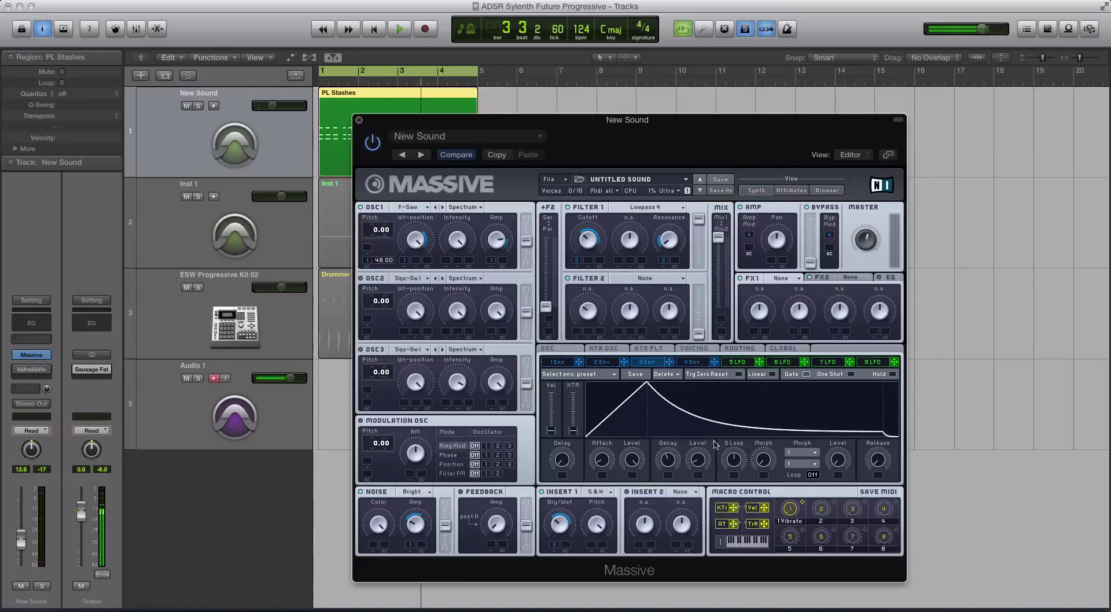
left_click_drag(703, 466, 703, 480)
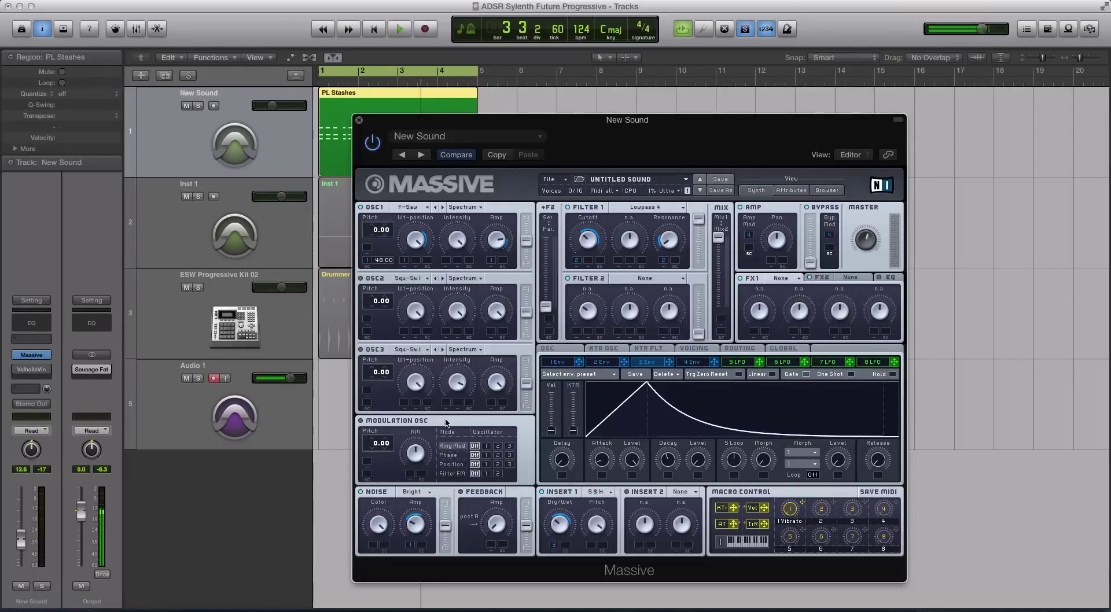
left_click(683, 349)
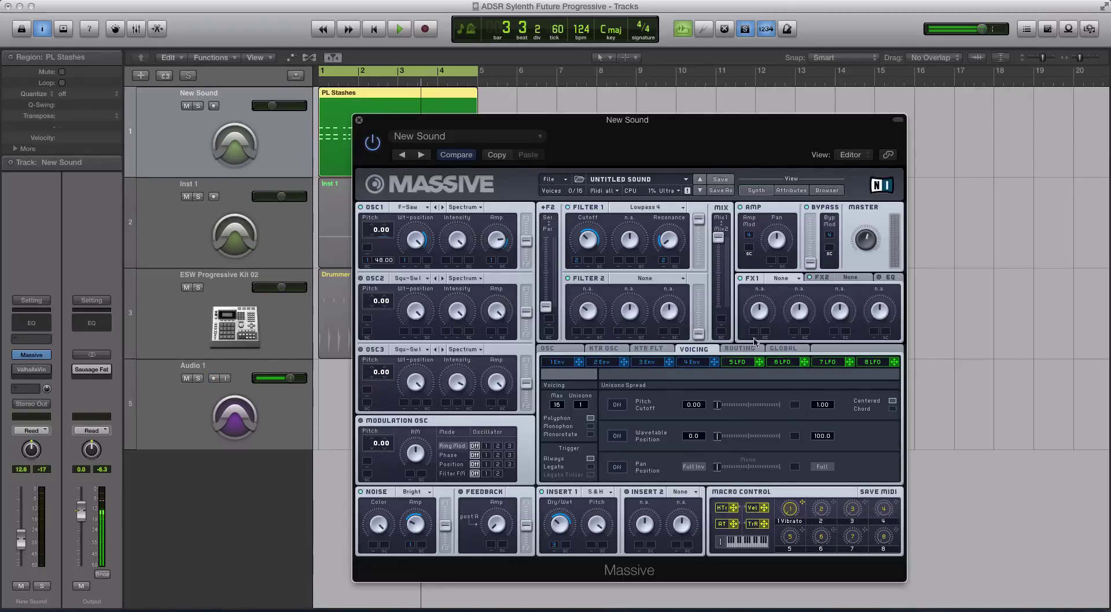
Add Reverb as the first master effect and audition it
left_click(786, 278)
left_click(787, 290)
key("b")
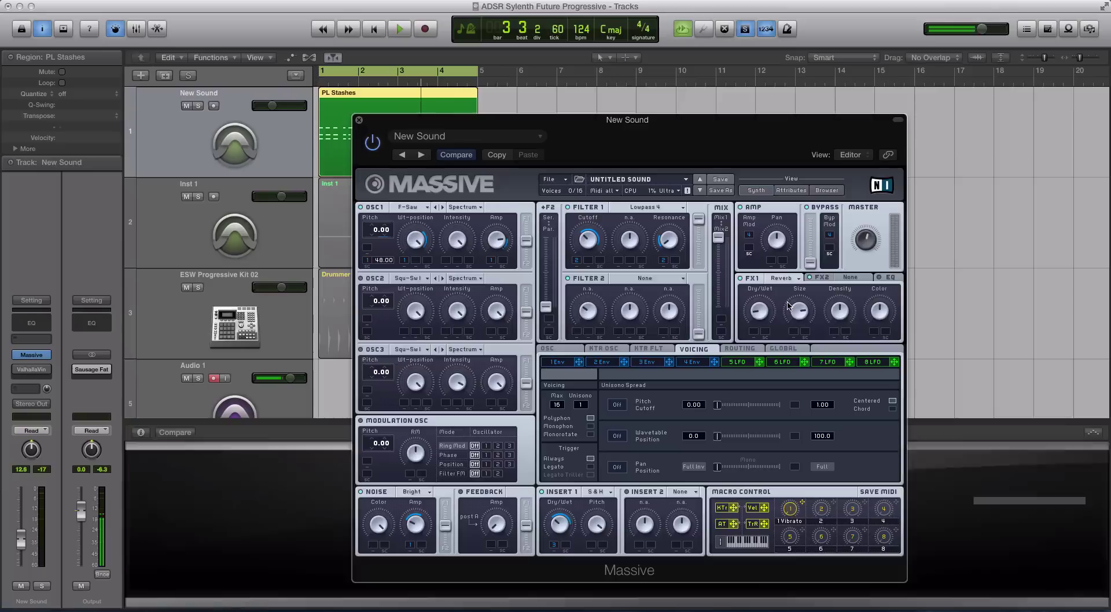
key("space")
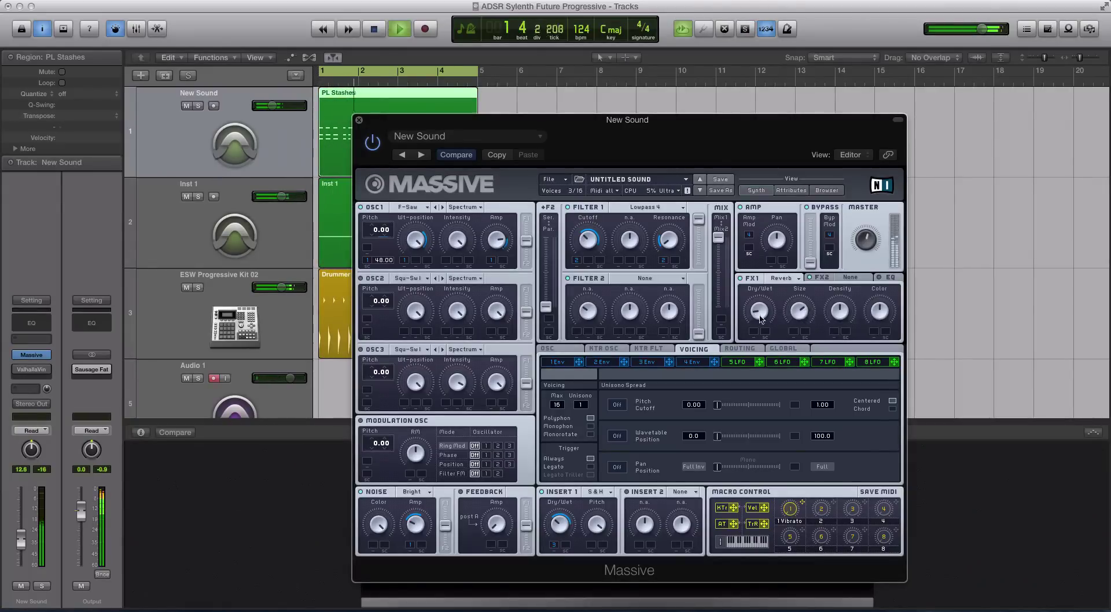
Add Delay Synced as the second effect with the left delay time at 1/4
left_click(850, 277)
left_click(873, 370)
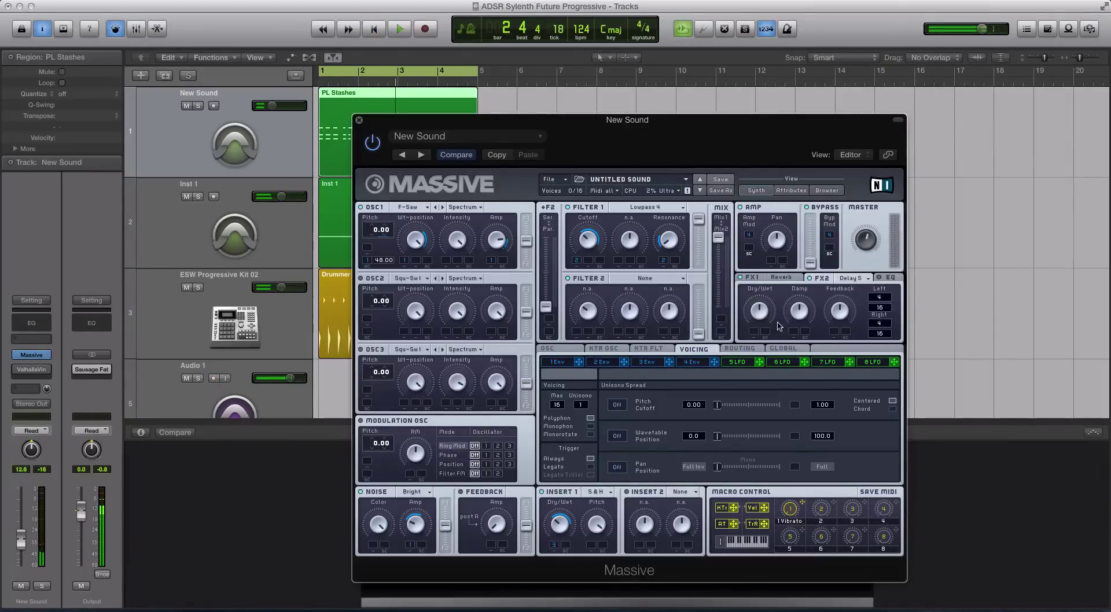
key("space")
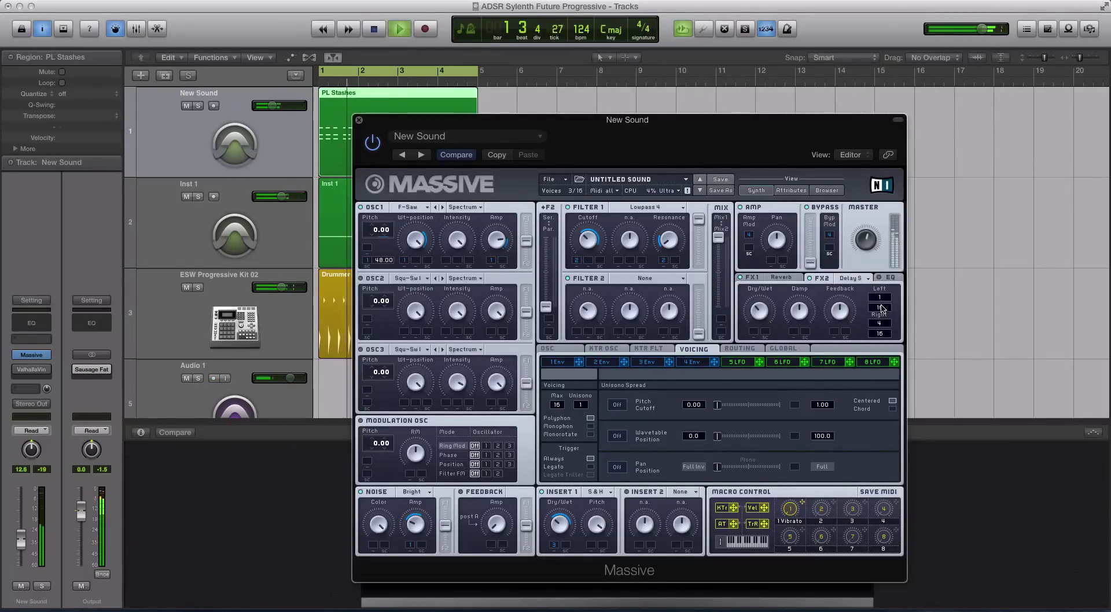
left_click_drag(882, 305, 888, 340)
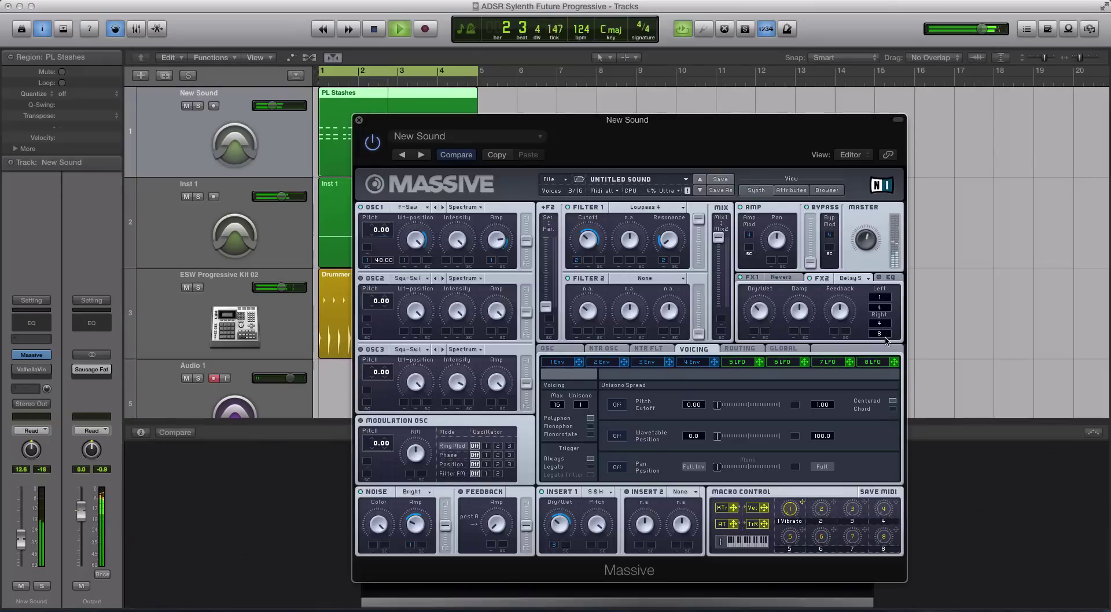
key("space")
left_click(559, 351)
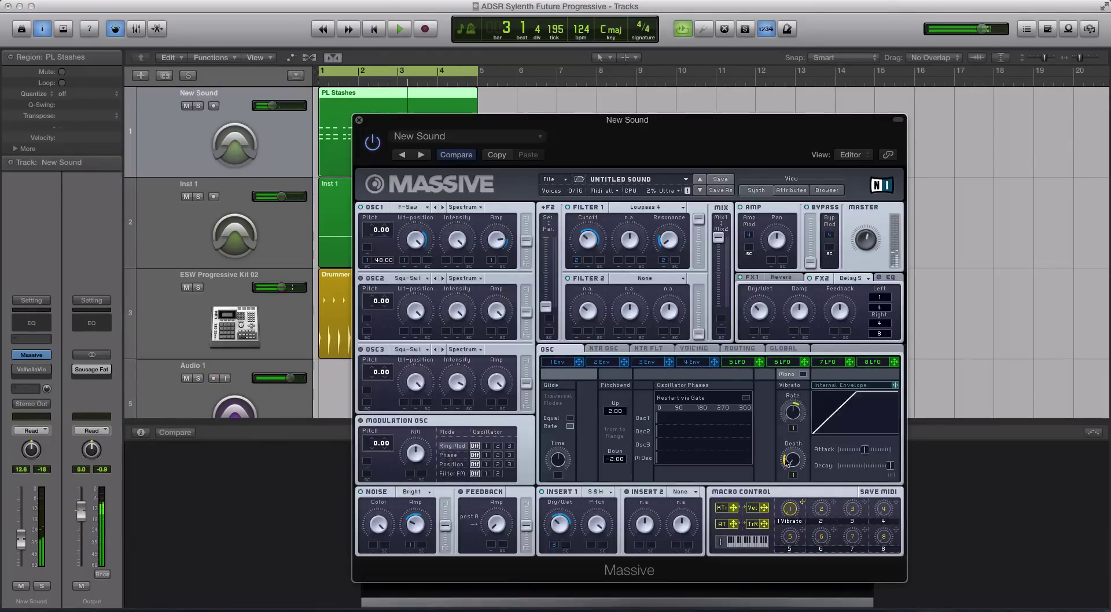
key("space")
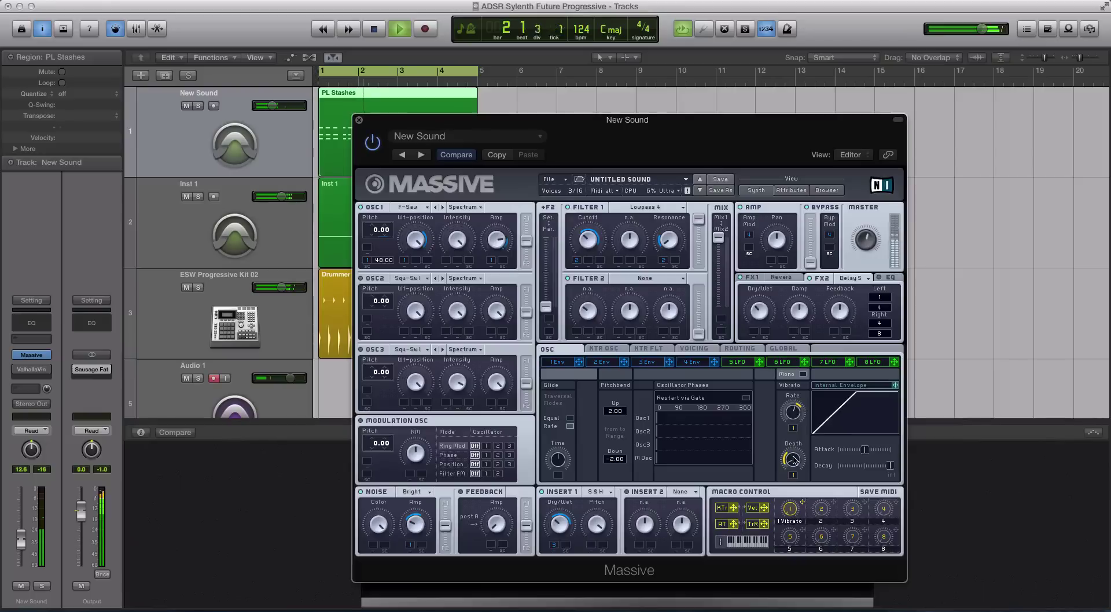
Lower oscillator 1's pitch to -12.00 and bring envelope 2's settings back into view
left_click_drag(382, 241, 374, 248)
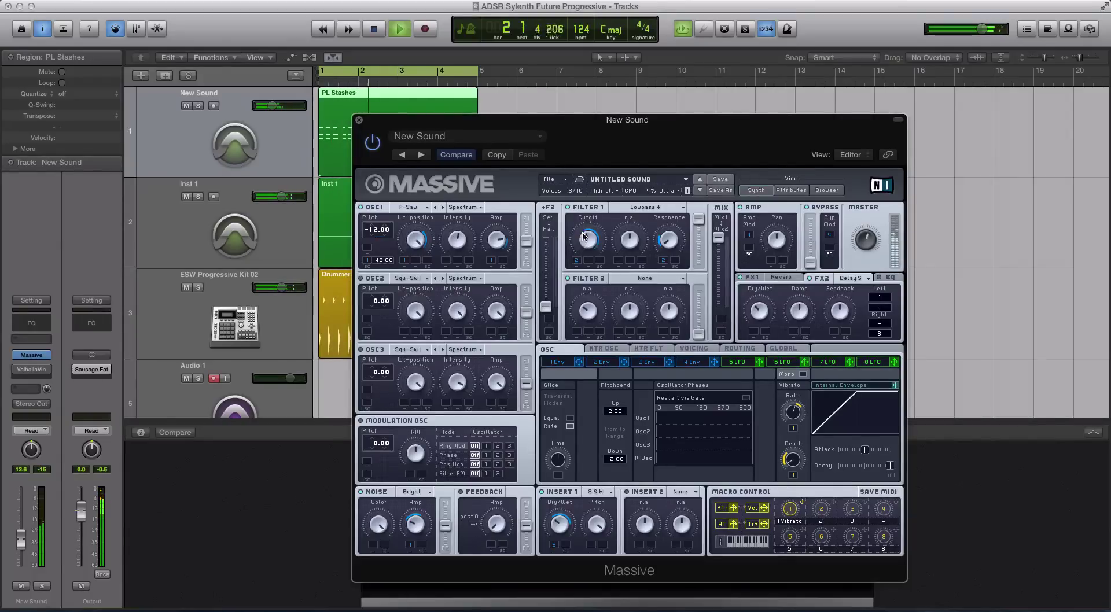
left_click(599, 363)
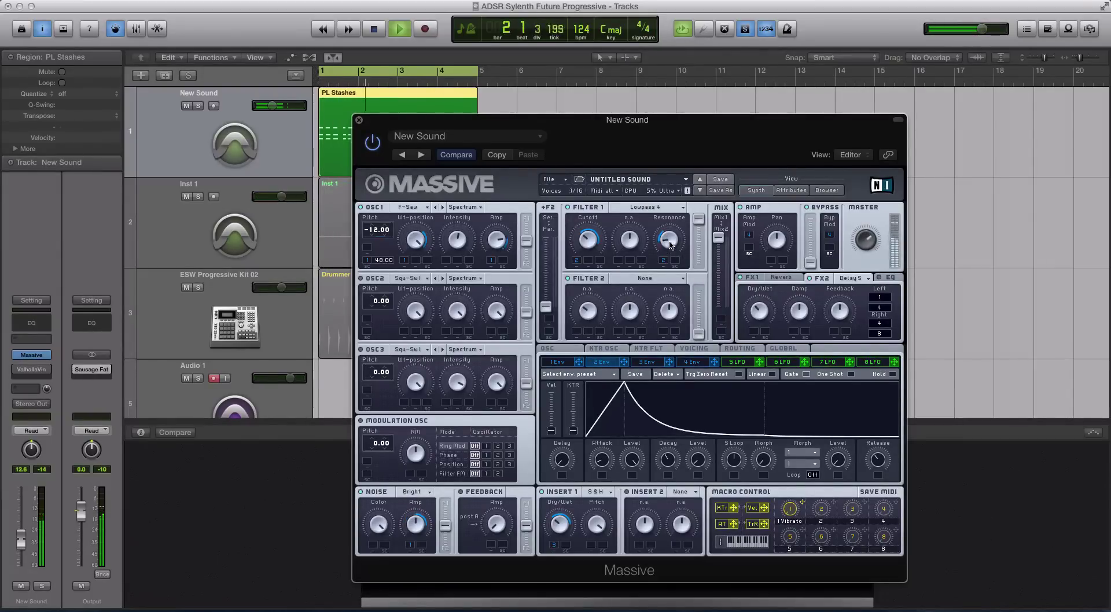
In Voicing, turn on and widen unison pan spread and switch on pitch-cutoff spread
left_click(693, 350)
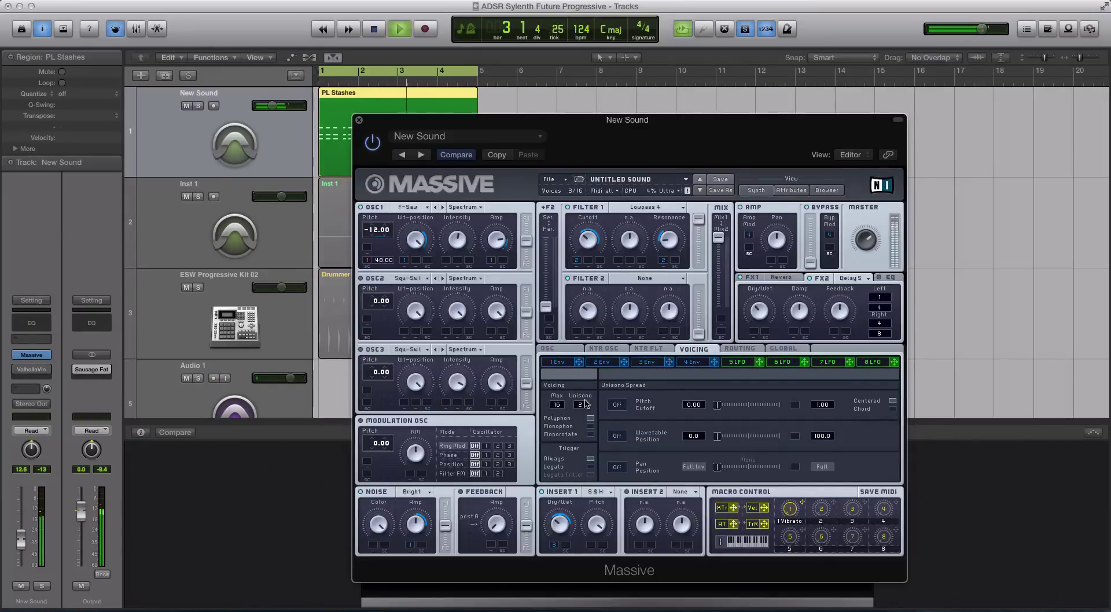
left_click(617, 467)
left_click_drag(708, 469, 726, 468)
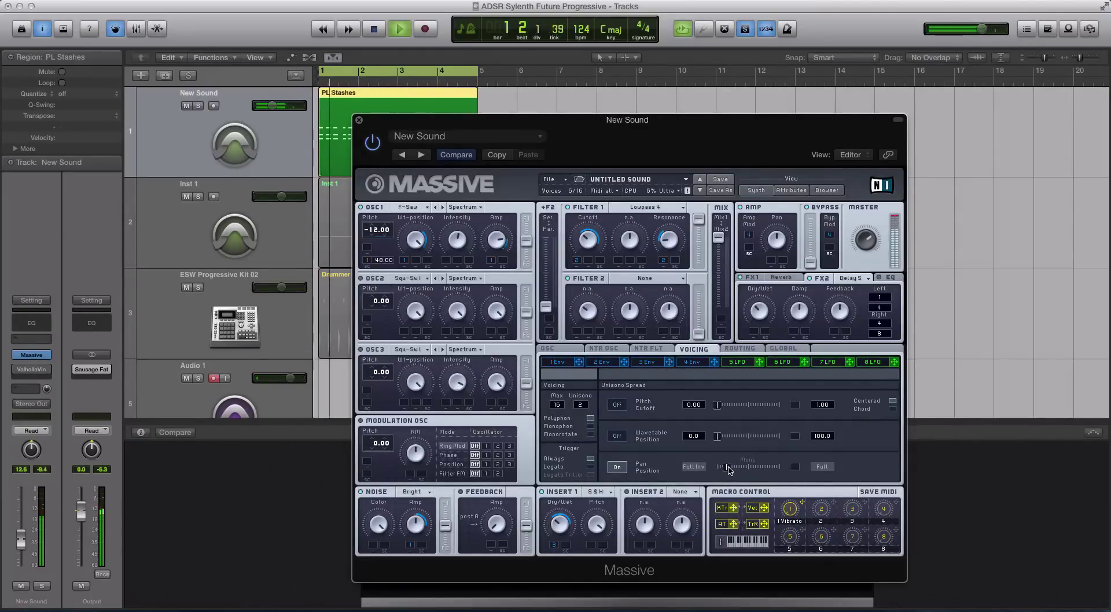
left_click(617, 405)
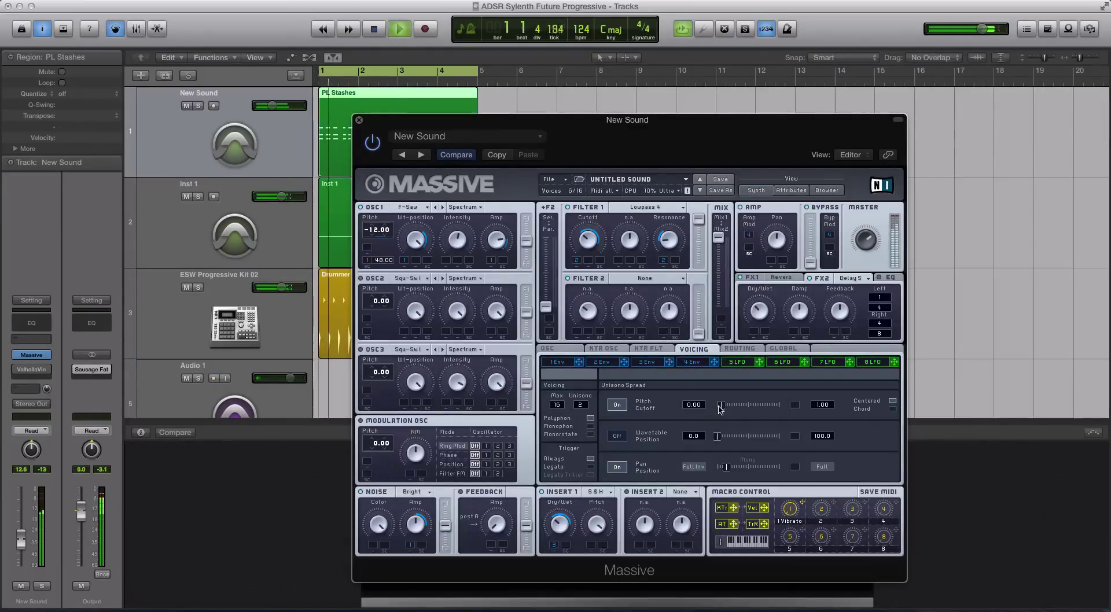
Set oscillator 1's intensity mode to Bend + and raise the New Sound track to -9.6 dB
left_click(277, 111)
left_click(427, 240)
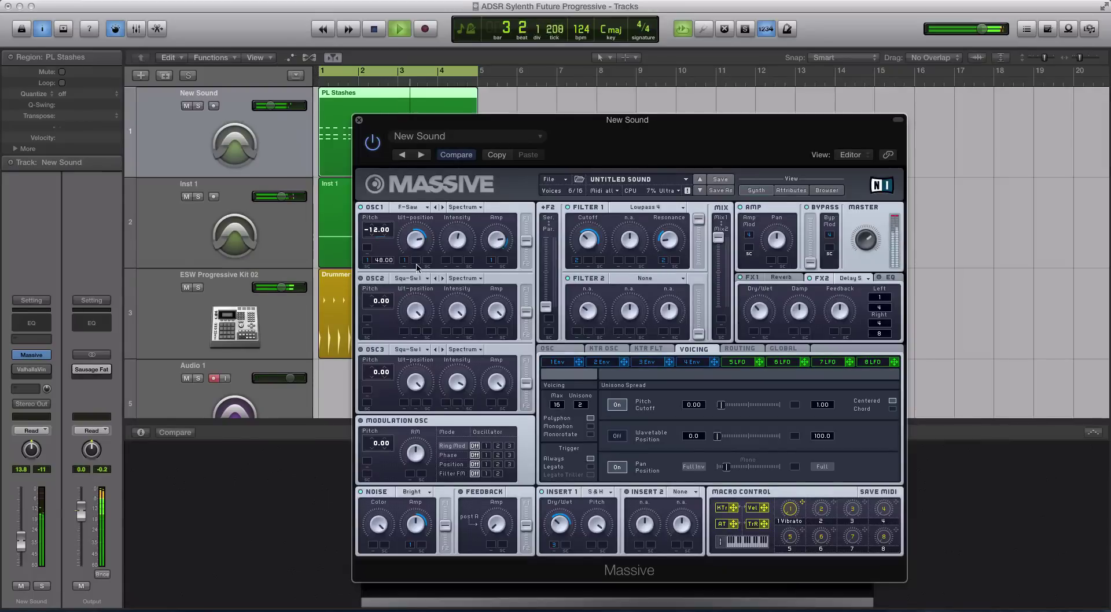
left_click(443, 206)
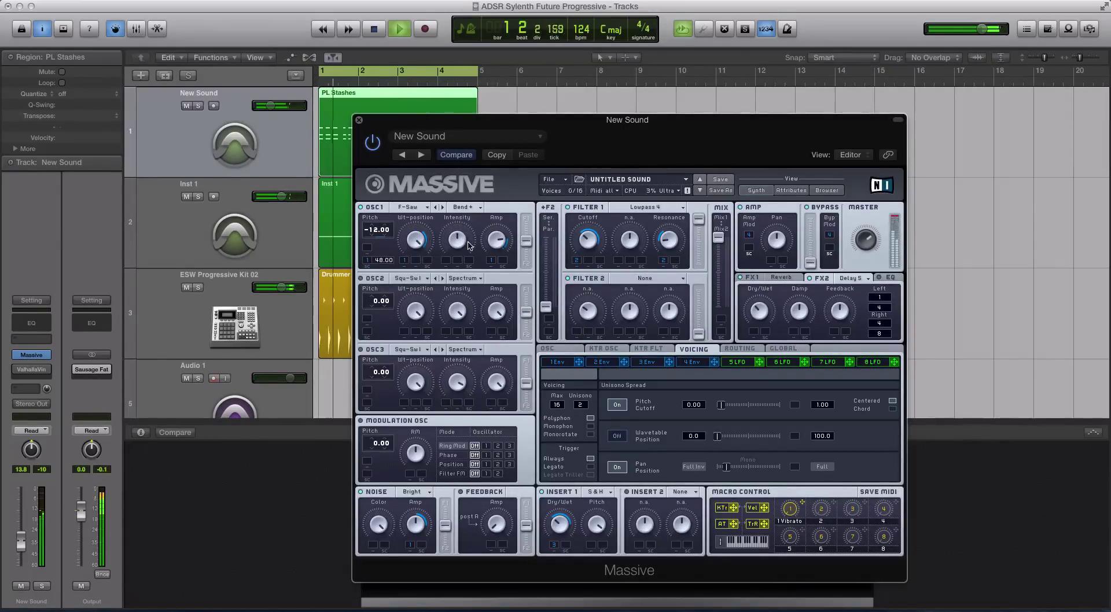
left_click_drag(288, 106, 292, 110)
key("space")
left_click(878, 279)
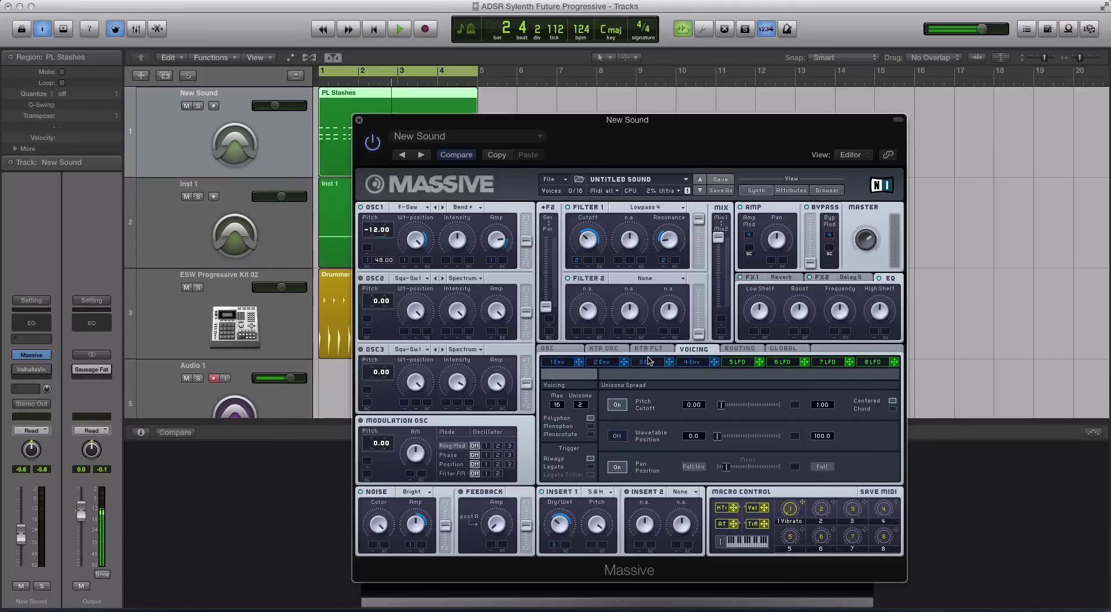
Compare envelopes 1 through 4, ending on envelope 3
left_click(570, 364)
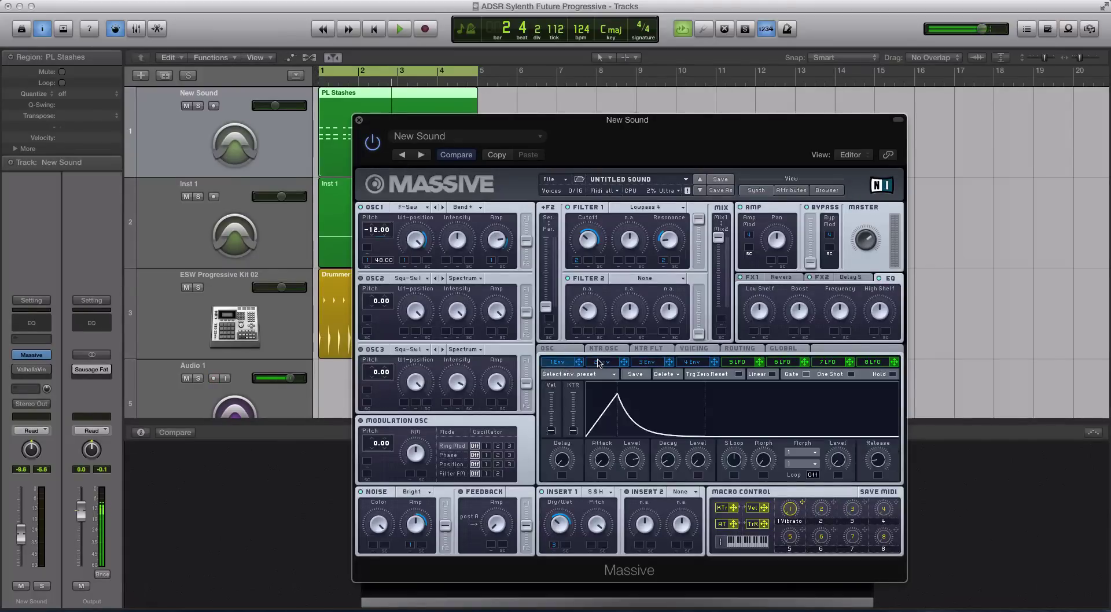
left_click(602, 362)
left_click(646, 362)
left_click(694, 362)
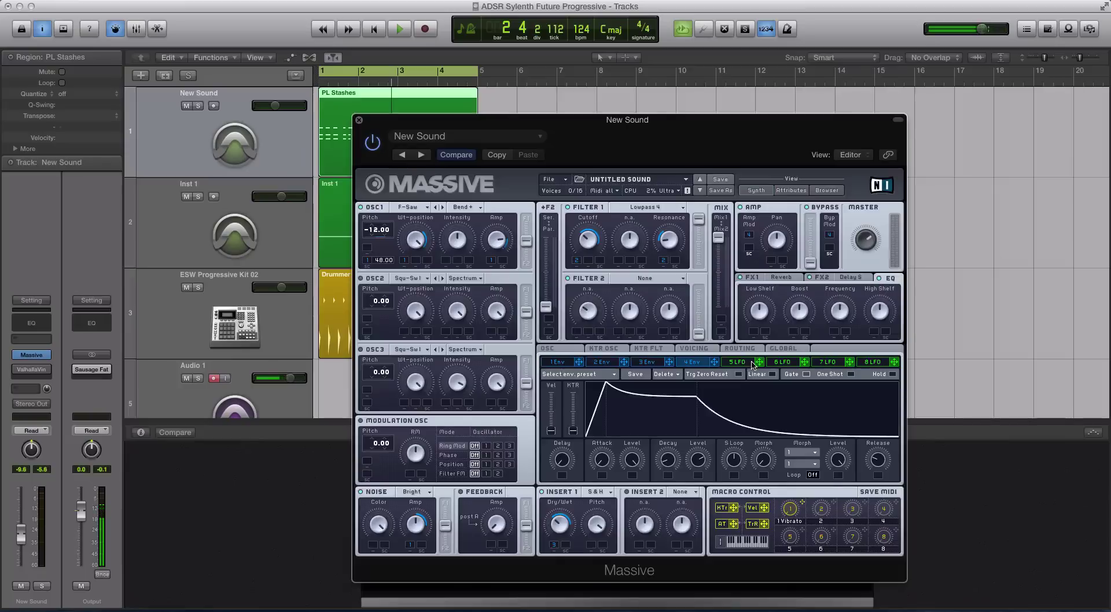
left_click(661, 365)
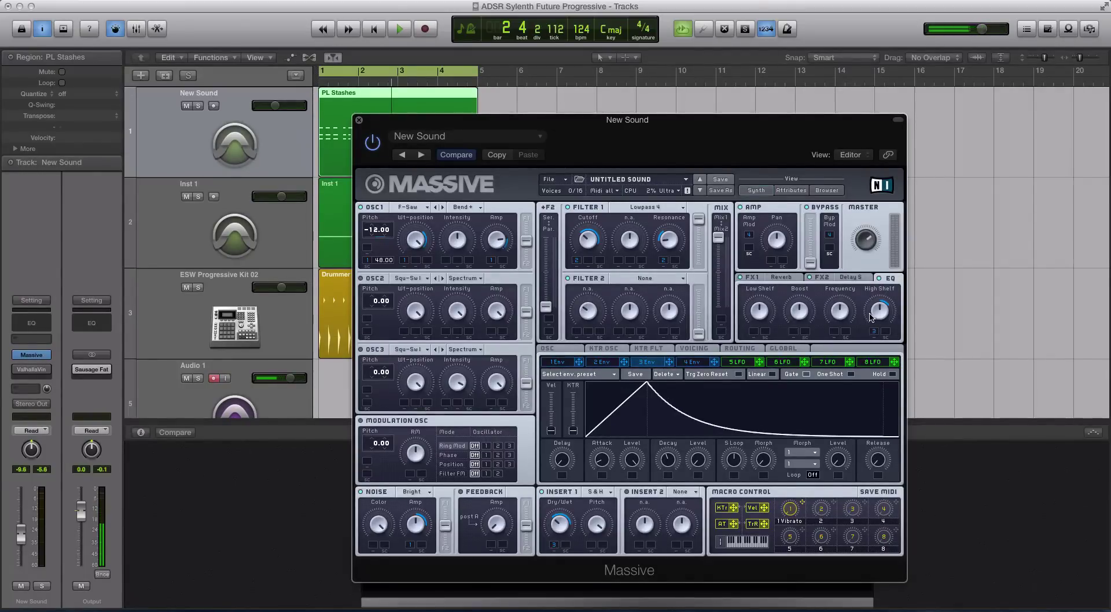
Play and solo the New Sound track, then adjust envelope 2's decay
key("space")
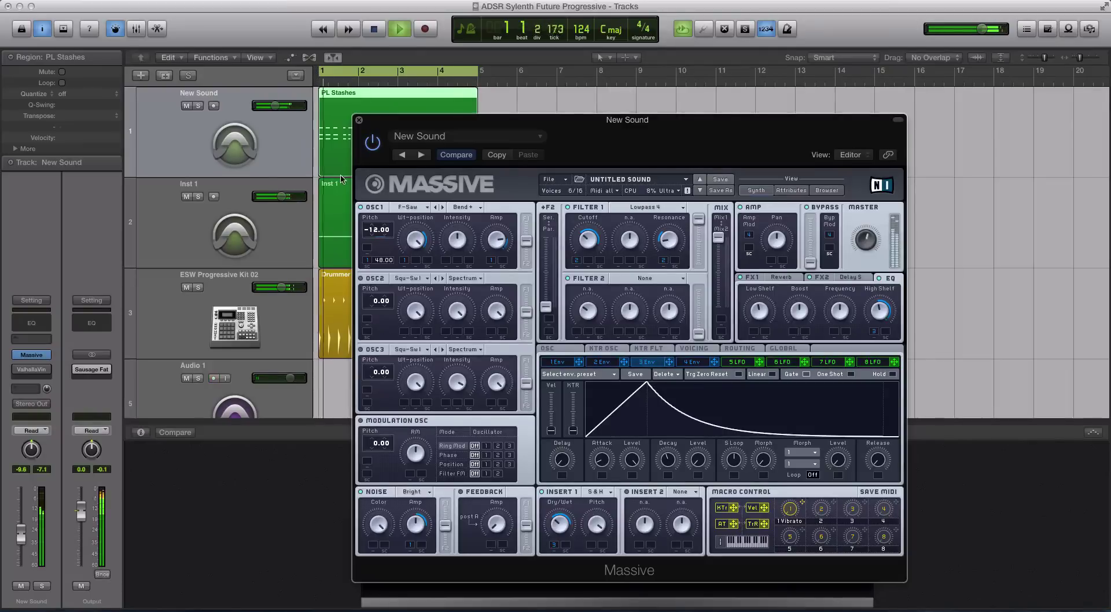
key("ctrl+s")
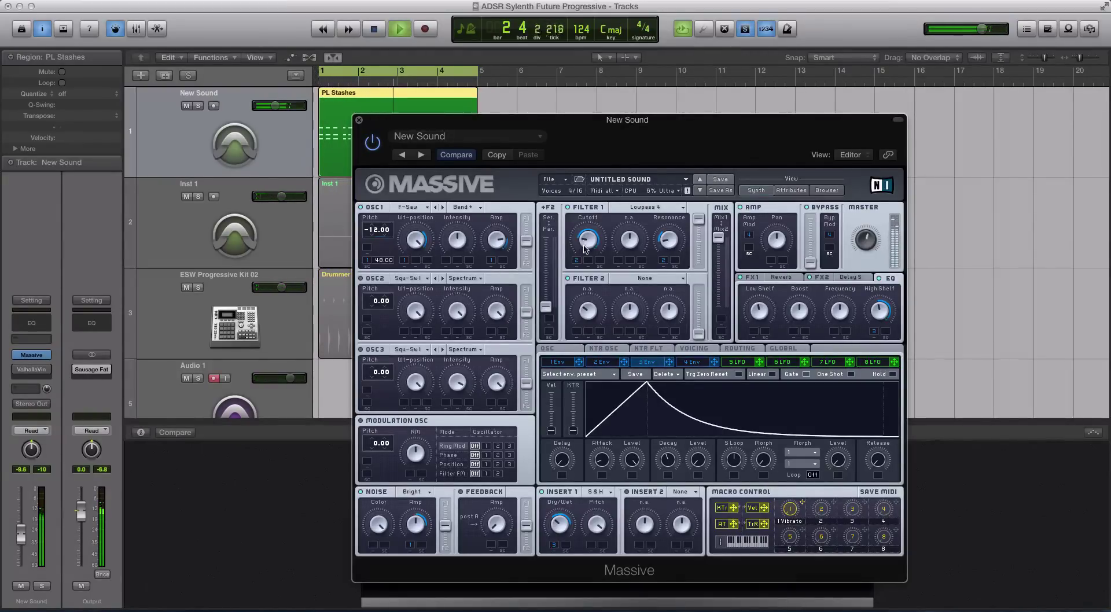
left_click(602, 362)
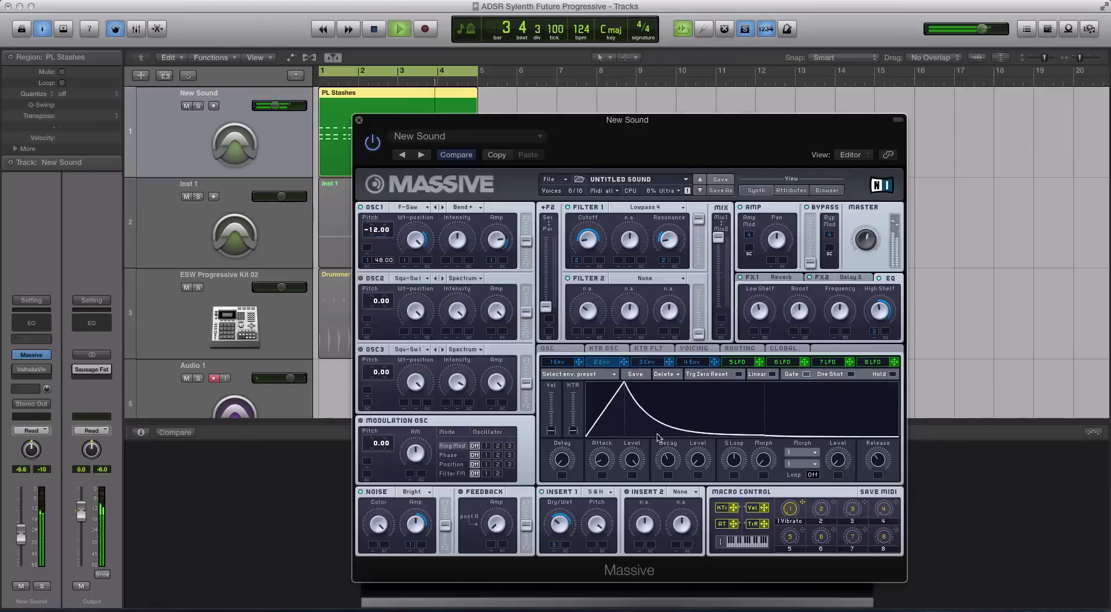
left_click_drag(666, 458, 668, 459)
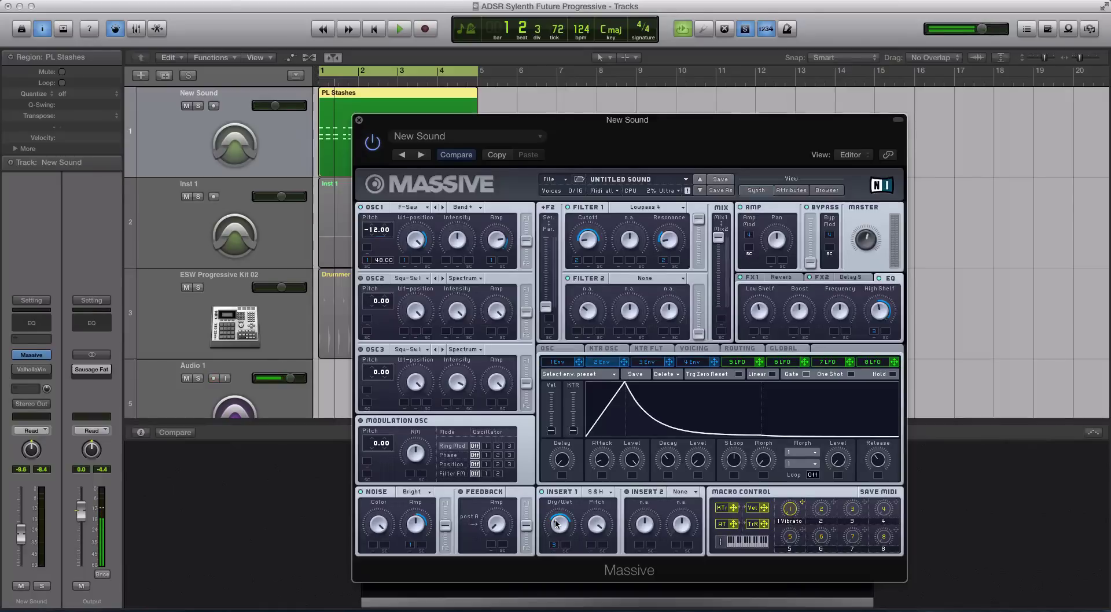
Modulate oscillator 1's pitch with LFO 5 at a depth of 0.17
left_click(730, 363)
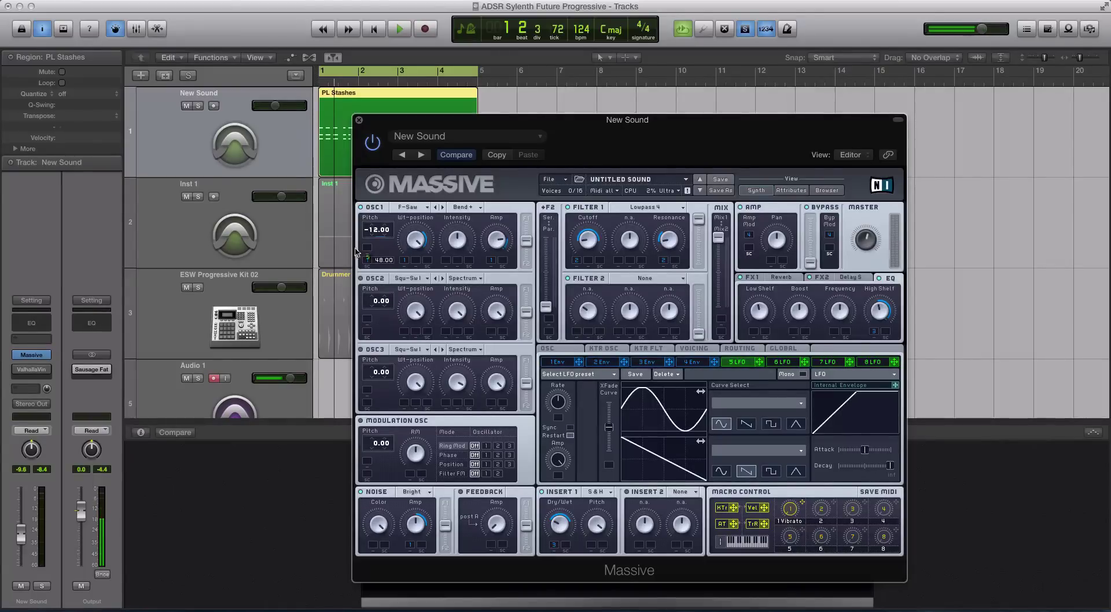
left_click_drag(367, 250, 367, 247)
key("space")
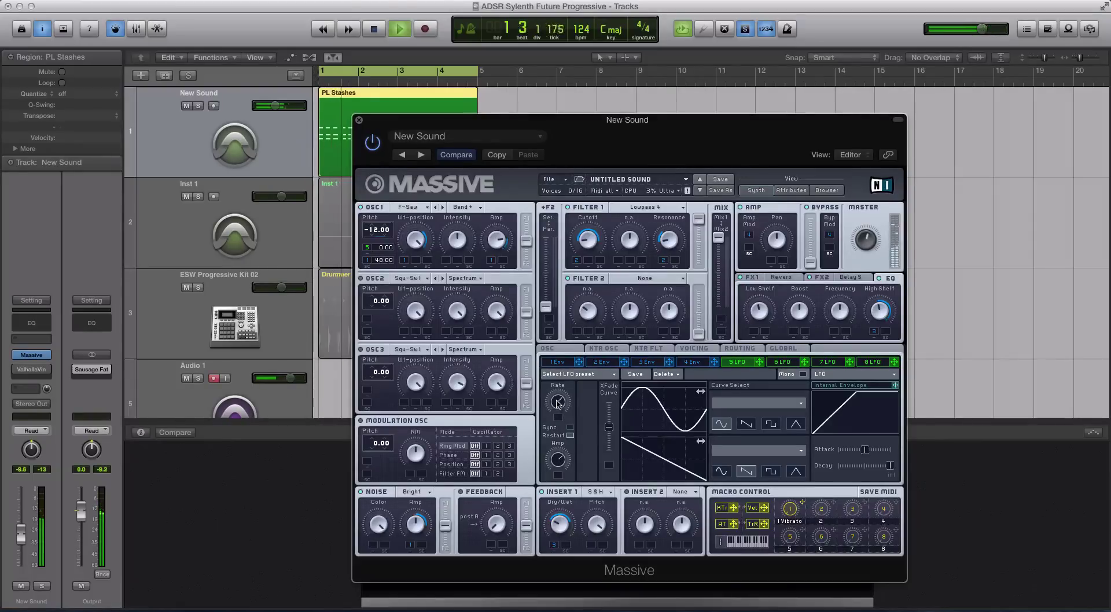
left_click_drag(392, 249, 392, 234)
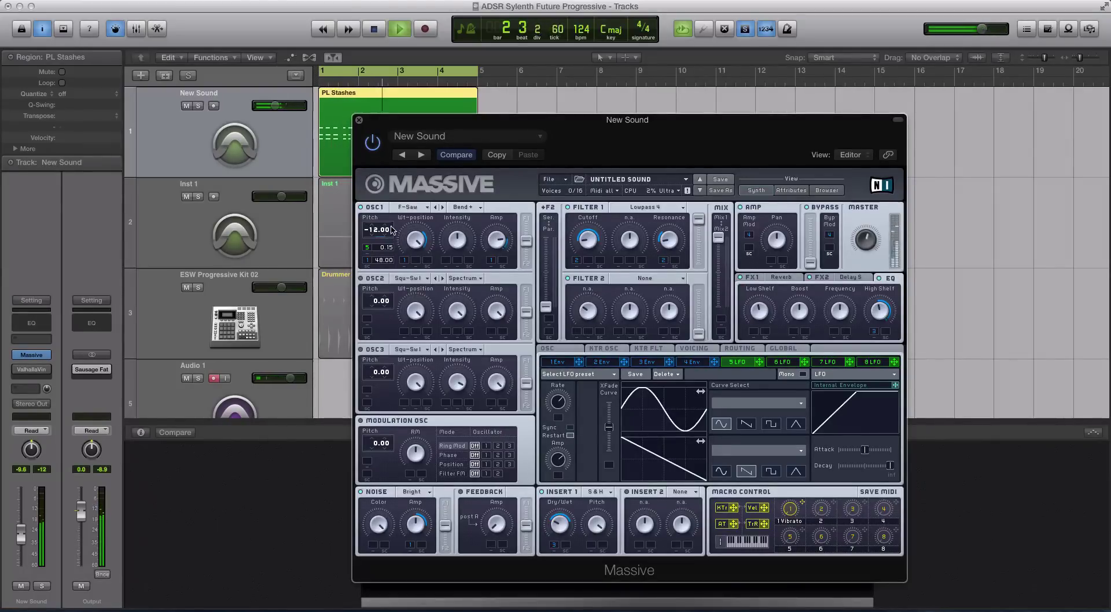
Switch the unison pitch-cutoff spread off in the Voicing settings
left_click(694, 348)
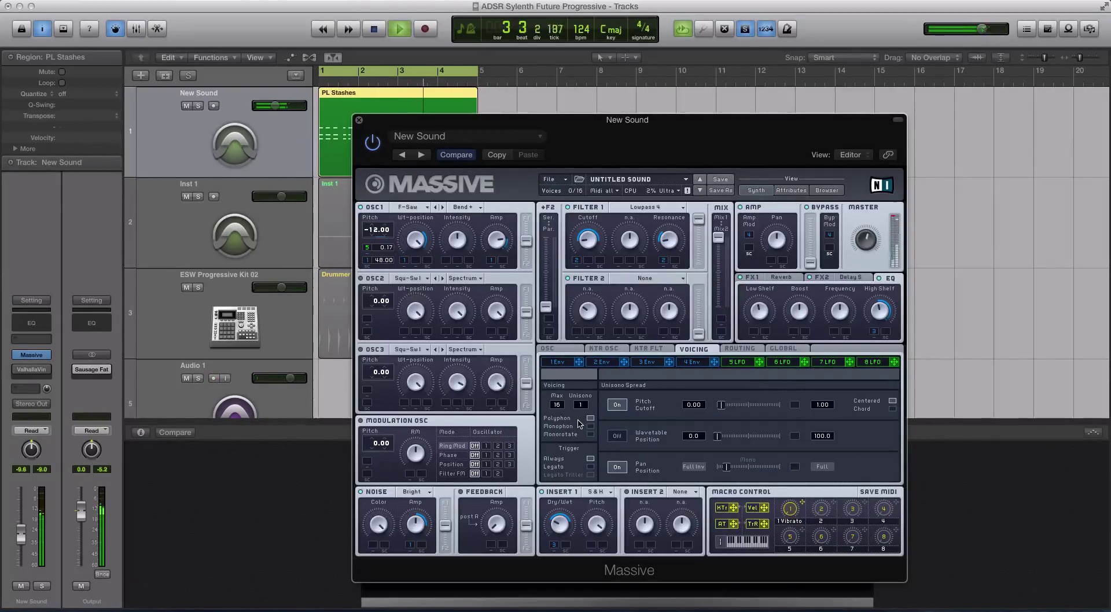
key("space")
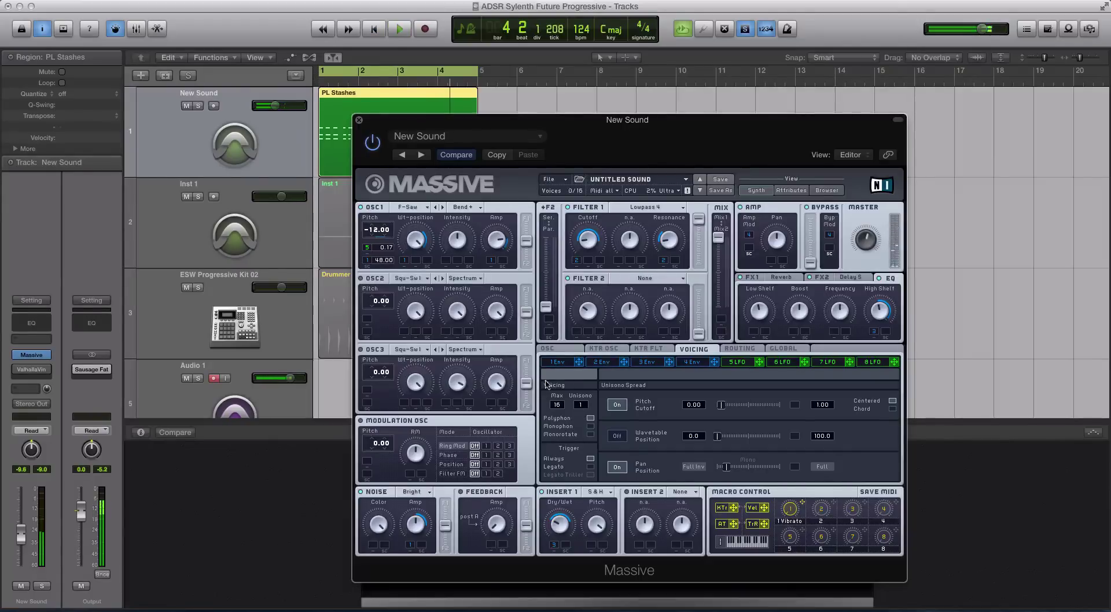
left_click(619, 404)
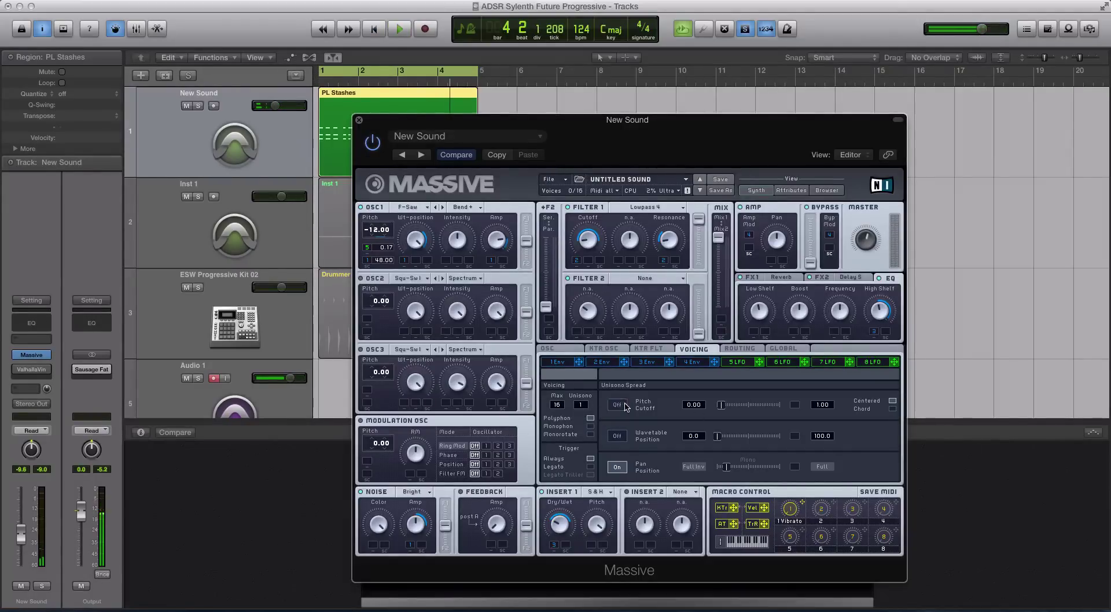
left_click(613, 405)
Unsolo, raise New Sound to about -4.6 dB, lower Inst 1, and retune oscillator 1 downward
key("ctrl+s")
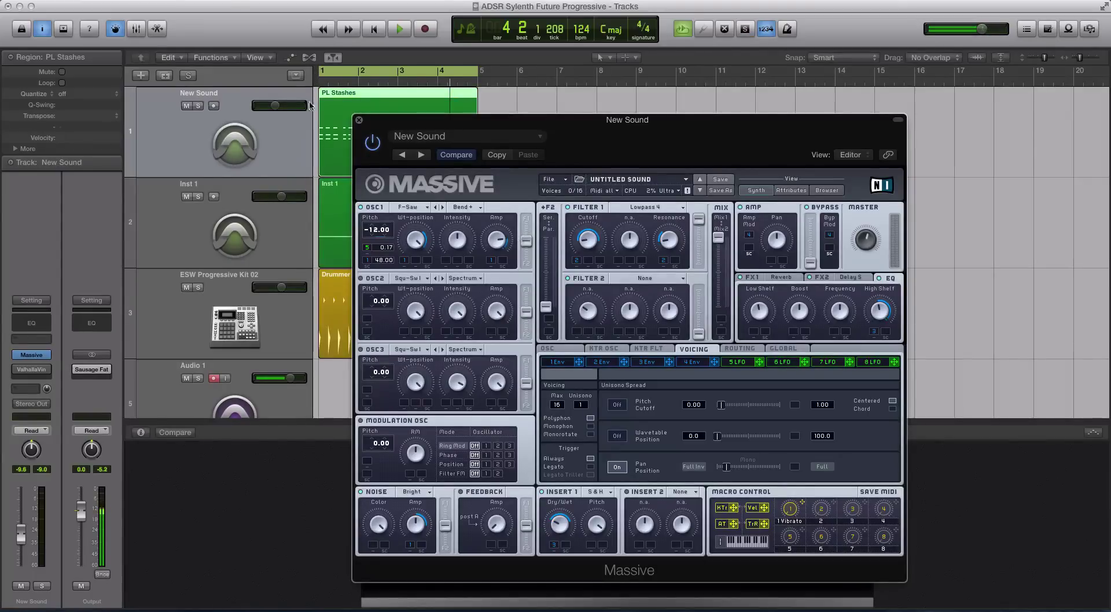
left_click_drag(277, 106, 282, 106)
key("space")
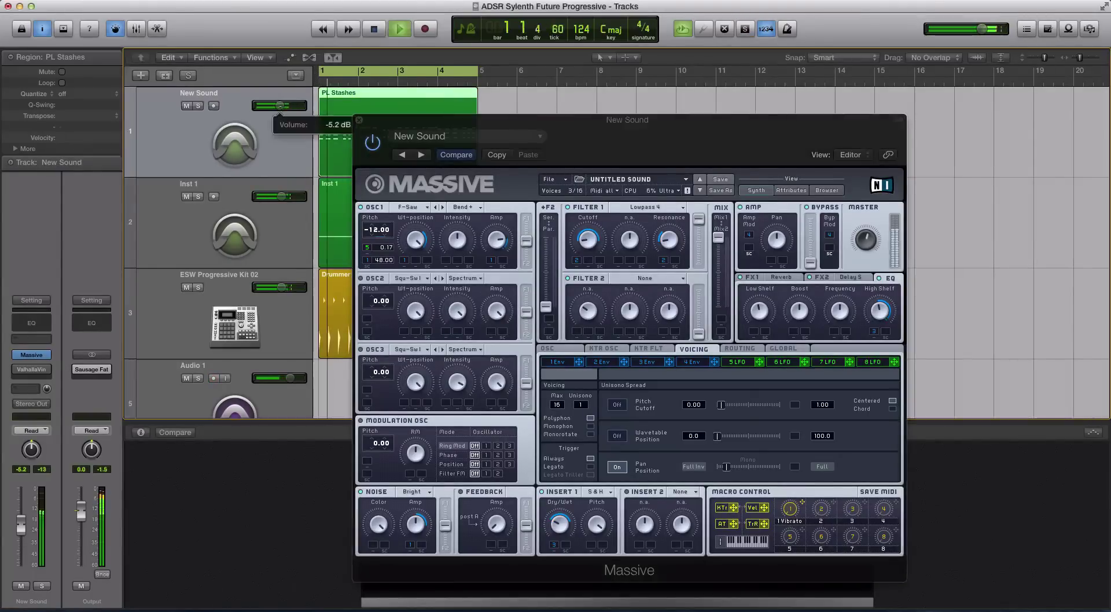
left_click_drag(281, 197, 278, 196)
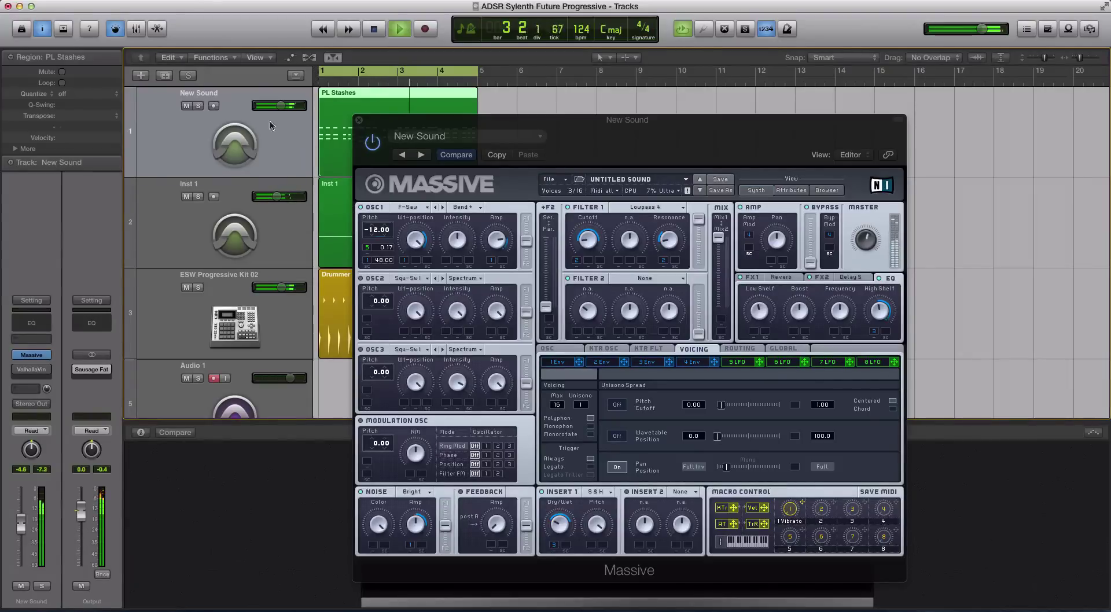
left_click(376, 233)
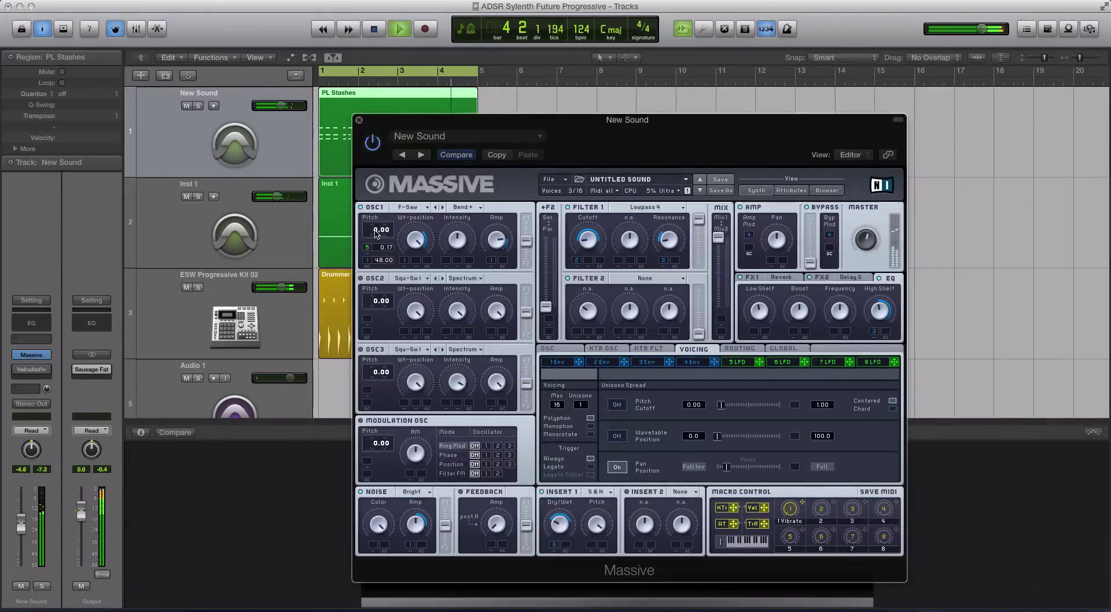
left_click_drag(376, 233, 375, 250)
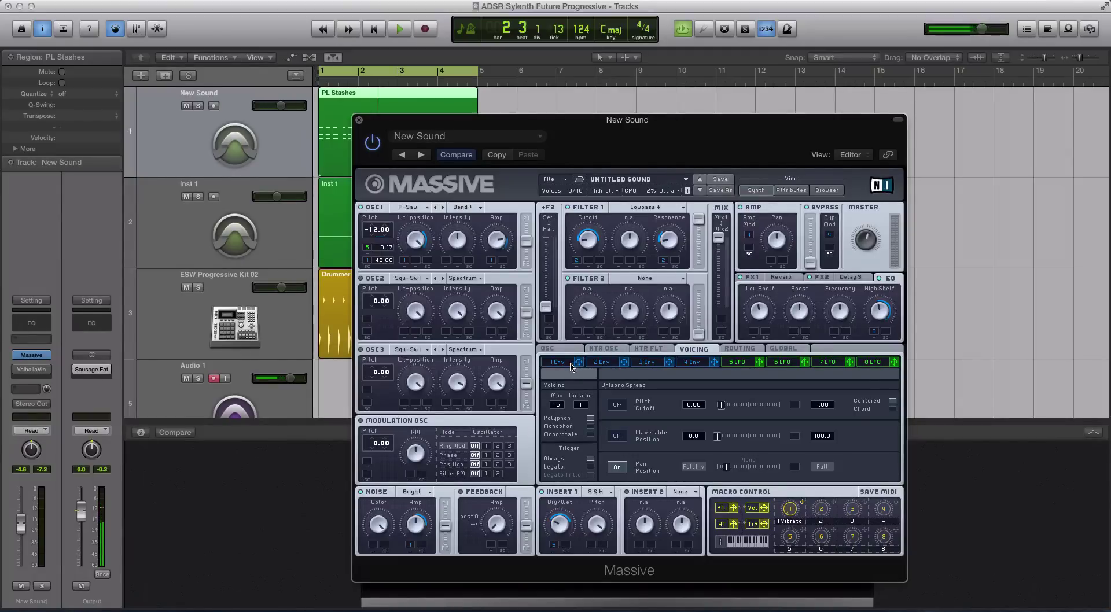
Close Massive and open the PL Stashes region in the Piano Roll
left_click_drag(386, 126, 457, 118)
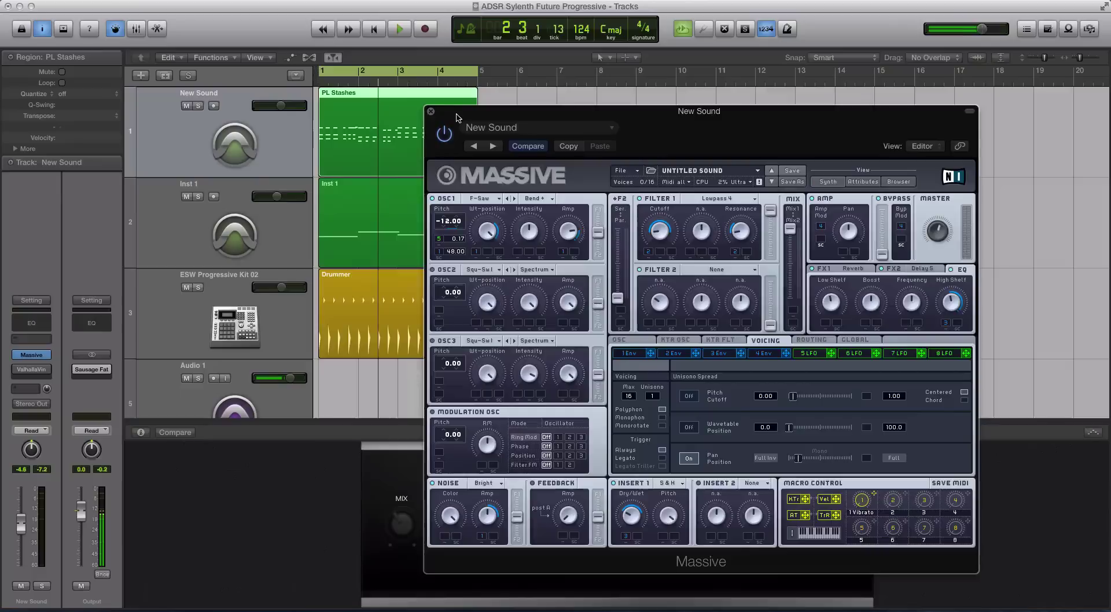
key("space")
key("space")
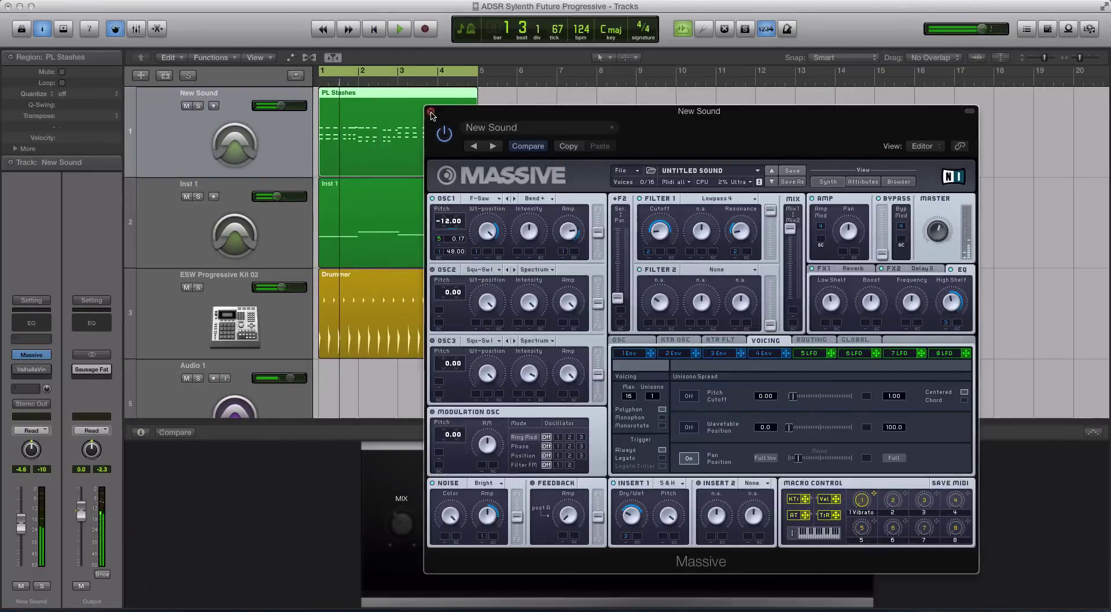
left_click(430, 111)
double_click(421, 121)
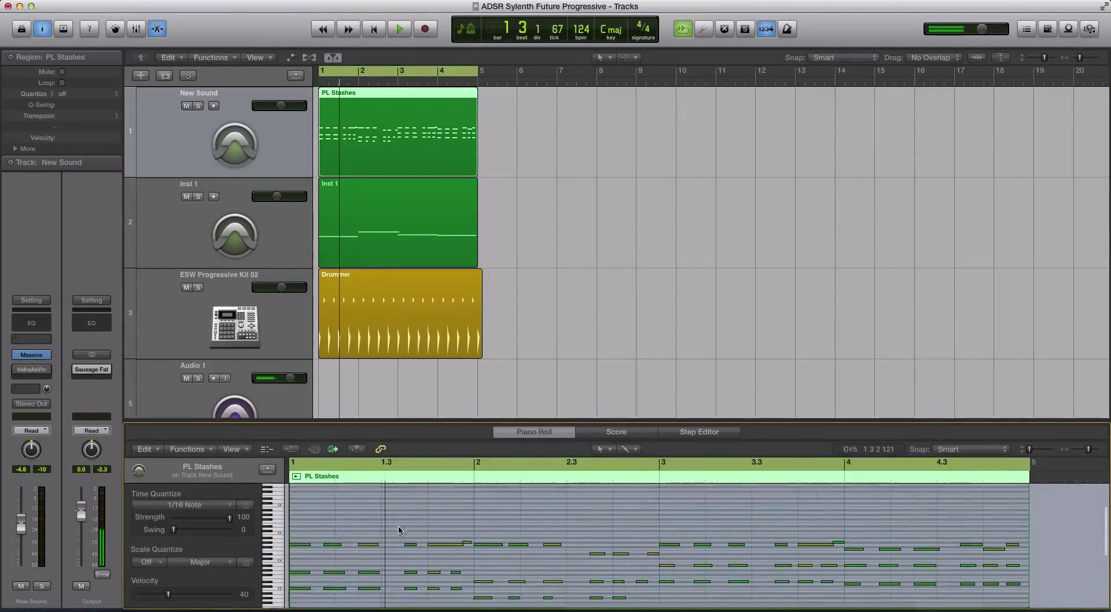
Join the short notes in bar 1 into long notes, extending their start to 1.3.1
left_click_drag(296, 522, 374, 596)
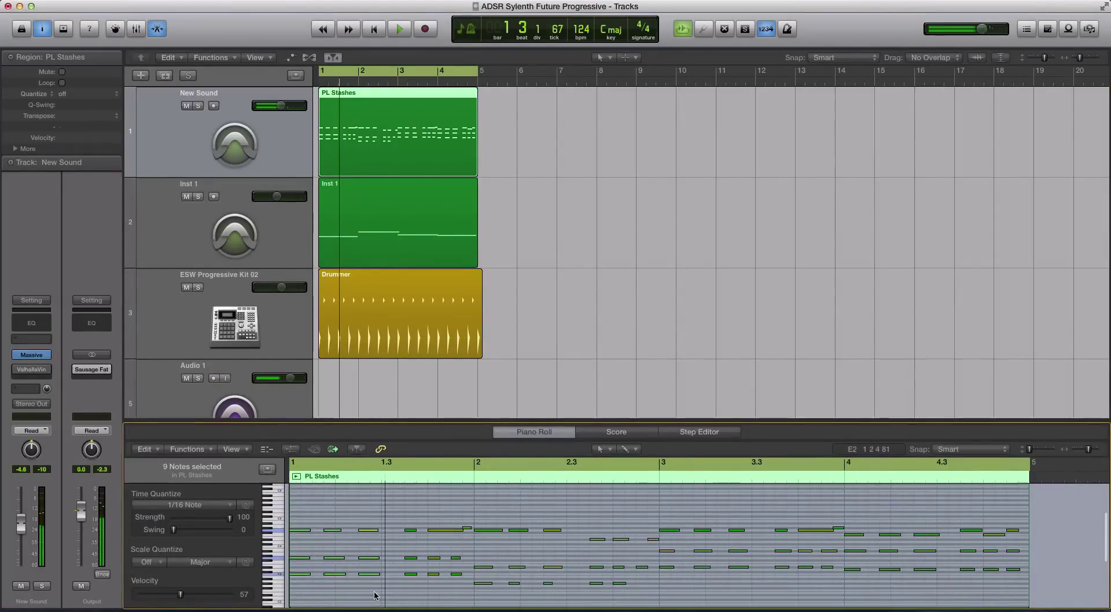
key("super+j")
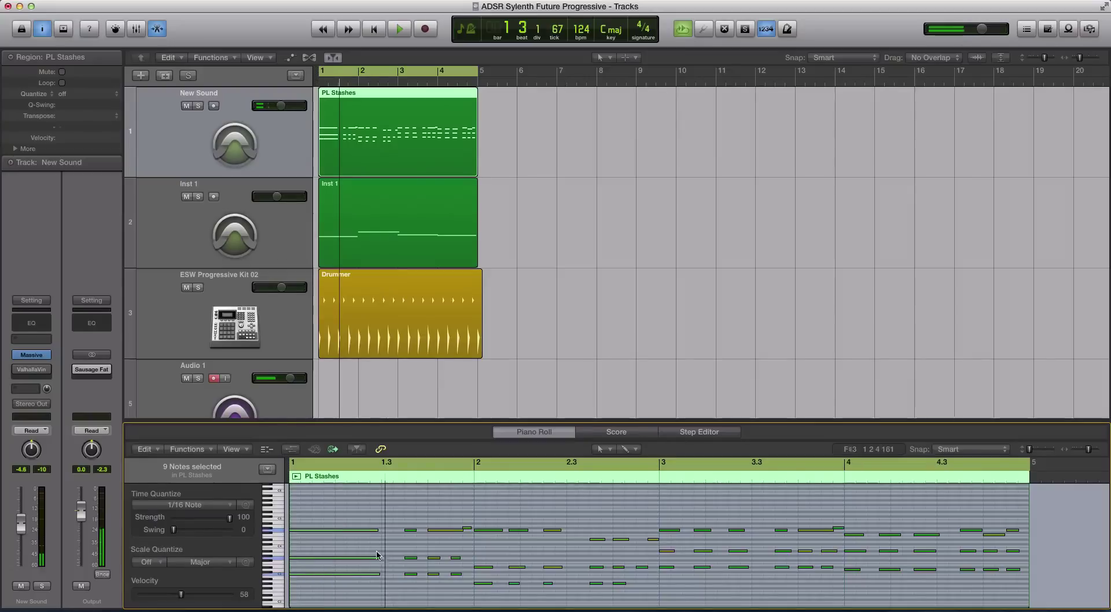
left_click_drag(401, 498, 455, 579)
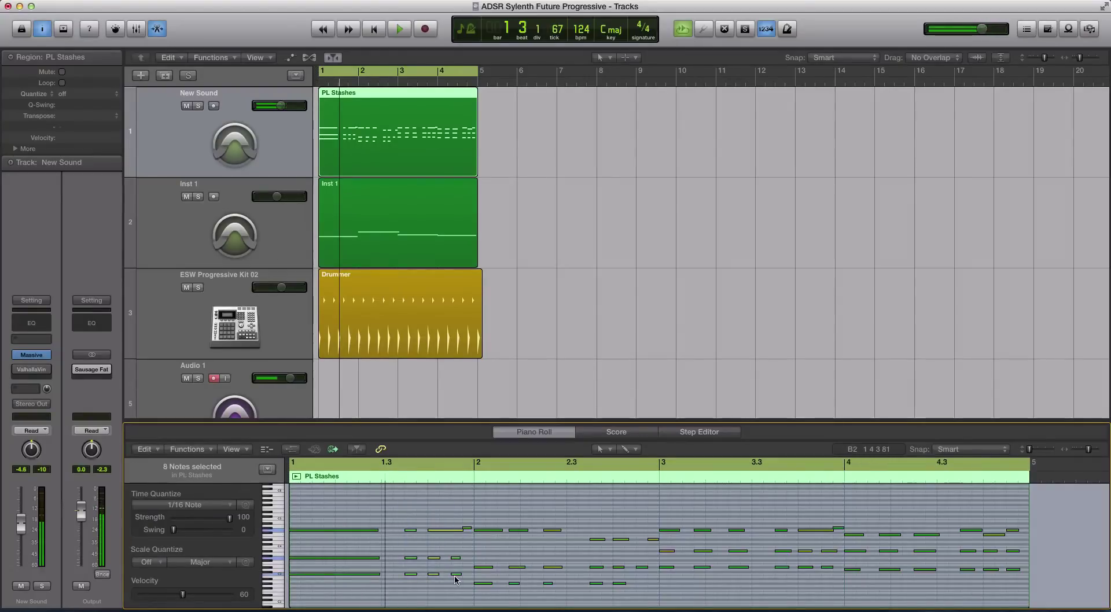
key("super+j")
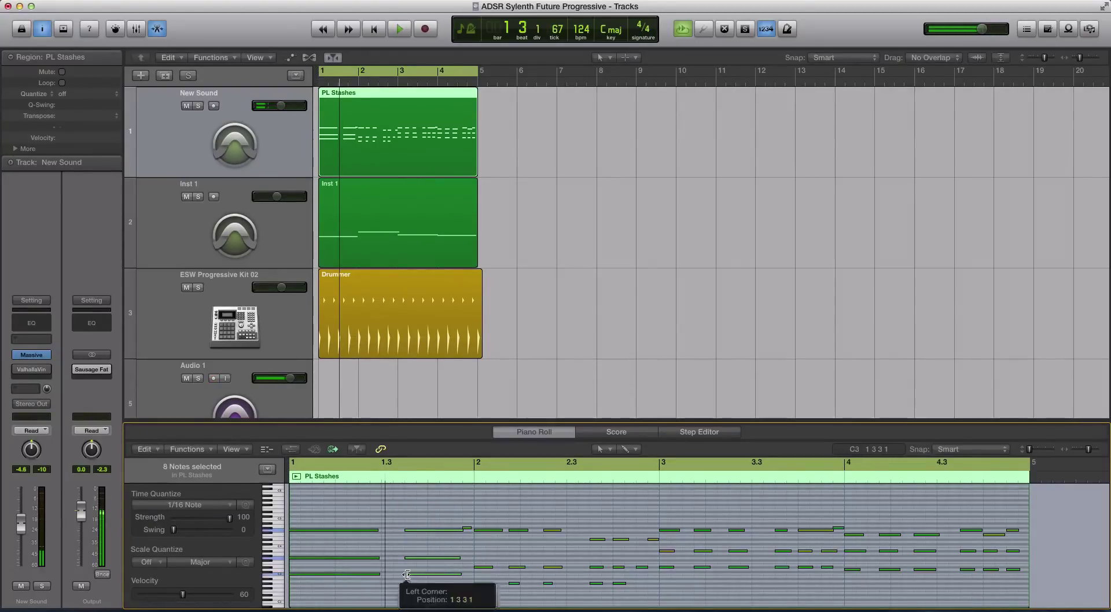
left_click_drag(407, 575, 383, 574)
key("space")
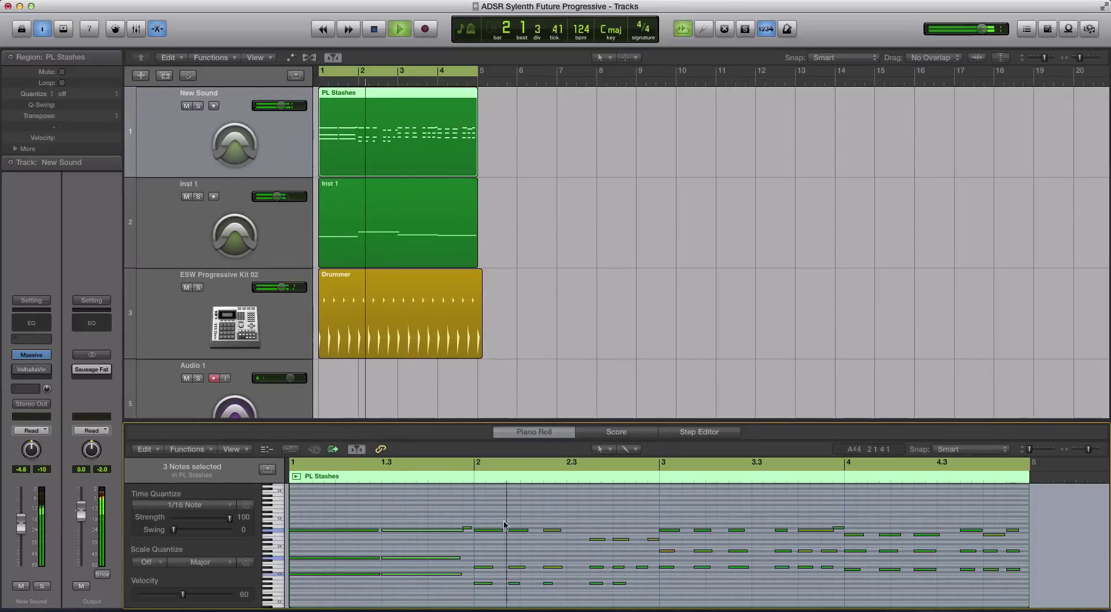
key("space")
Join the short notes at bar 2 and around 2.3 into long notes
left_click_drag(473, 520, 567, 596)
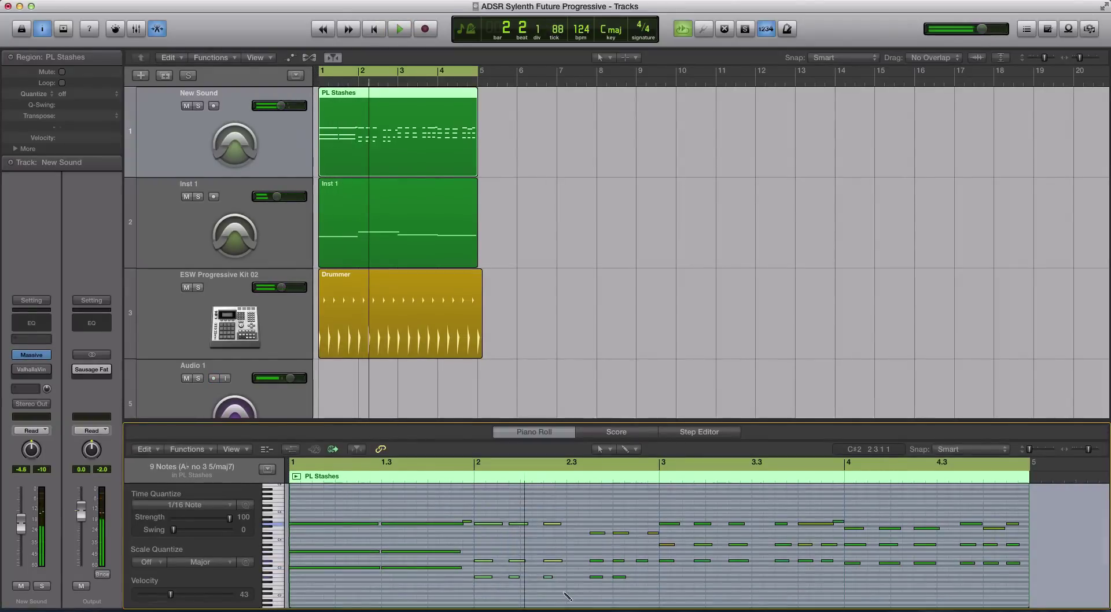
left_click(504, 576)
left_click_drag(578, 510, 636, 582)
key("super+j")
Play from bar 1 and reopen Massive on the New Sound track
left_click(399, 74)
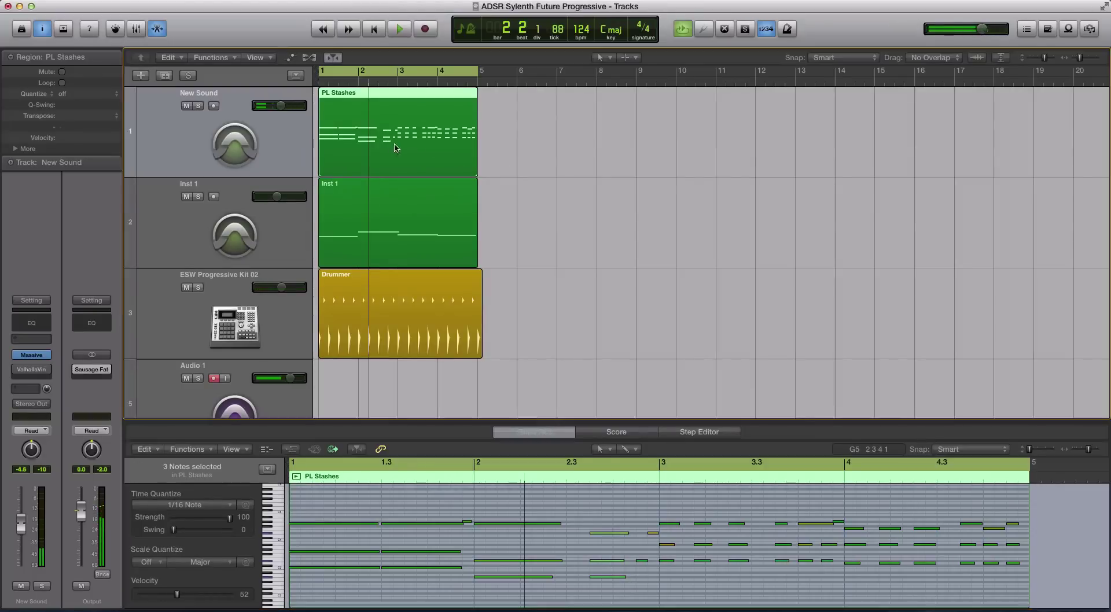
key("space")
key("space")
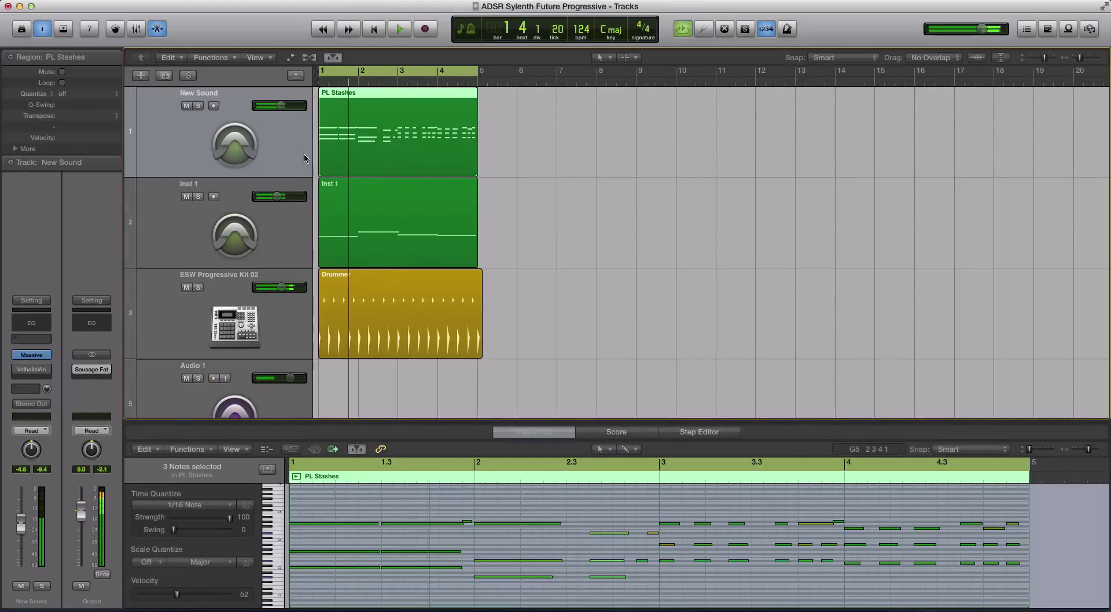
left_click(30, 356)
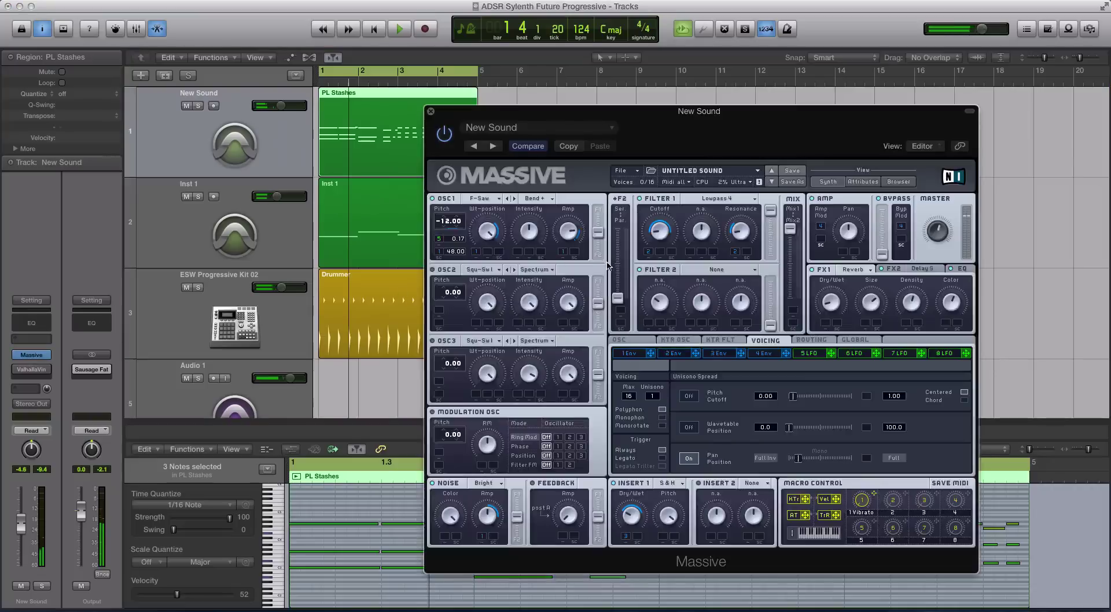
left_click_drag(484, 114, 355, 87)
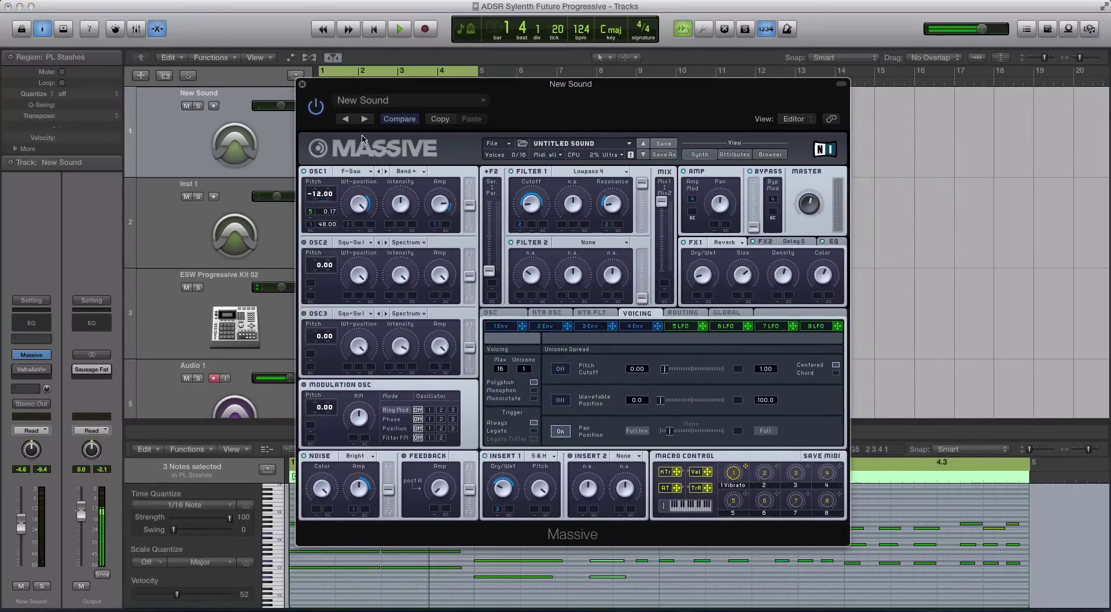
Lengthen envelope 1's attack and raise its decay level into a plateau
left_click(501, 326)
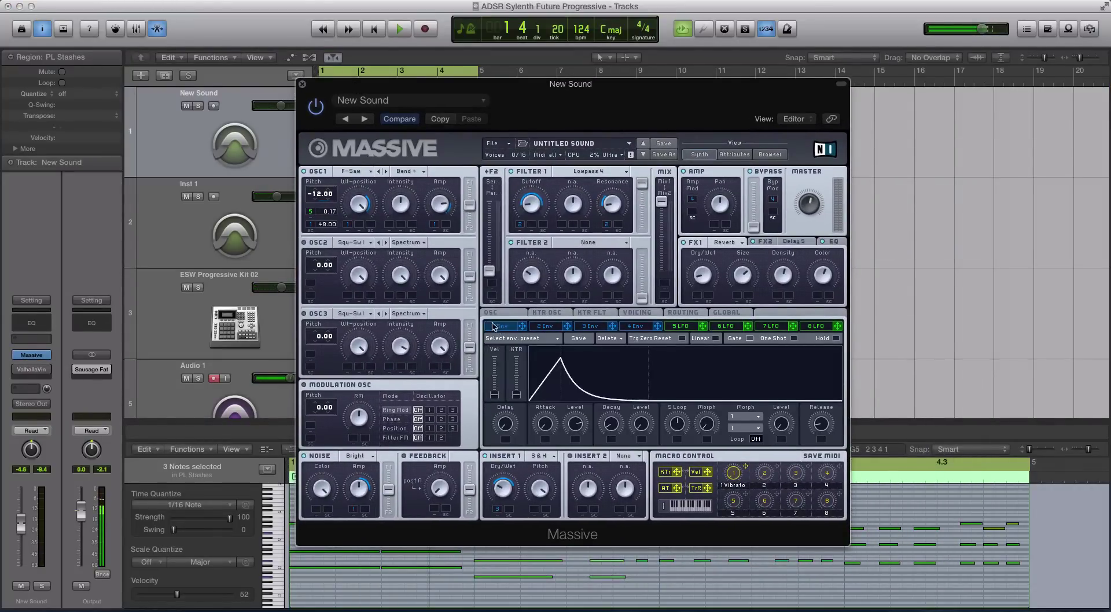
left_click_drag(557, 425, 580, 443)
left_click_drag(642, 424, 650, 373)
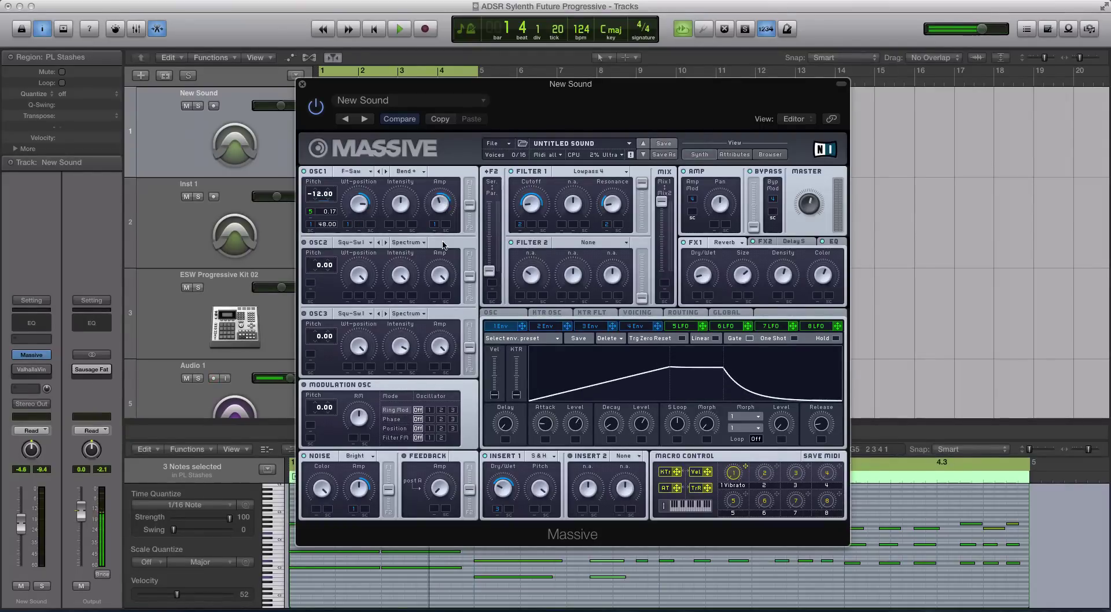
key("space")
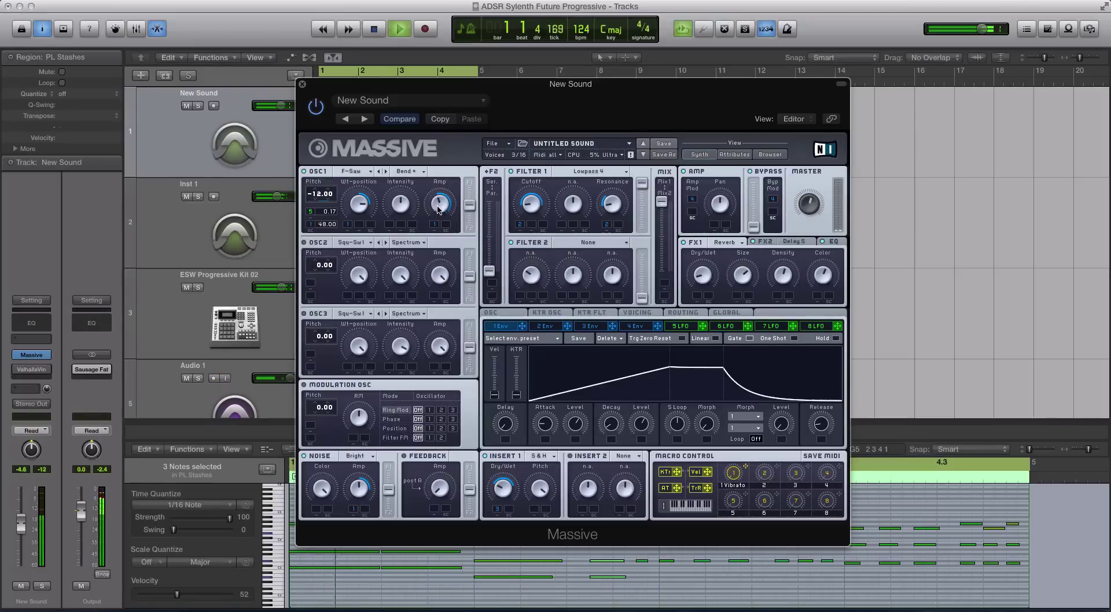
key("space")
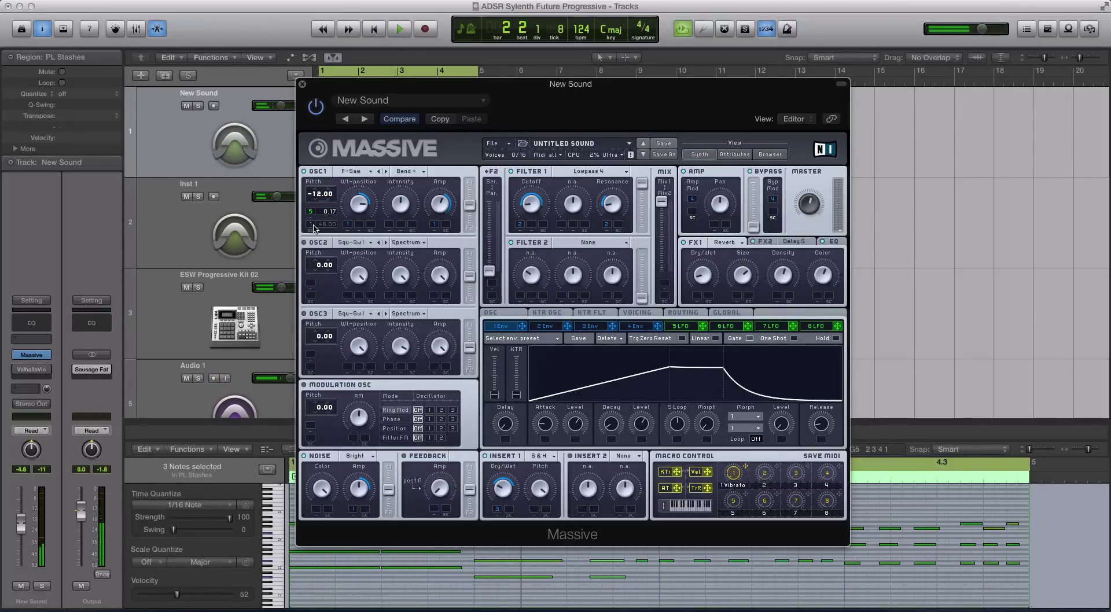
Remove envelope 1's pitch modulation from oscillator 1
right_click(314, 227)
left_click(344, 239)
key("space")
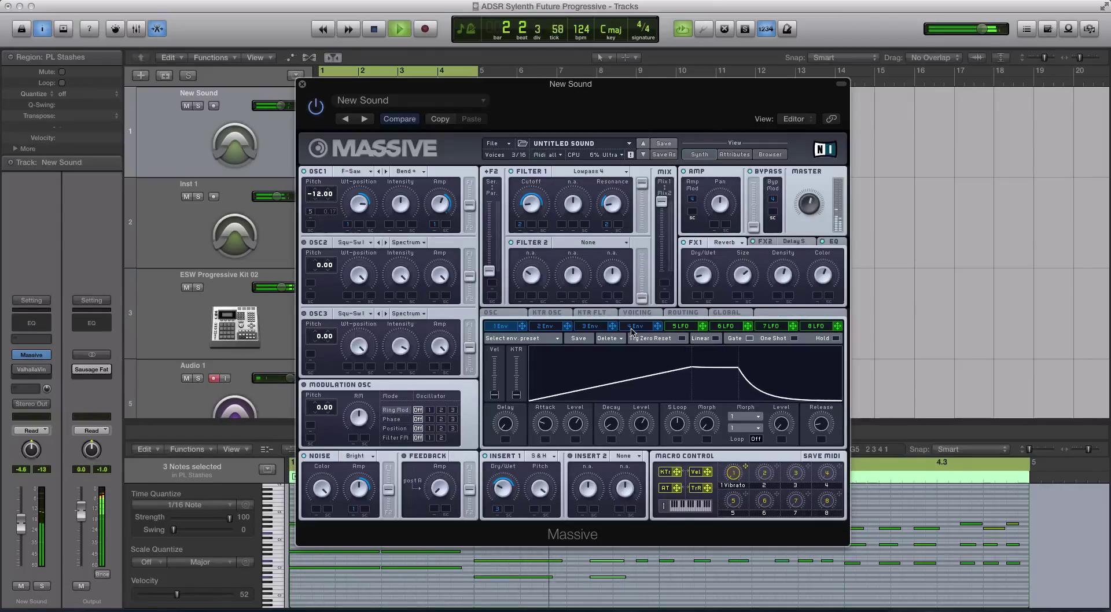
Lengthen envelope 2's attack and raise its decay level
left_click(544, 326)
key("space")
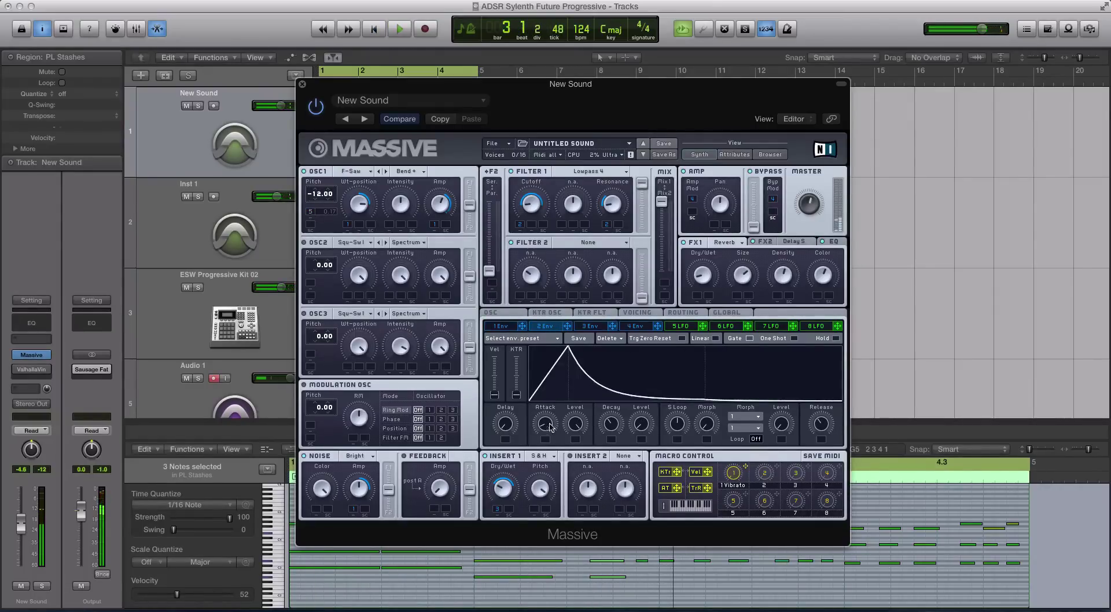
left_click_drag(549, 427, 552, 405)
left_click_drag(641, 424, 618, 452)
mouse_move(544, 427)
left_mouse_down()
mouse_move(540, 466)
mouse_move(547, 422)
left_mouse_up()
key("space")
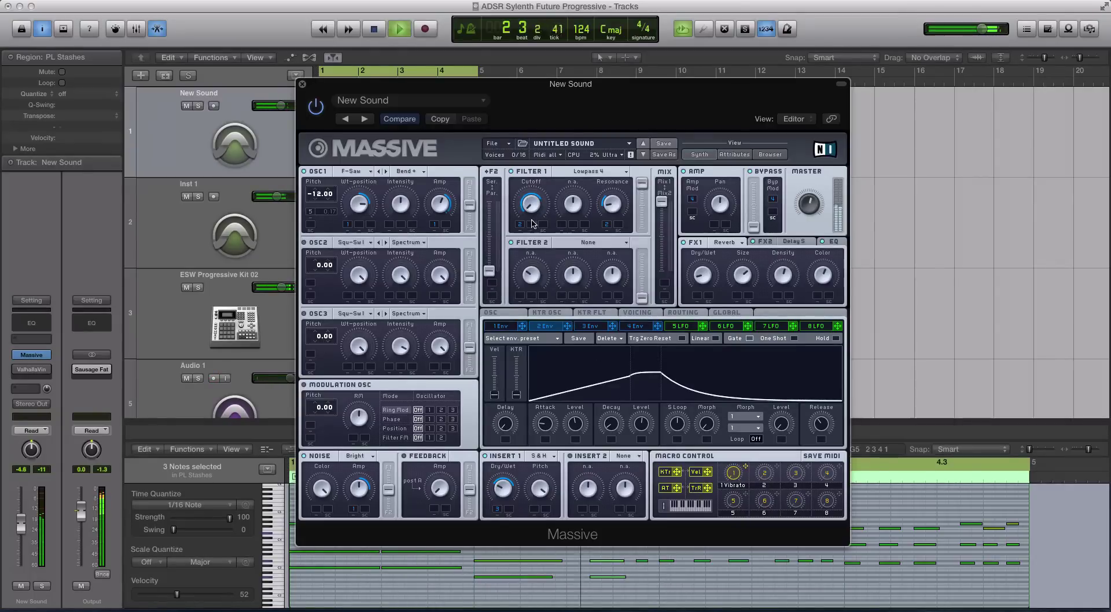
Give envelope 4 a slow-swelling attack and a flat decay-level plateau, auditioning the result
left_click(635, 325)
key("space")
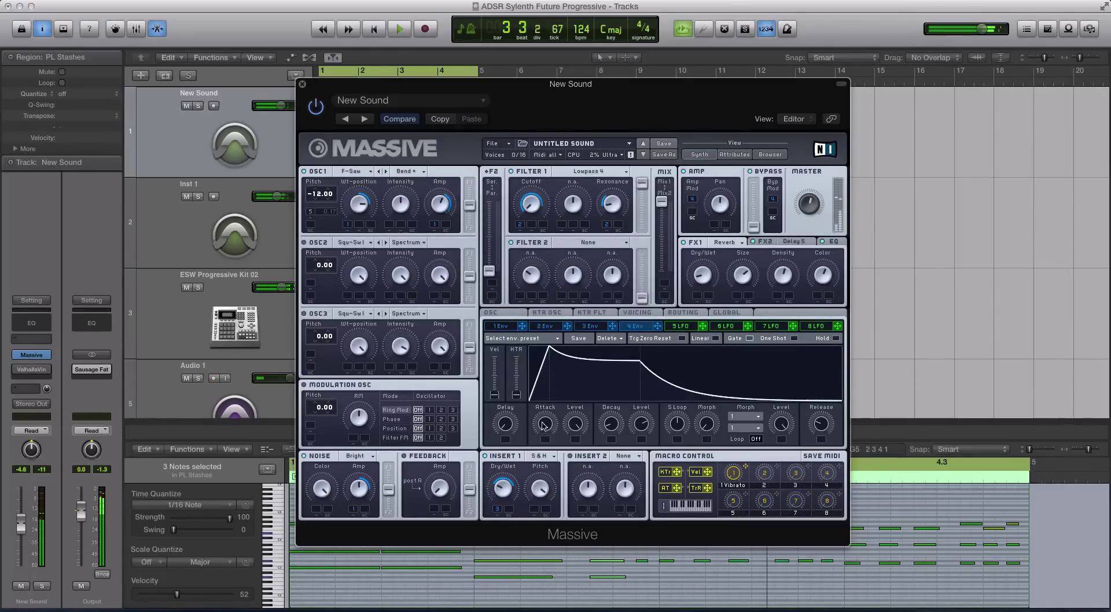
left_click_drag(544, 426, 575, 424)
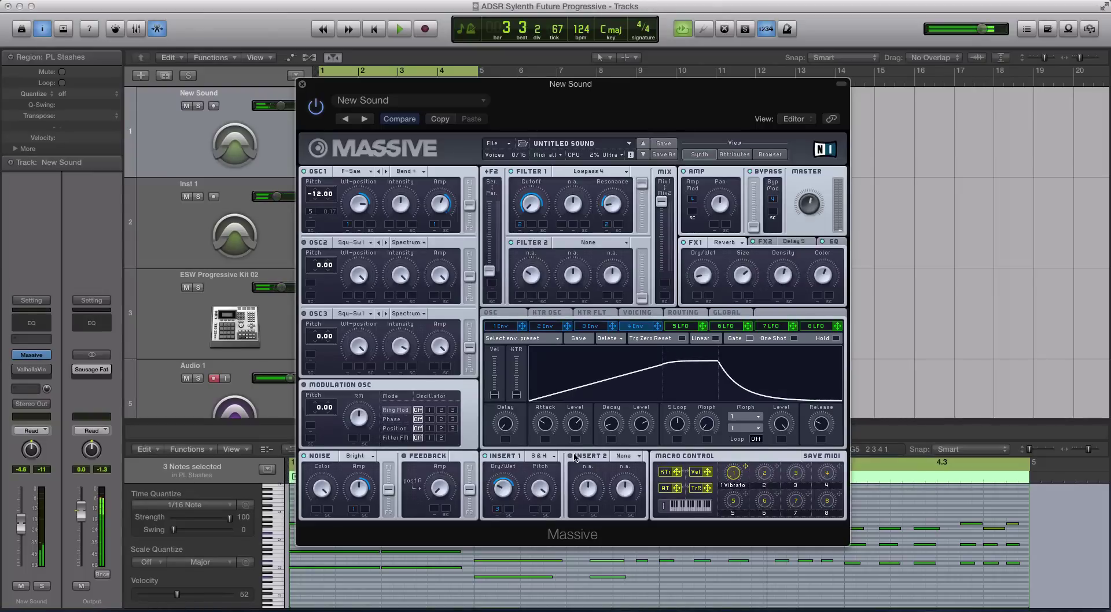
key("space")
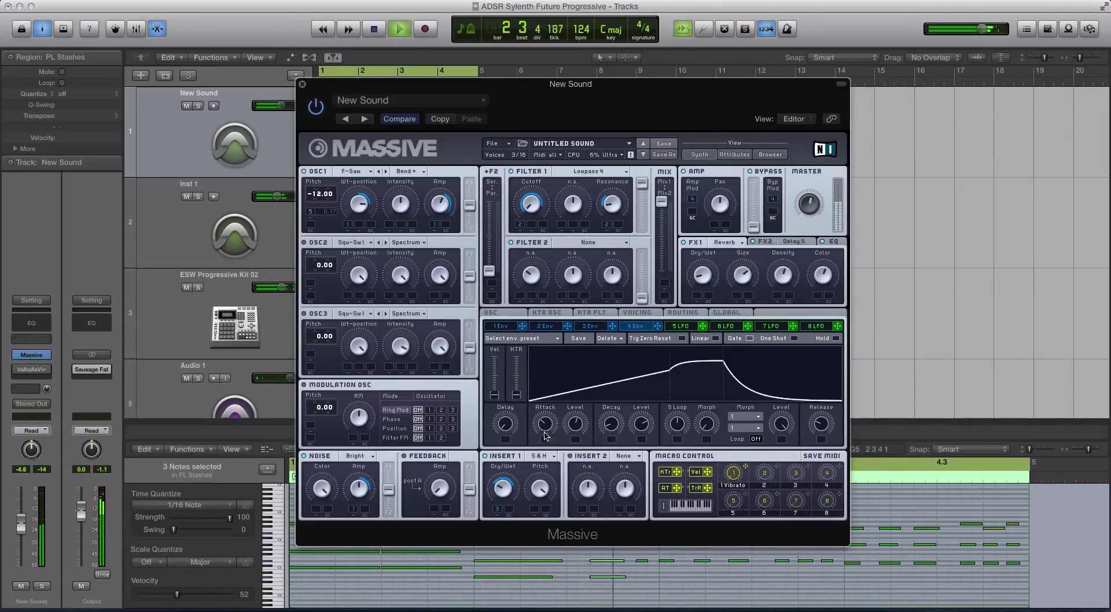
left_click_drag(544, 424, 545, 442)
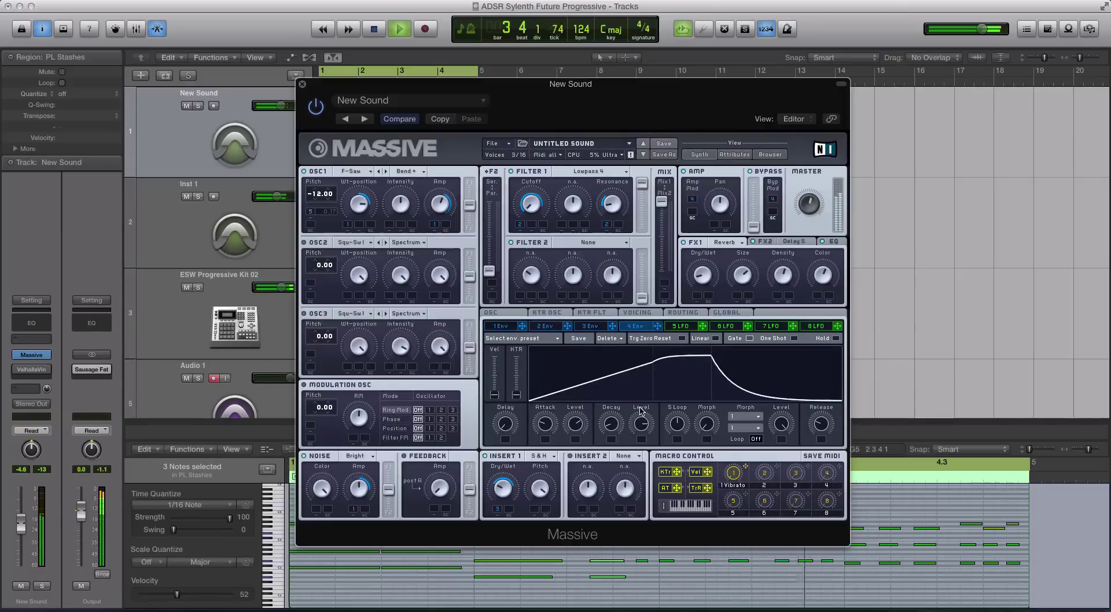
left_click_drag(641, 425, 642, 427)
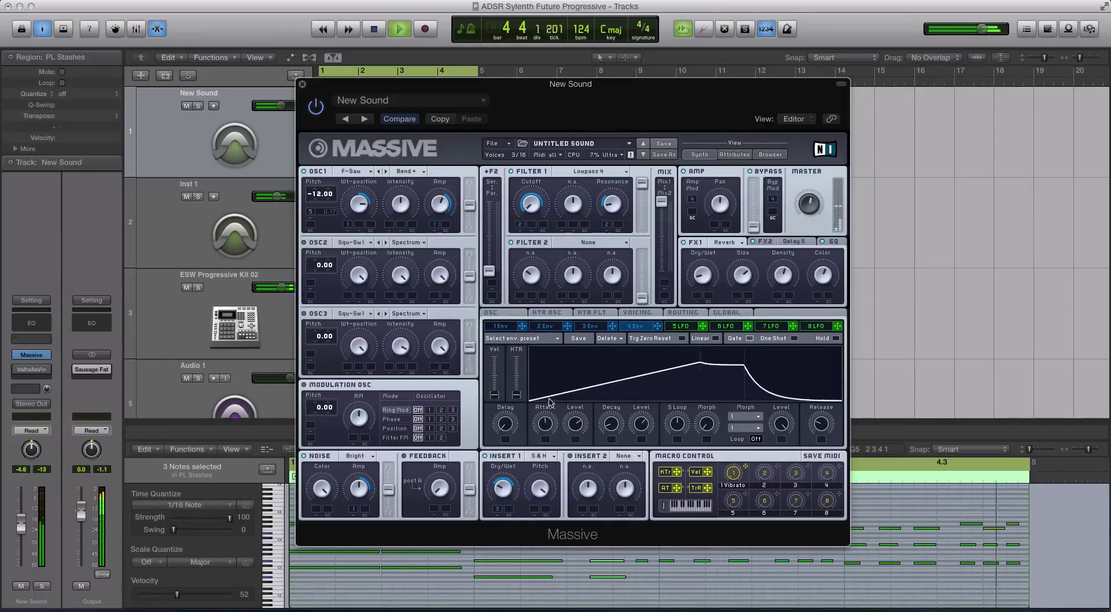
left_click_drag(550, 400, 550, 404)
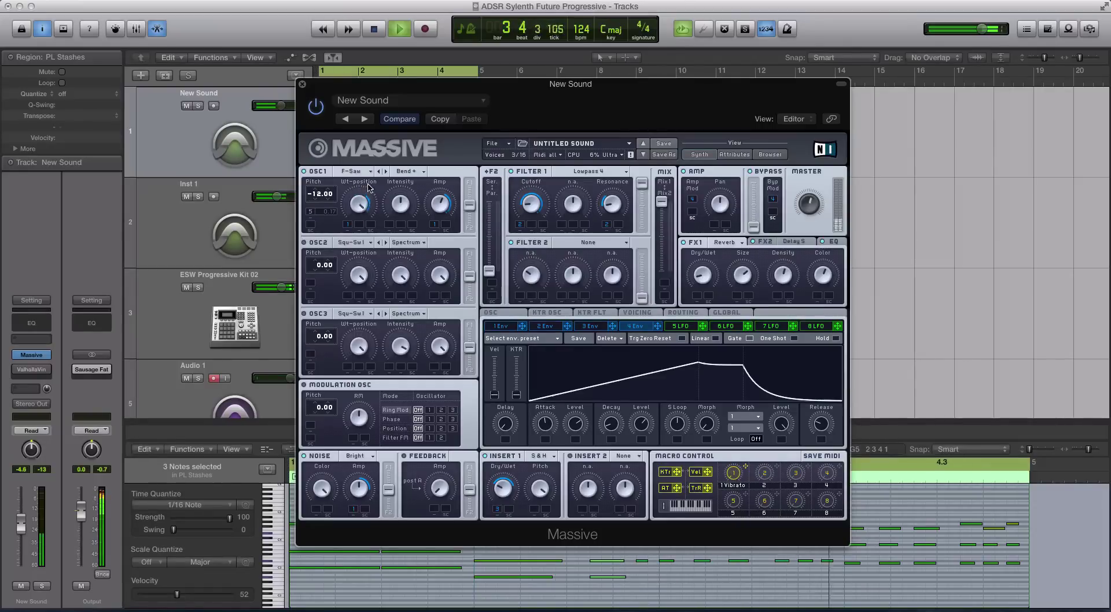
key("space")
key("space")
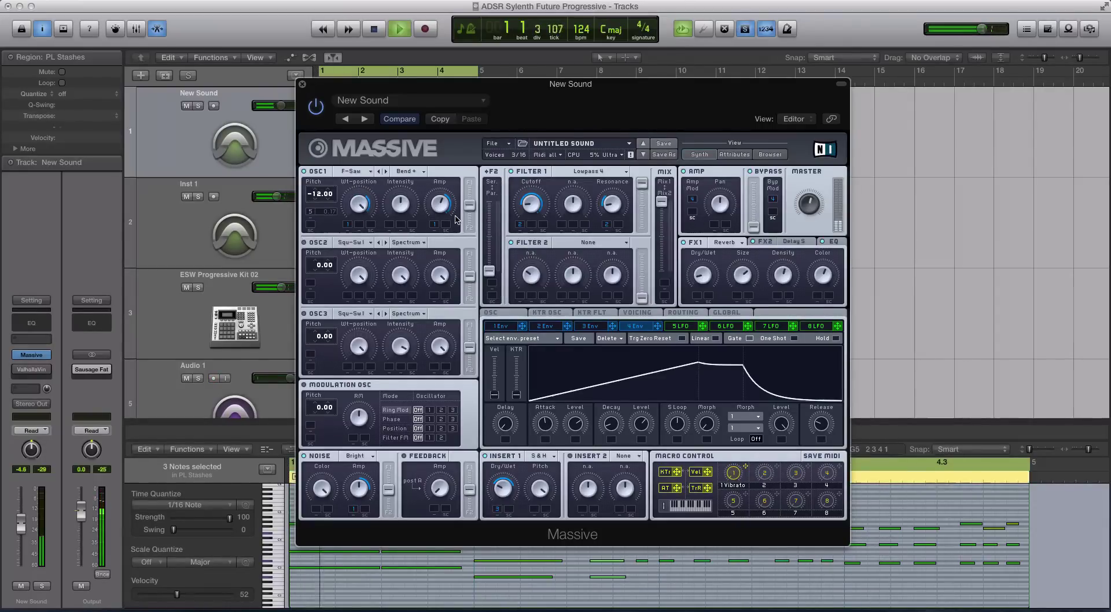
key("space")
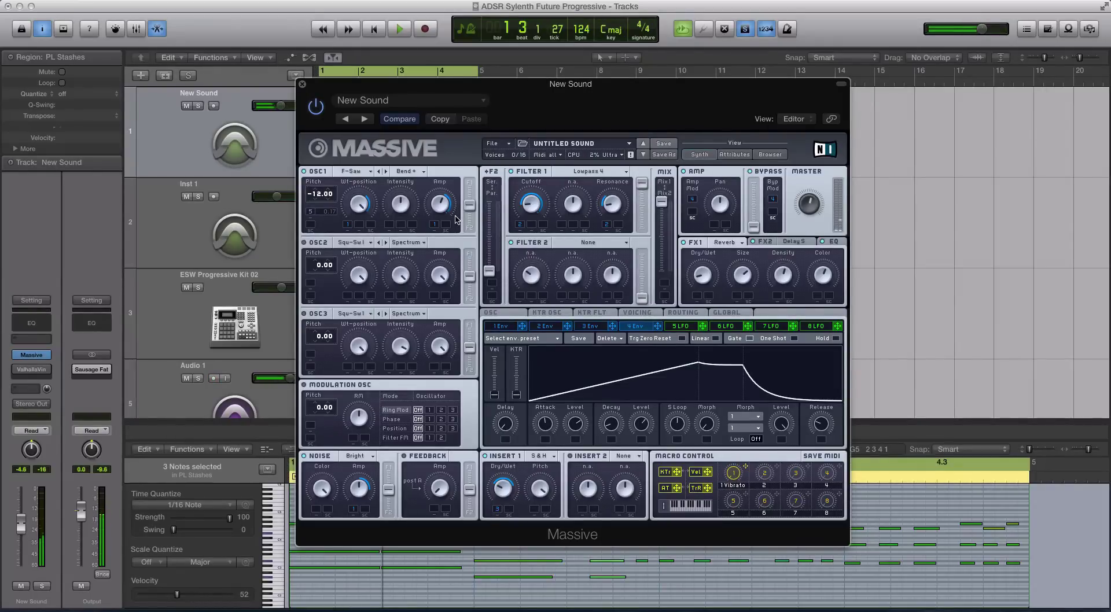
Remove the modulation from Filter 1 Resonance and audition the sound
right_click(606, 227)
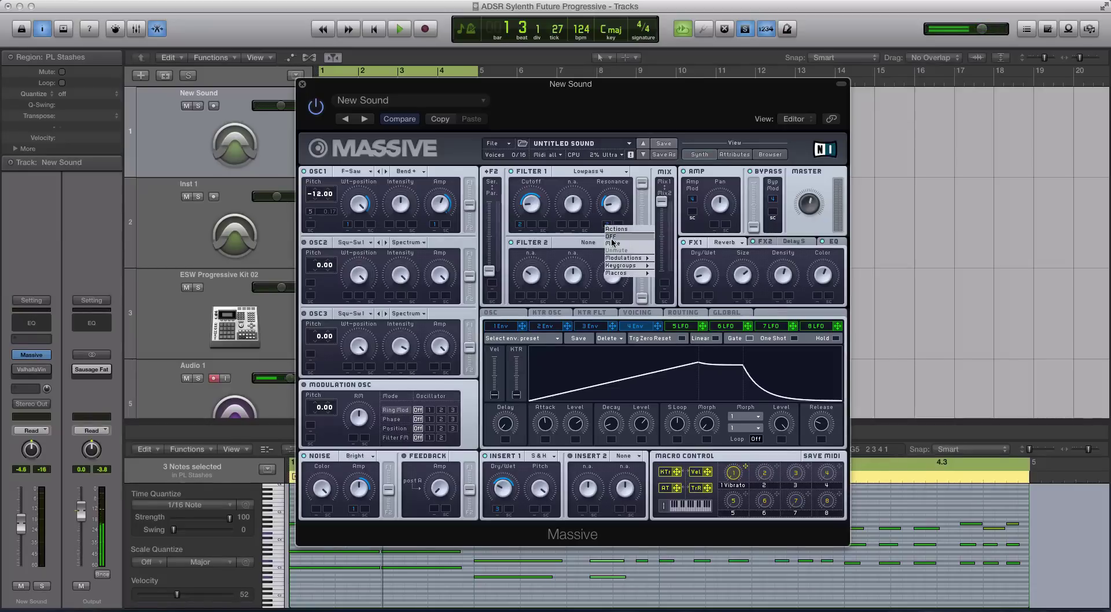
left_click(619, 232)
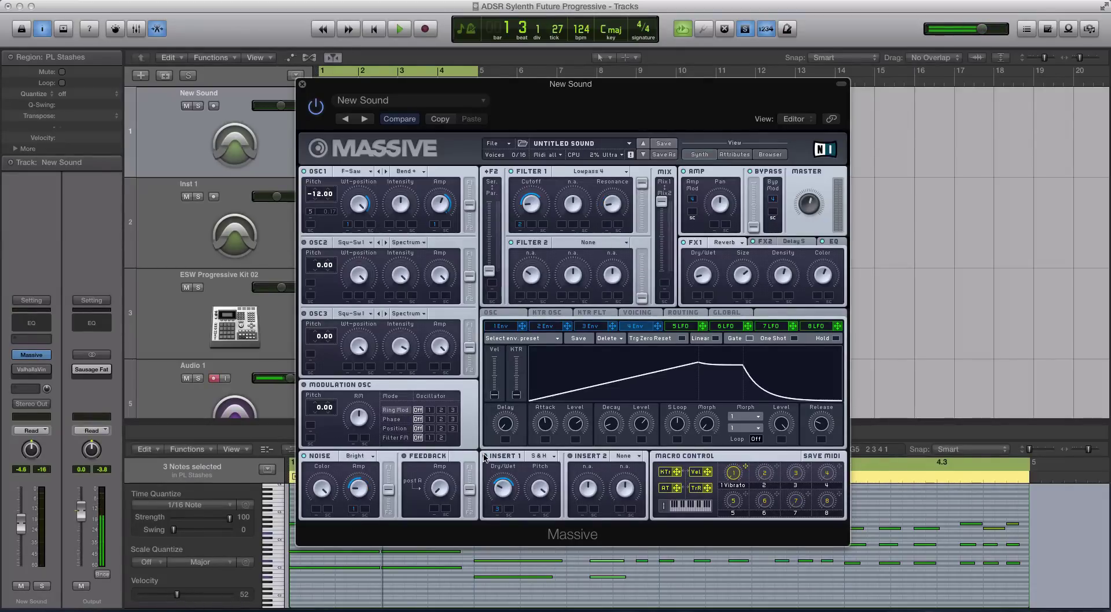
key("space")
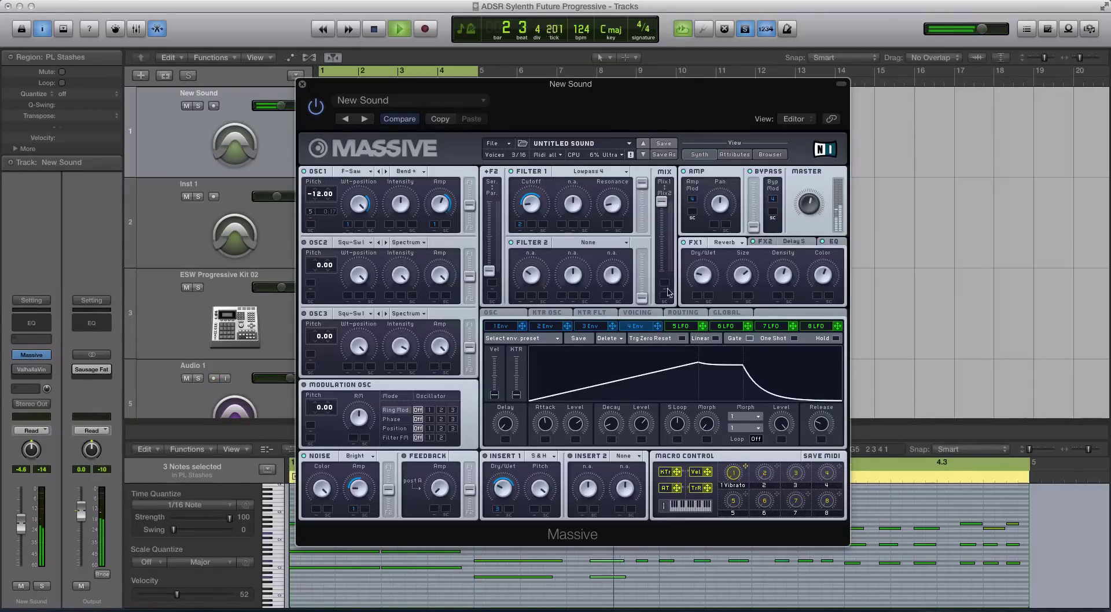
key("space")
Switch the unison pitch spread back on in Voicing and return to envelope 4
left_click(635, 313)
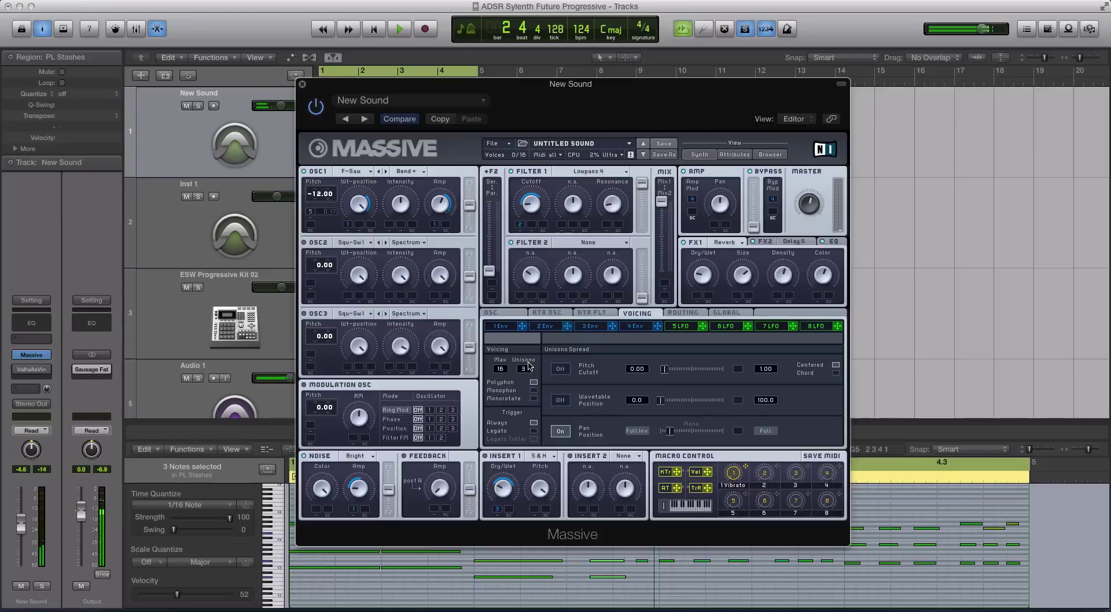
left_click(562, 369)
key("space")
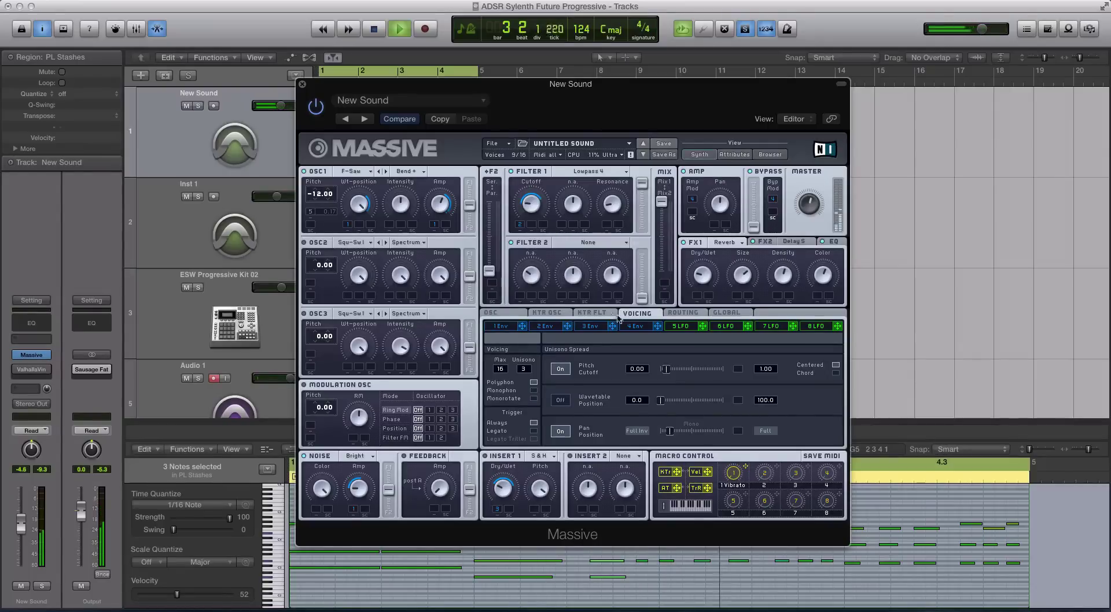
left_click(637, 325)
Lower the New Sound track volume to -8.8 dB while restarting playback from bar 1
left_click_drag(344, 84, 731, 94)
left_click(494, 141)
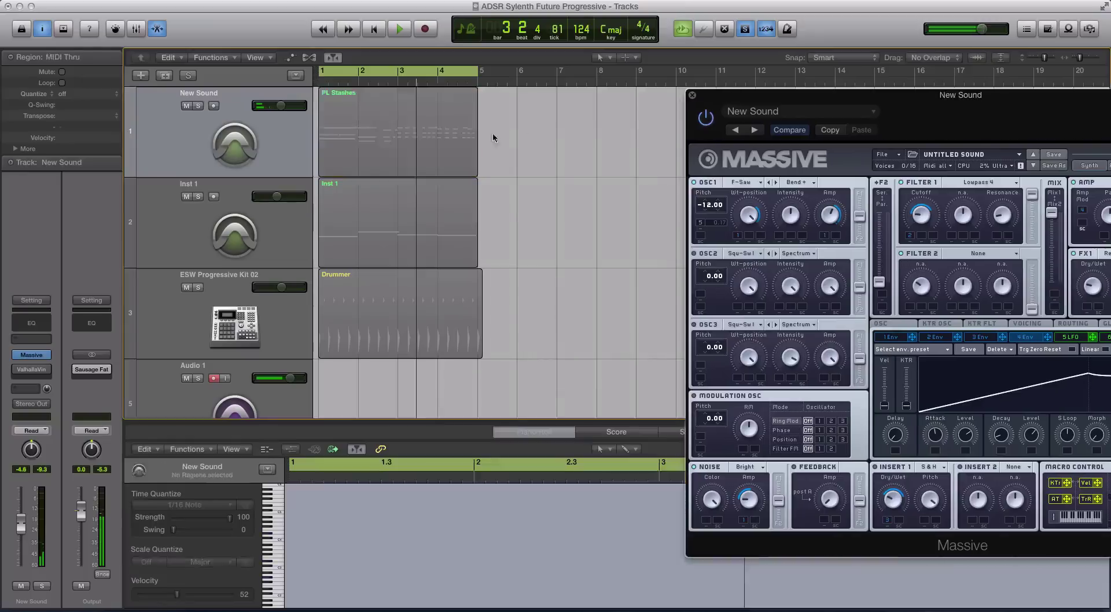
left_click(401, 91)
key("ctrl+s")
key("space")
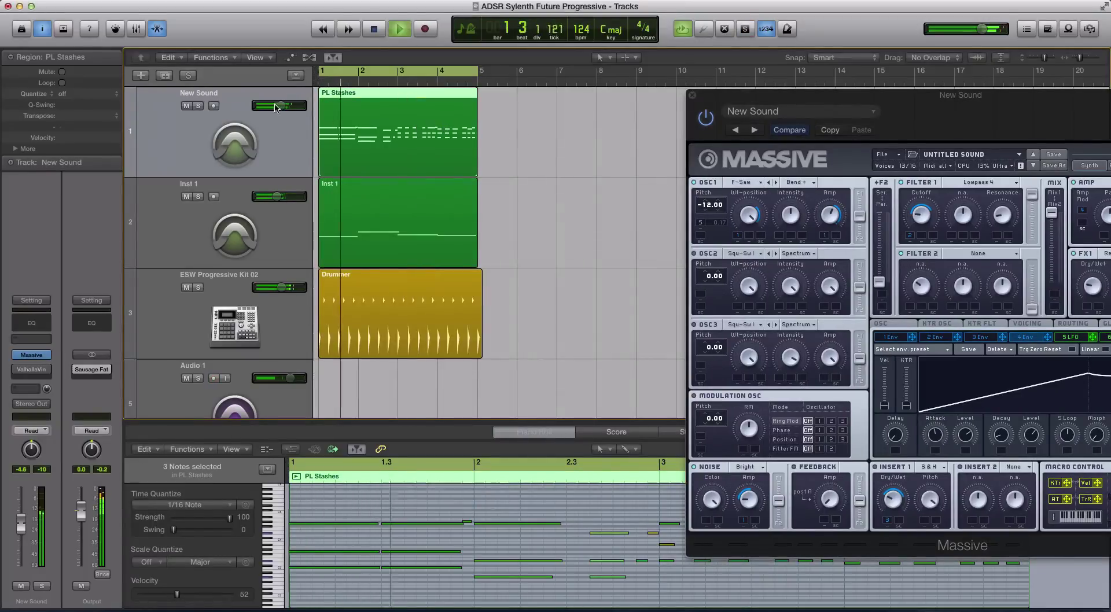
left_click_drag(281, 105, 276, 105)
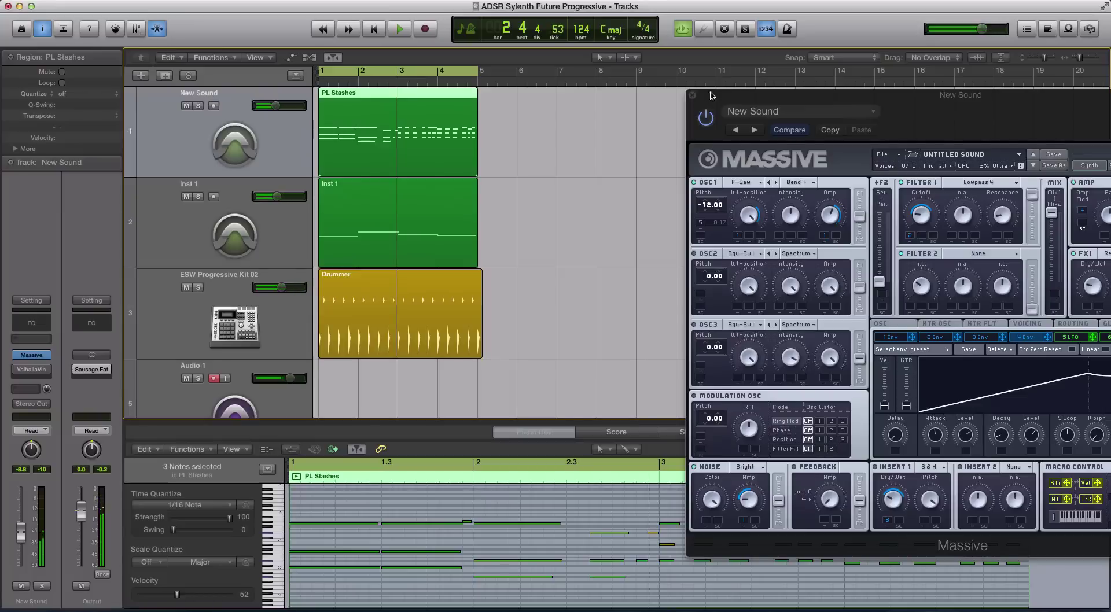
left_click_drag(711, 95, 328, 84)
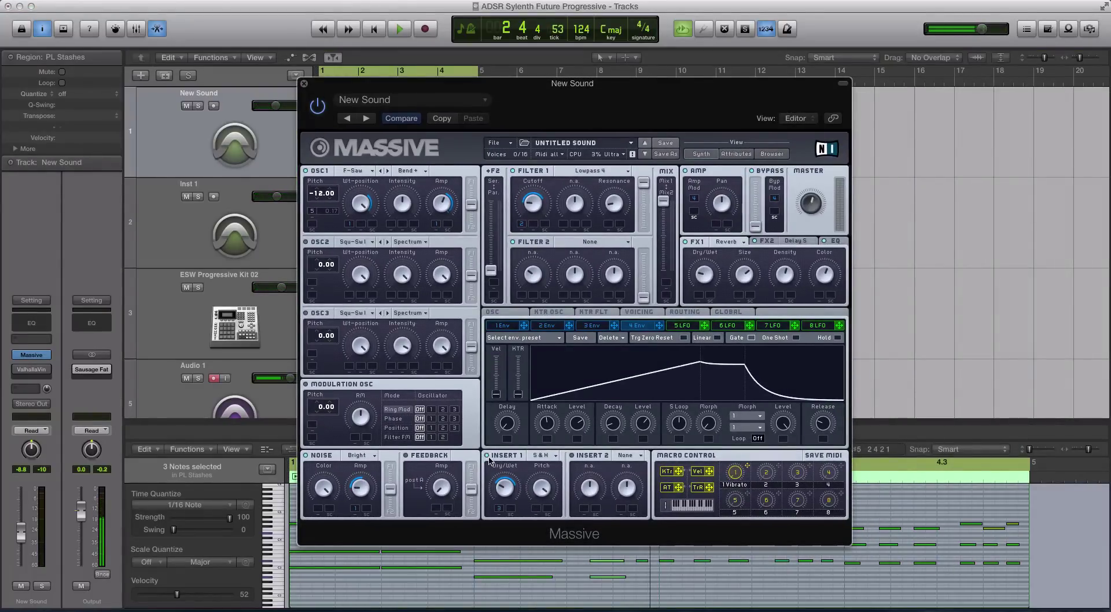
Lengthen envelope 3's attack and audition the result during playback
key("space")
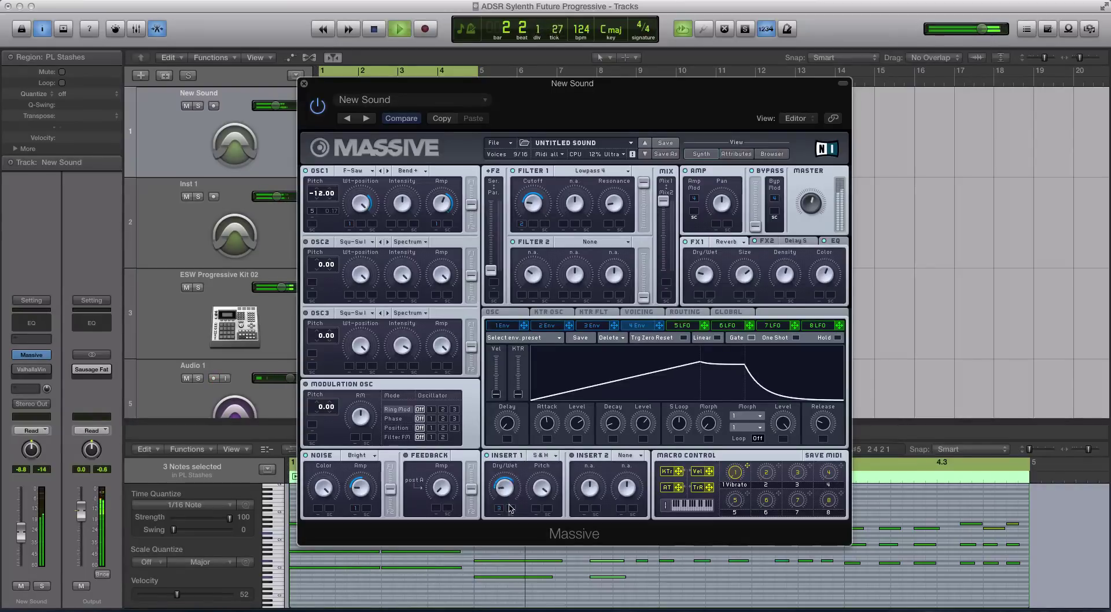
left_click(591, 325)
key("space")
left_click_drag(550, 423, 632, 429)
key("space")
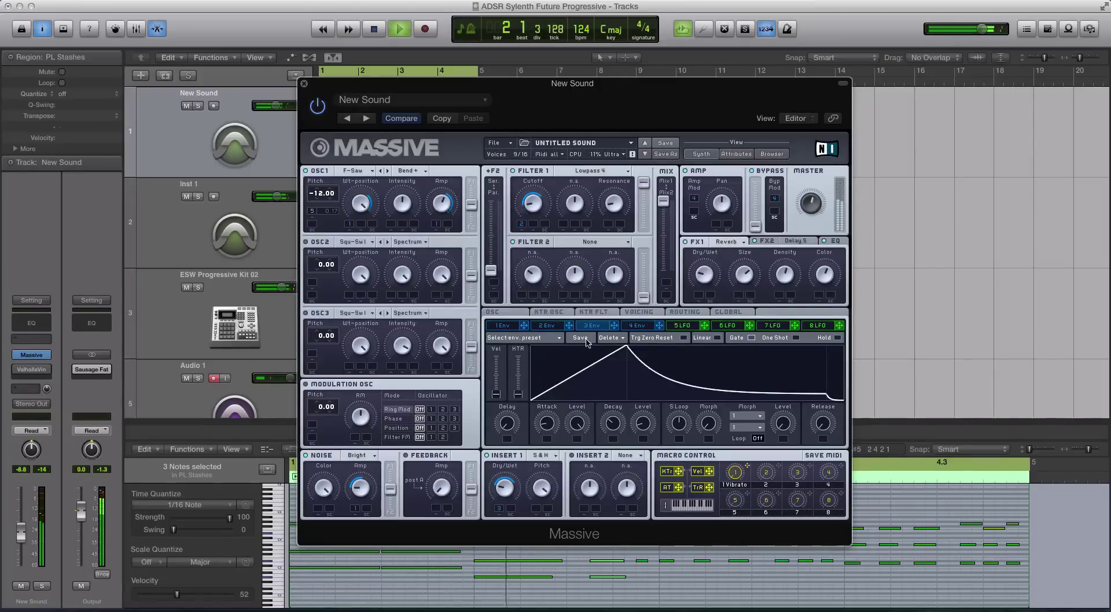
key("space")
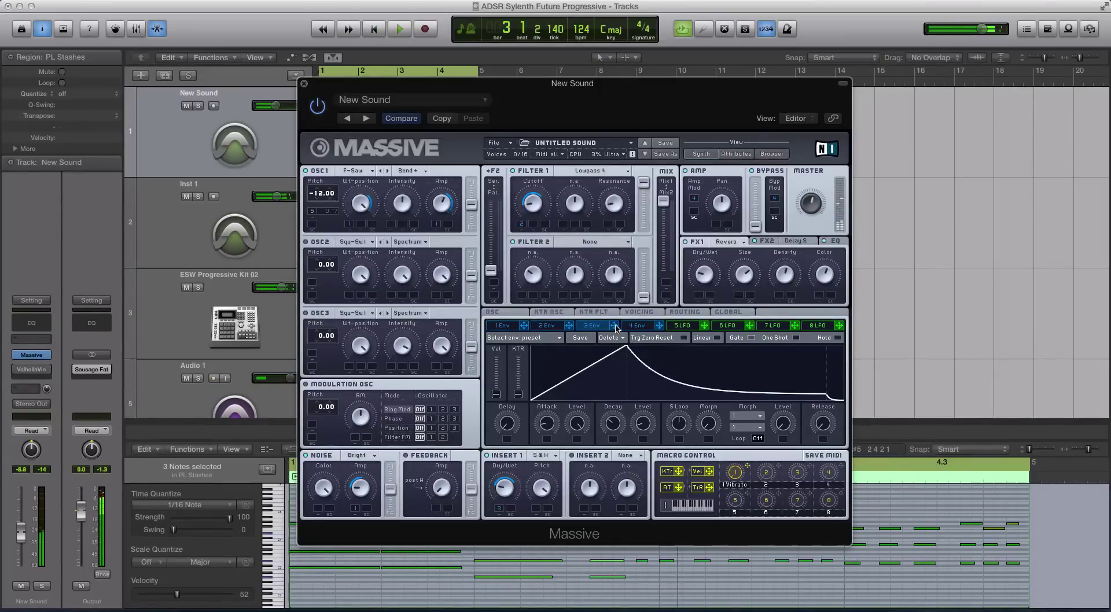
Route envelope 3 to OSC1 Intensity and envelope 2 to OSC1 Wt-position, then audition a C sus2 chord
left_click_drag(398, 227, 393, 234)
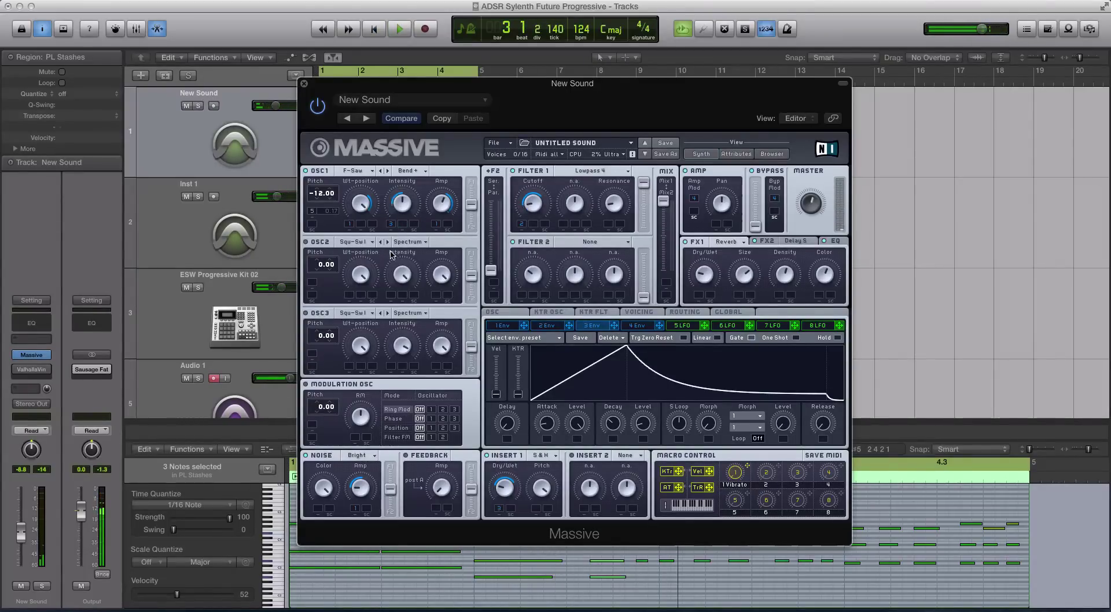
left_click(546, 325)
left_click_drag(569, 325, 360, 226)
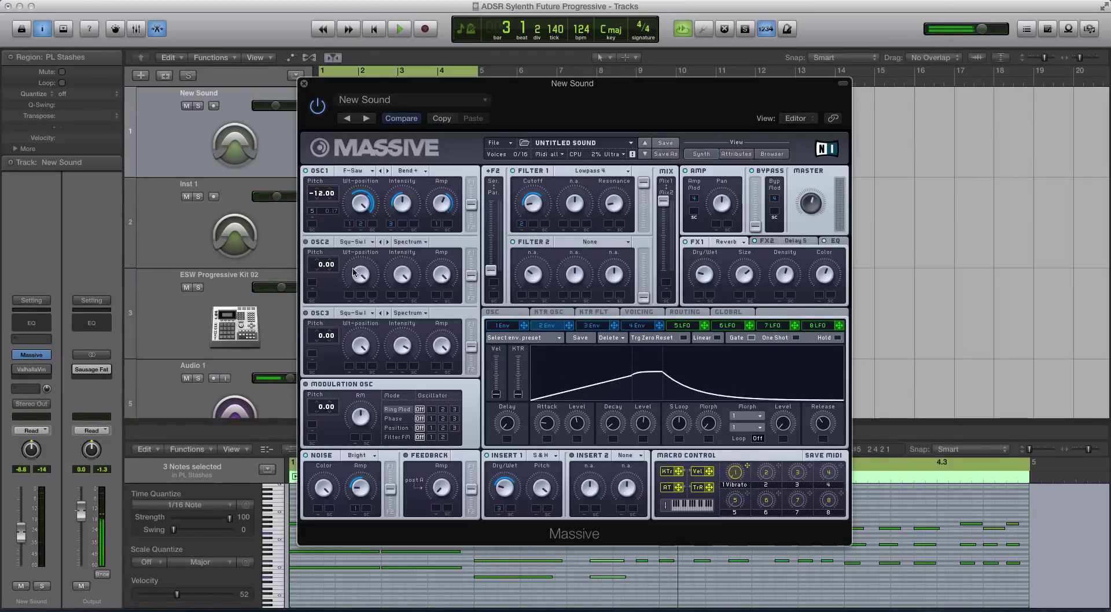
key("space")
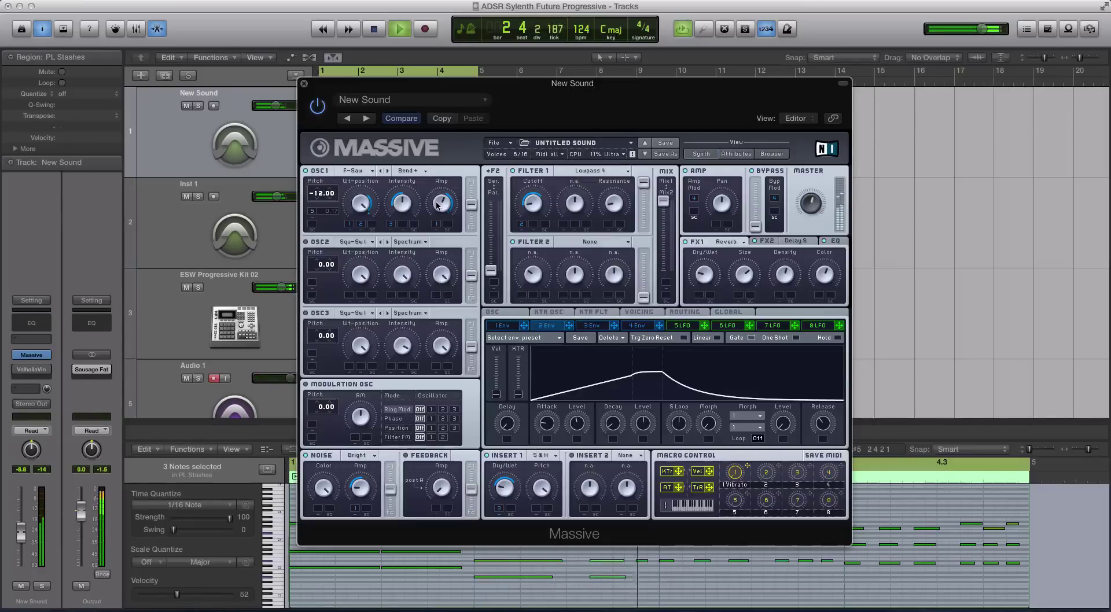
key("space")
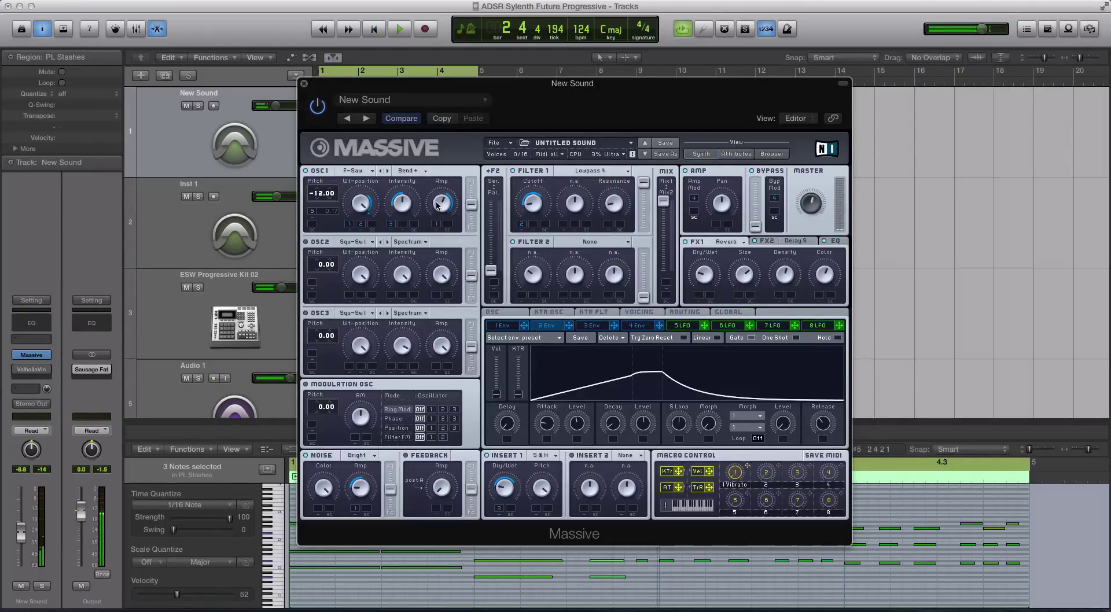
key("a")
key("s")
key("g")
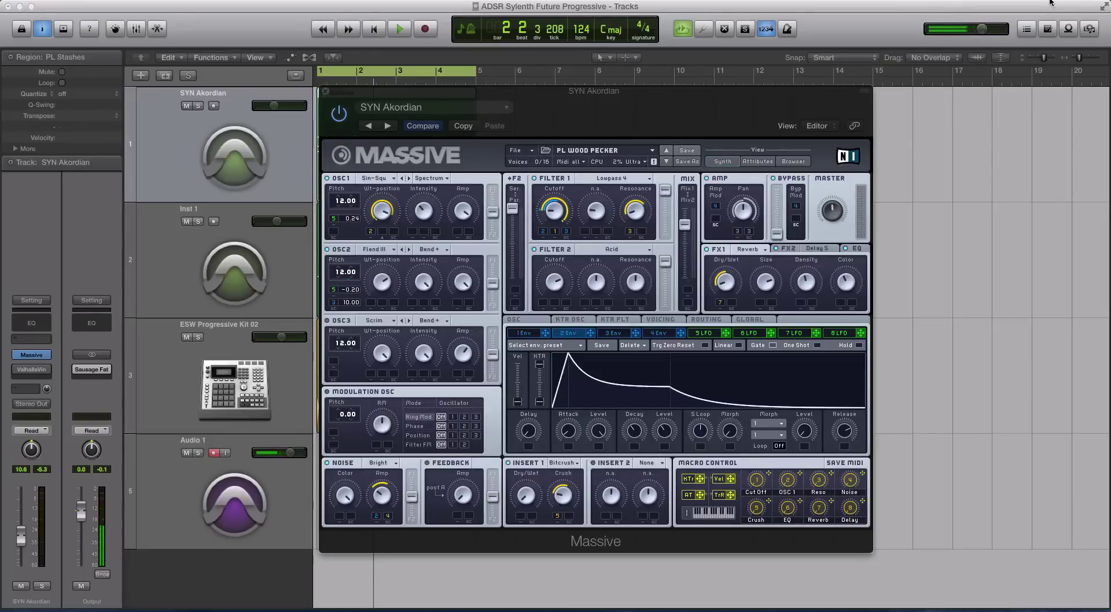
Check the FX2 delay settings, then compare envelopes 1–4, ending on envelope 4's longer curve
left_click(820, 249)
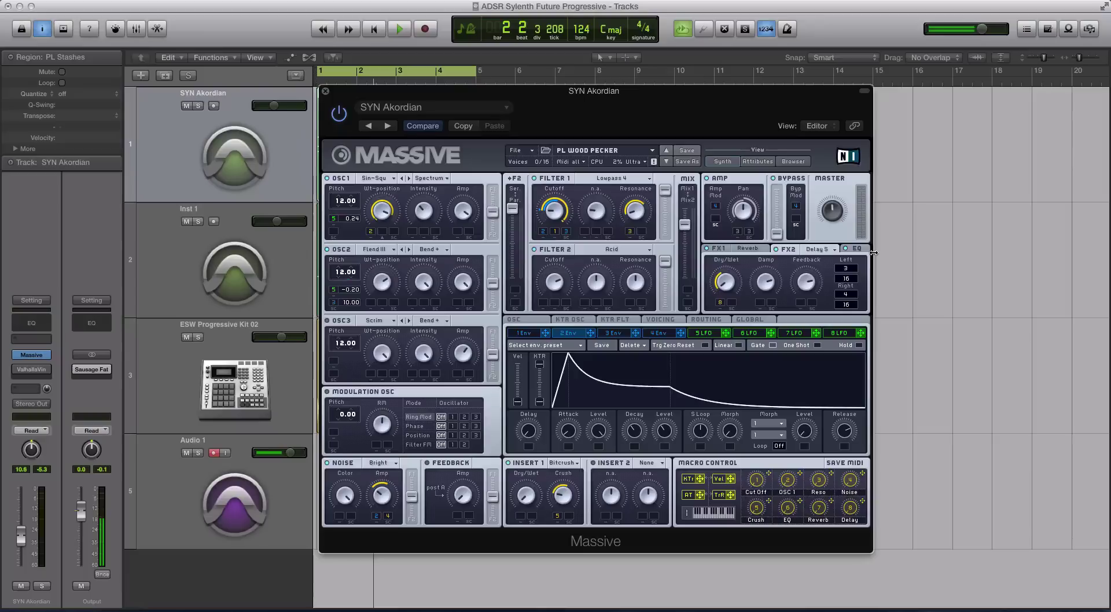
left_click(656, 336)
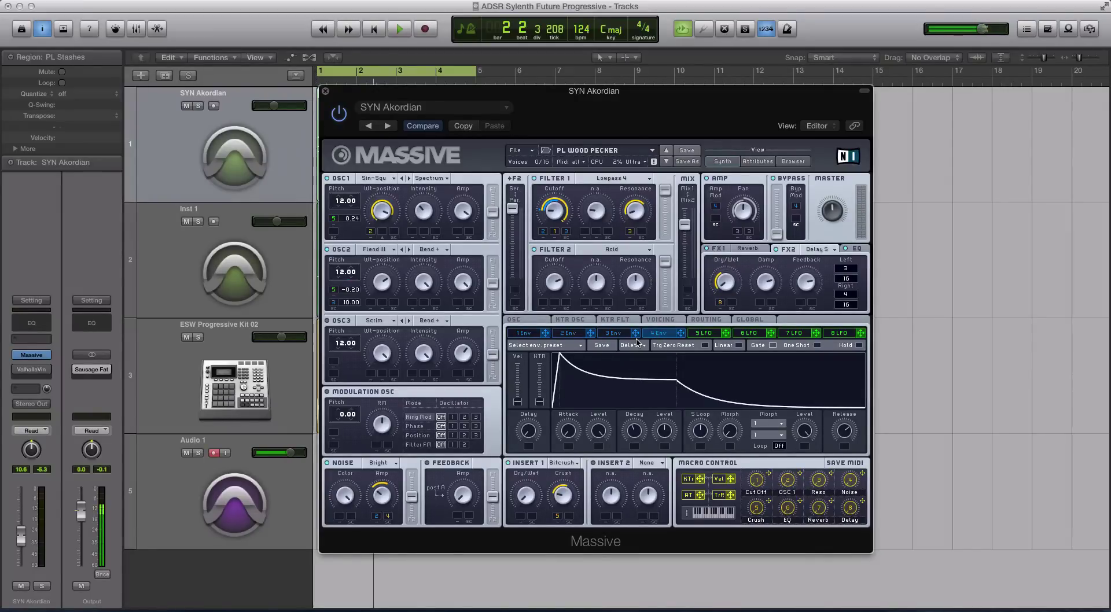
left_click(523, 336)
left_click(578, 335)
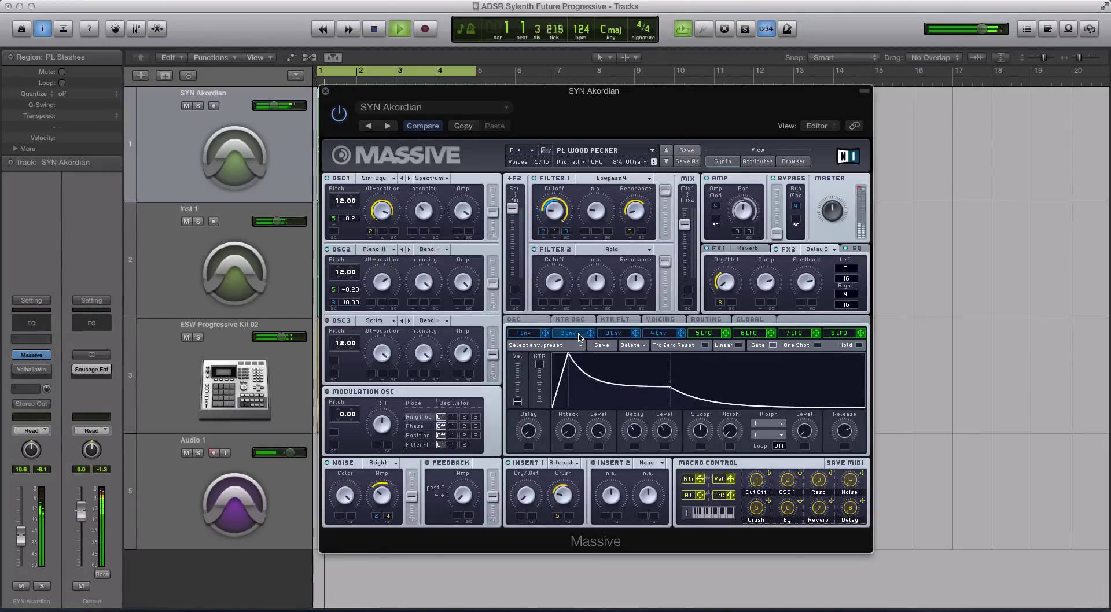
left_click(606, 335)
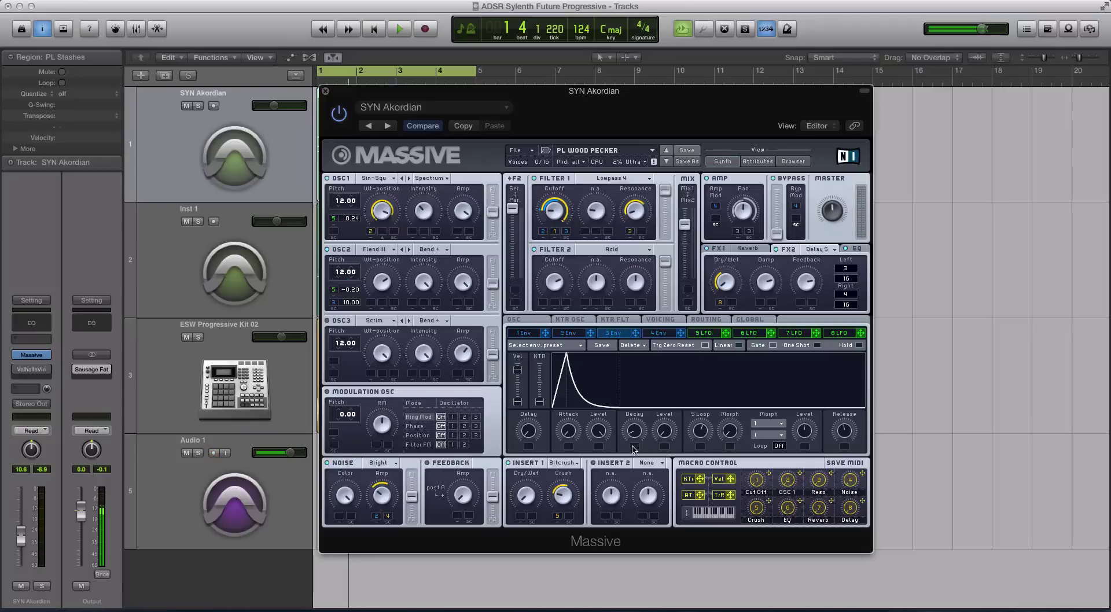
left_click(653, 335)
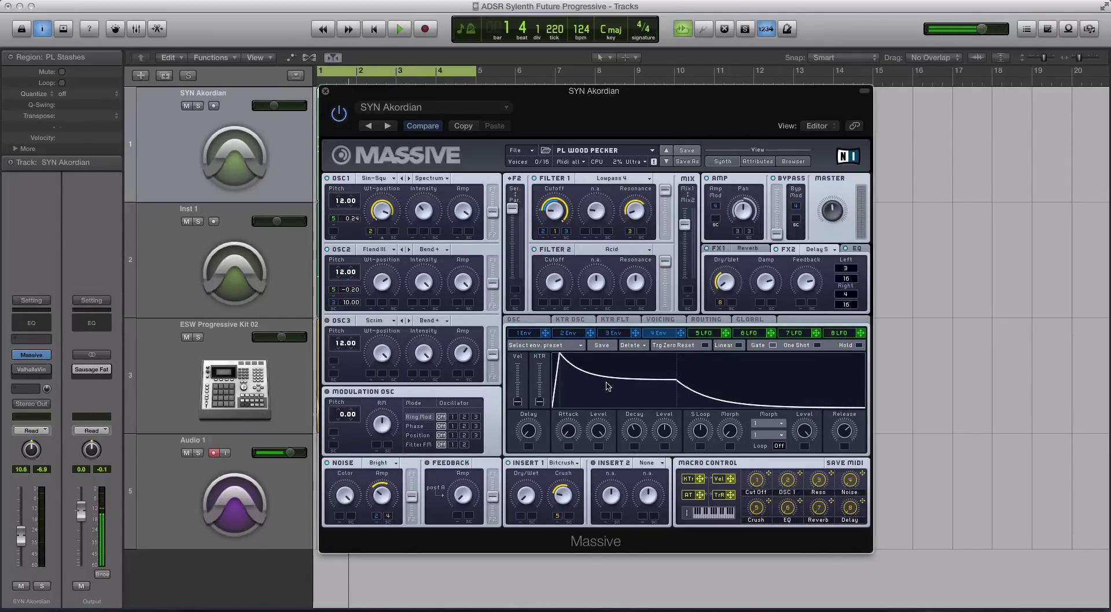
left_click(614, 333)
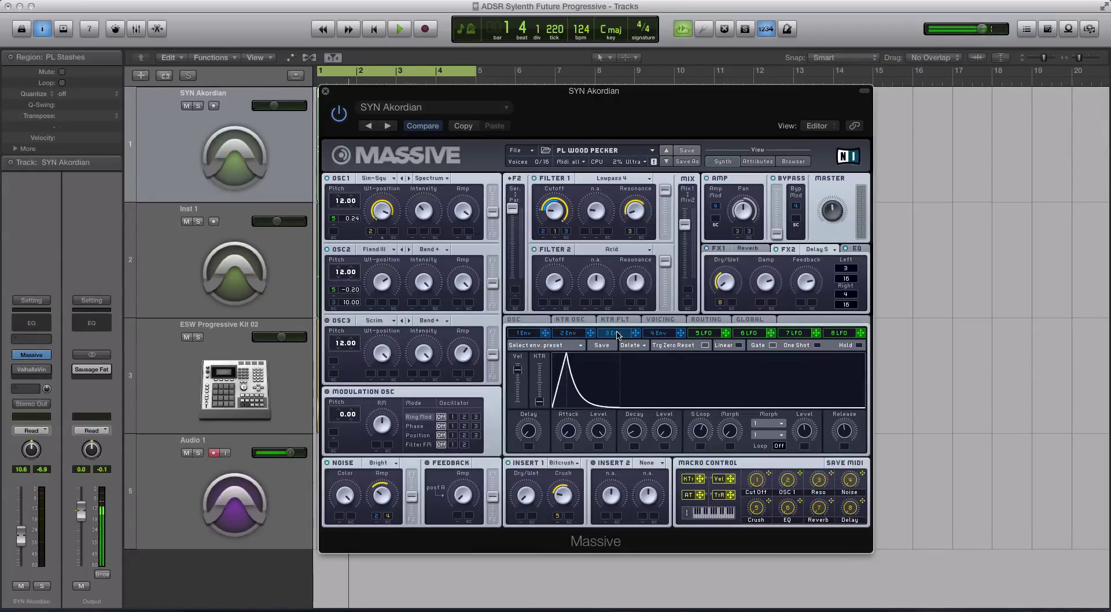
left_click(654, 335)
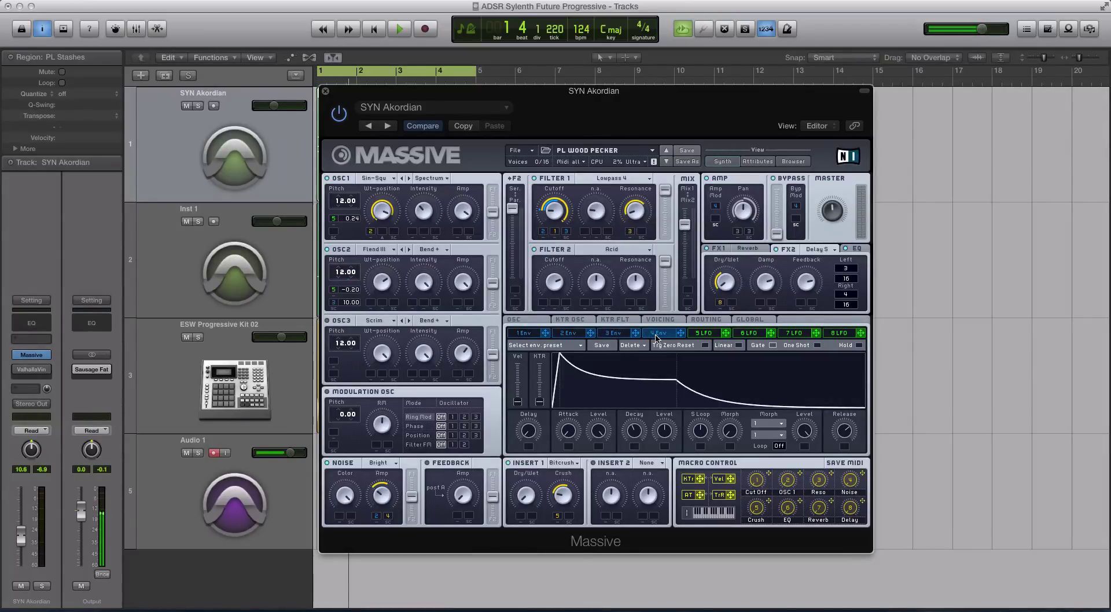